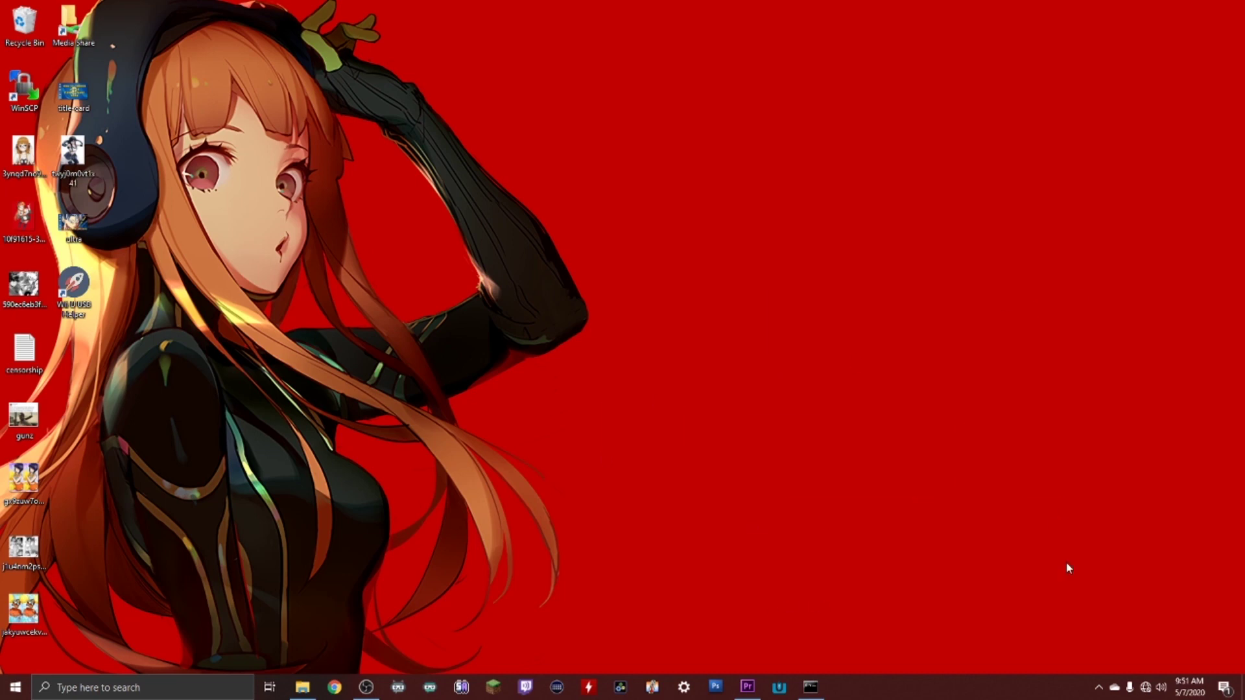
View the twyj0m0vt1x41 desktop image in Photos, then close the viewer
left_click_drag(1083, 575, 926, 592)
double_click(81, 170)
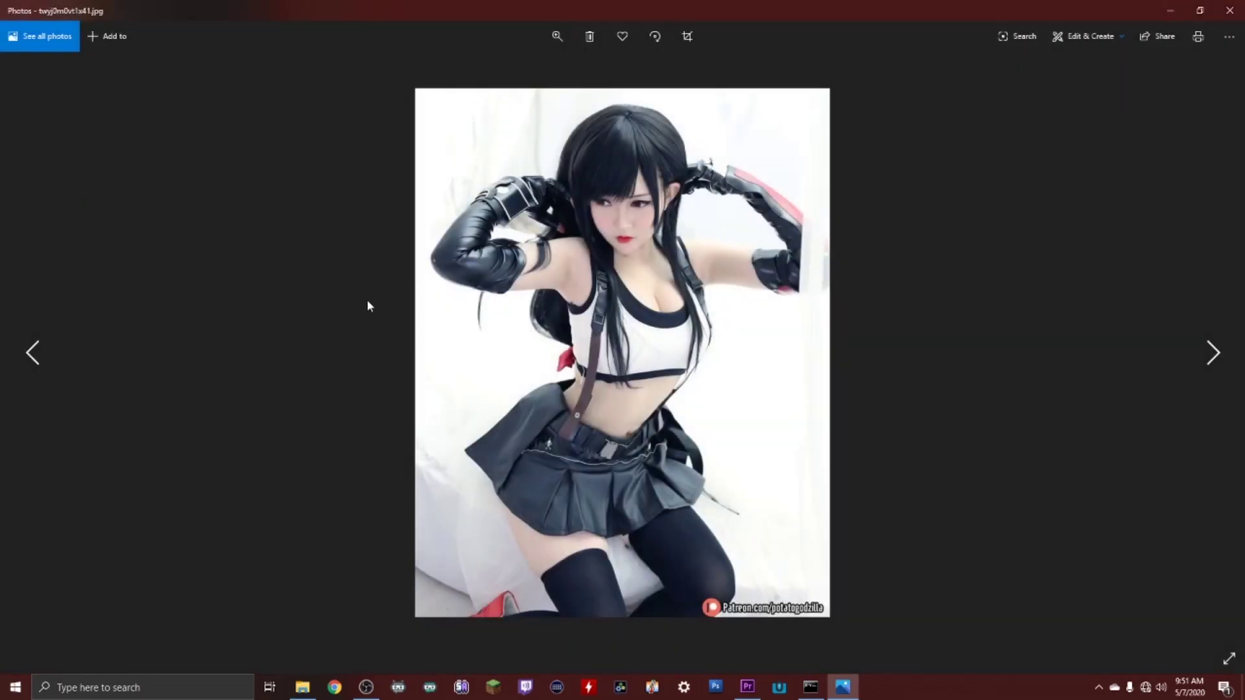
left_click(1229, 10)
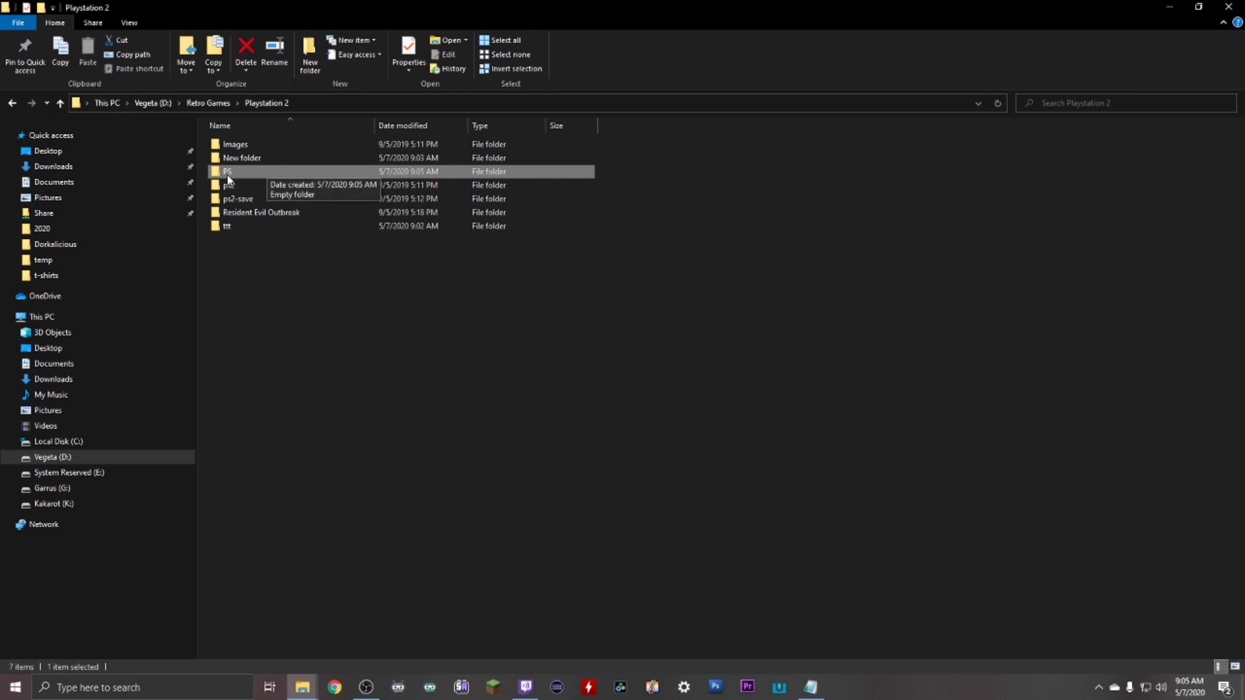
Delete the empty PS, New folder and ttt folders from Playstation 2
key("Delete")
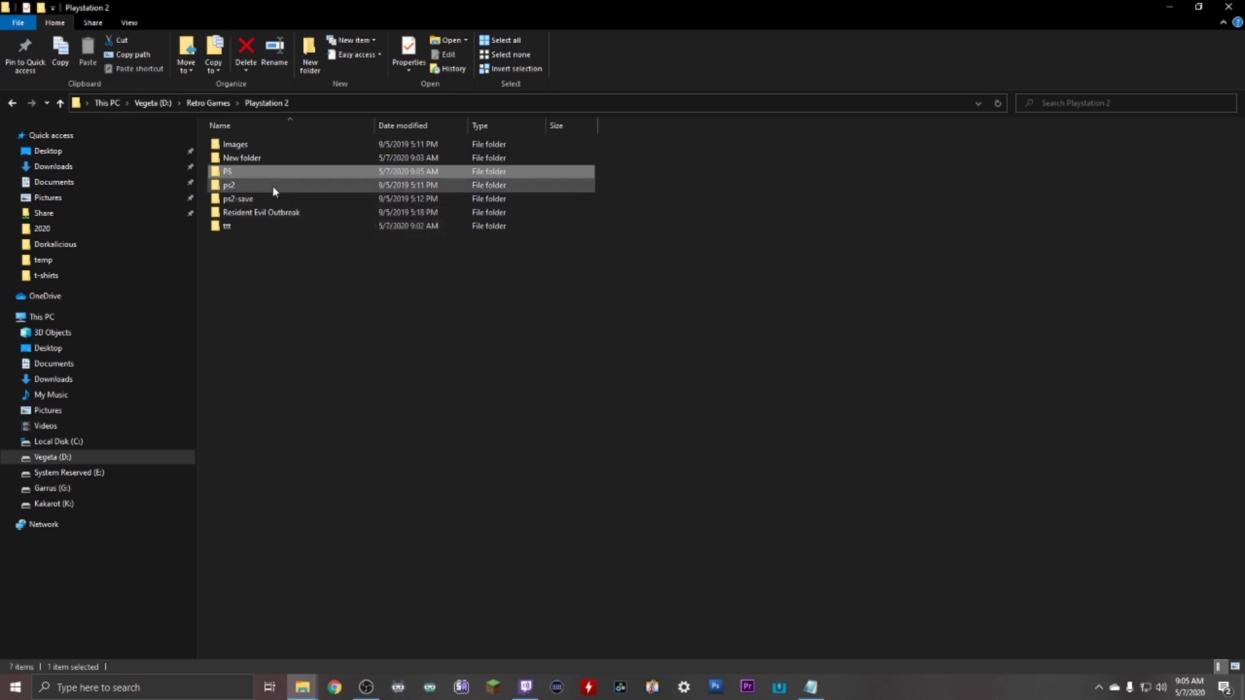
left_click(249, 159)
key("Delete")
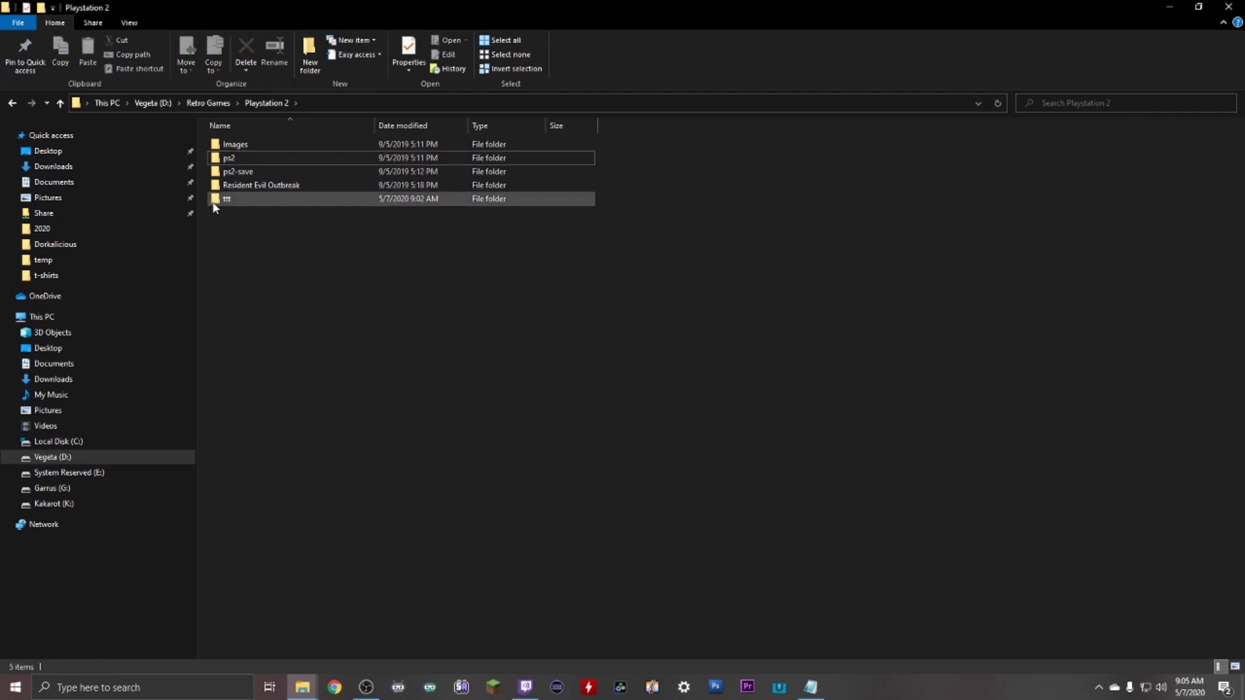
double_click(216, 199)
key("alt+Left")
key("Delete")
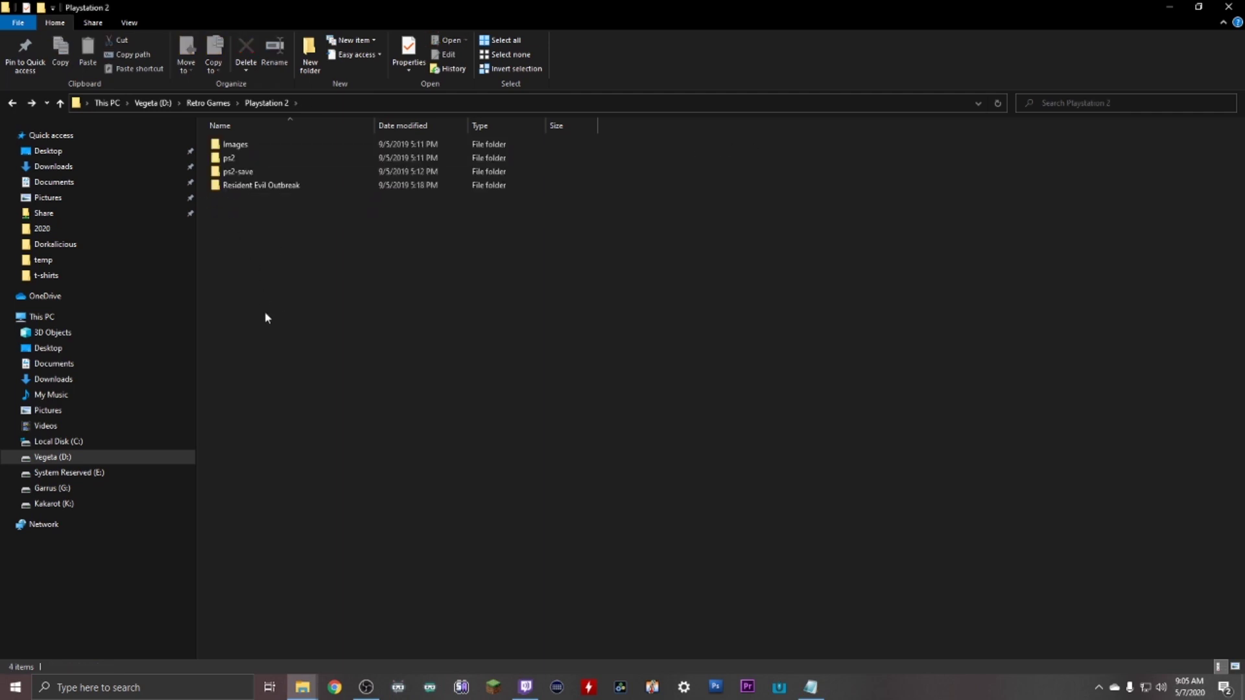
Create a new folder named PS2SMB in the Playstation 2 folder
right_click(265, 323)
mouse_move(336, 484)
left_click(455, 483)
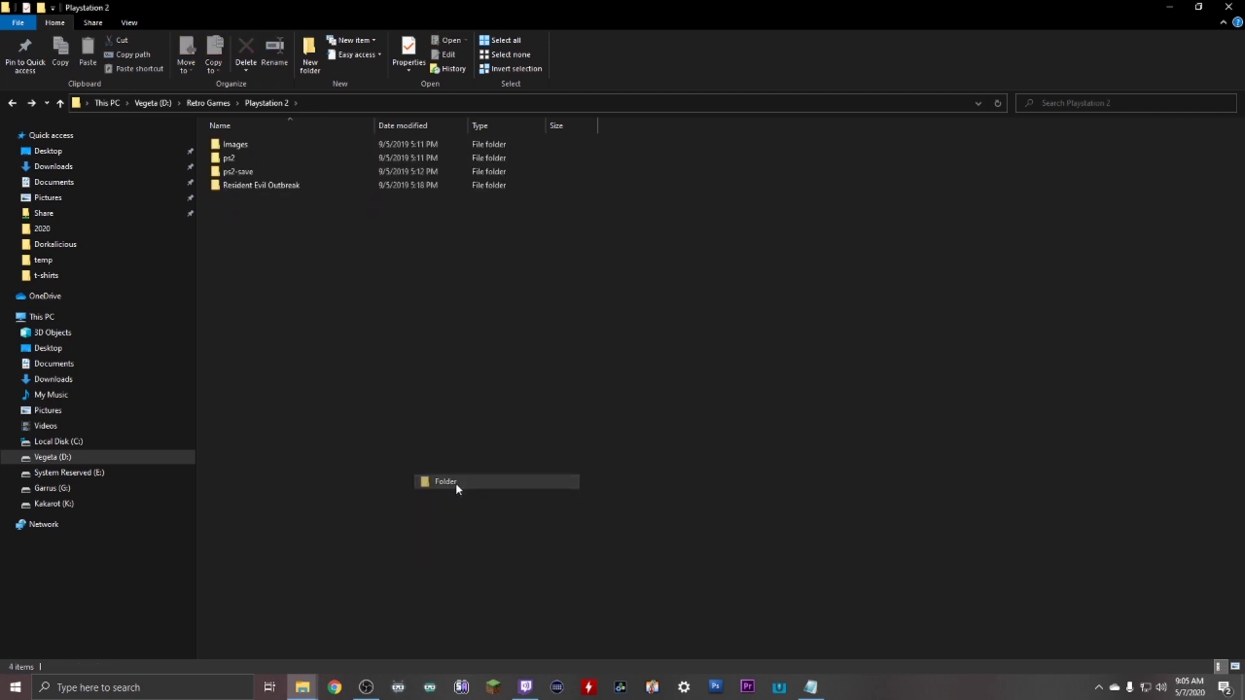
type("PS2")
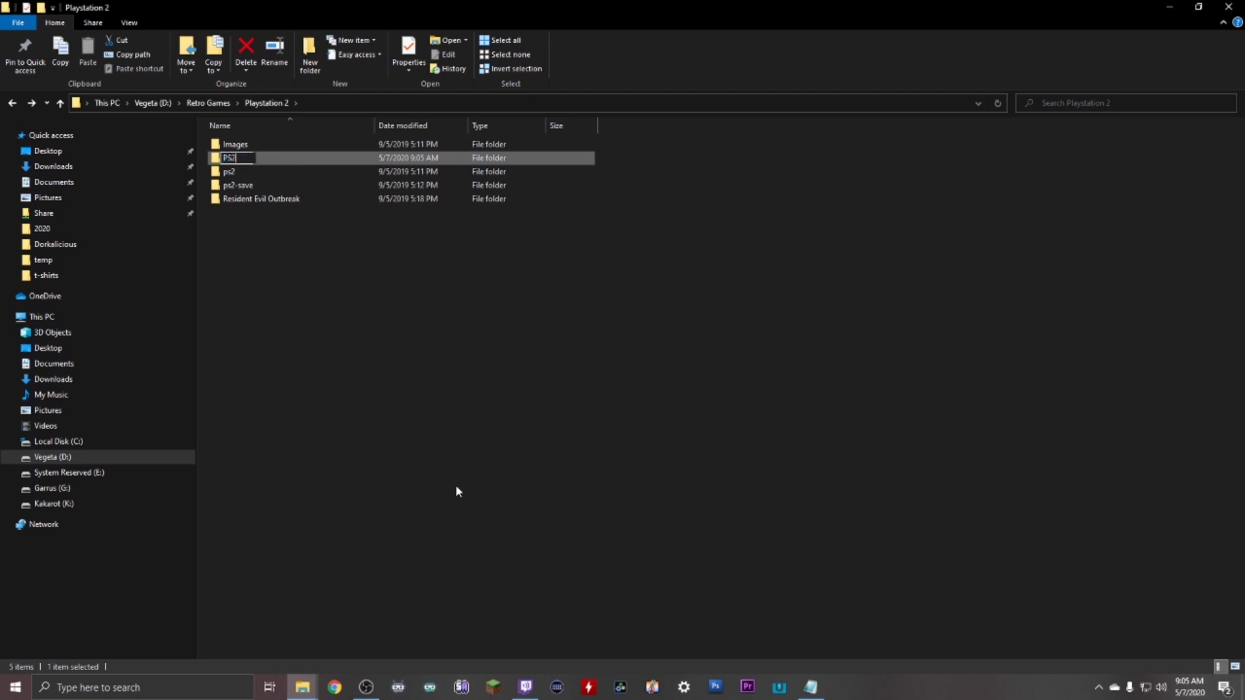
type("SMB")
key("Return")
key("Return")
Create the ART and CD subfolders inside PS2SMB
key("ctrl+shift+n")
type("ART")
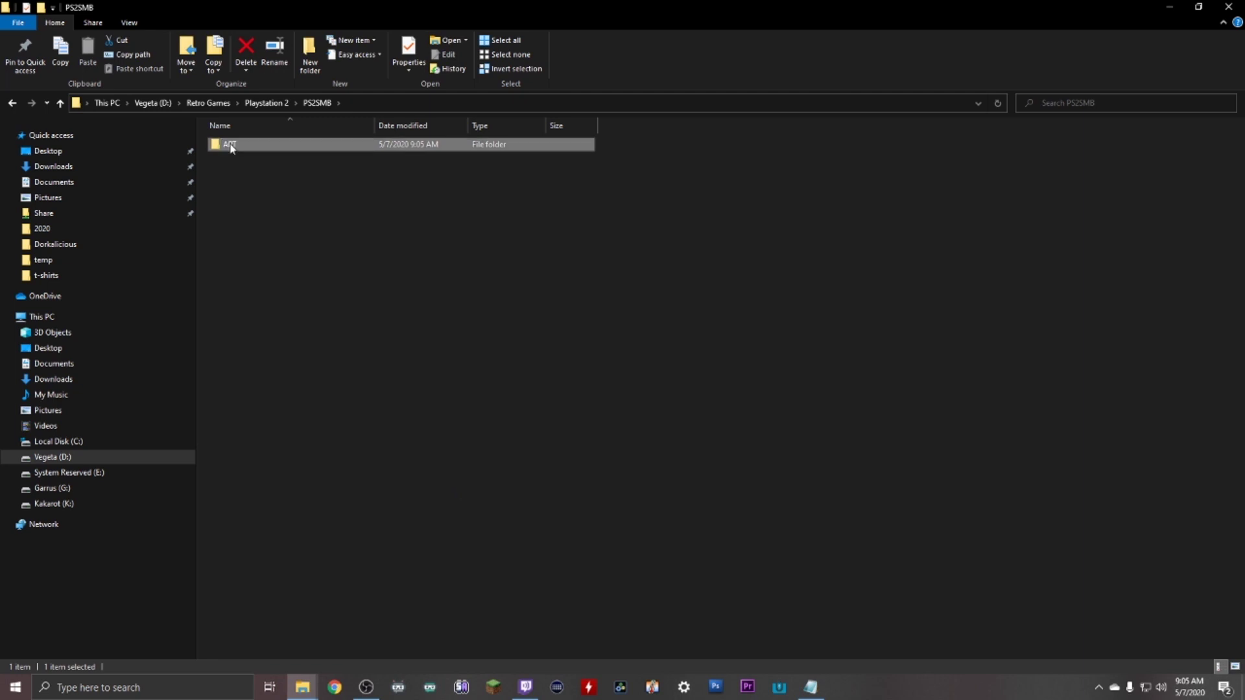
right_click(232, 189)
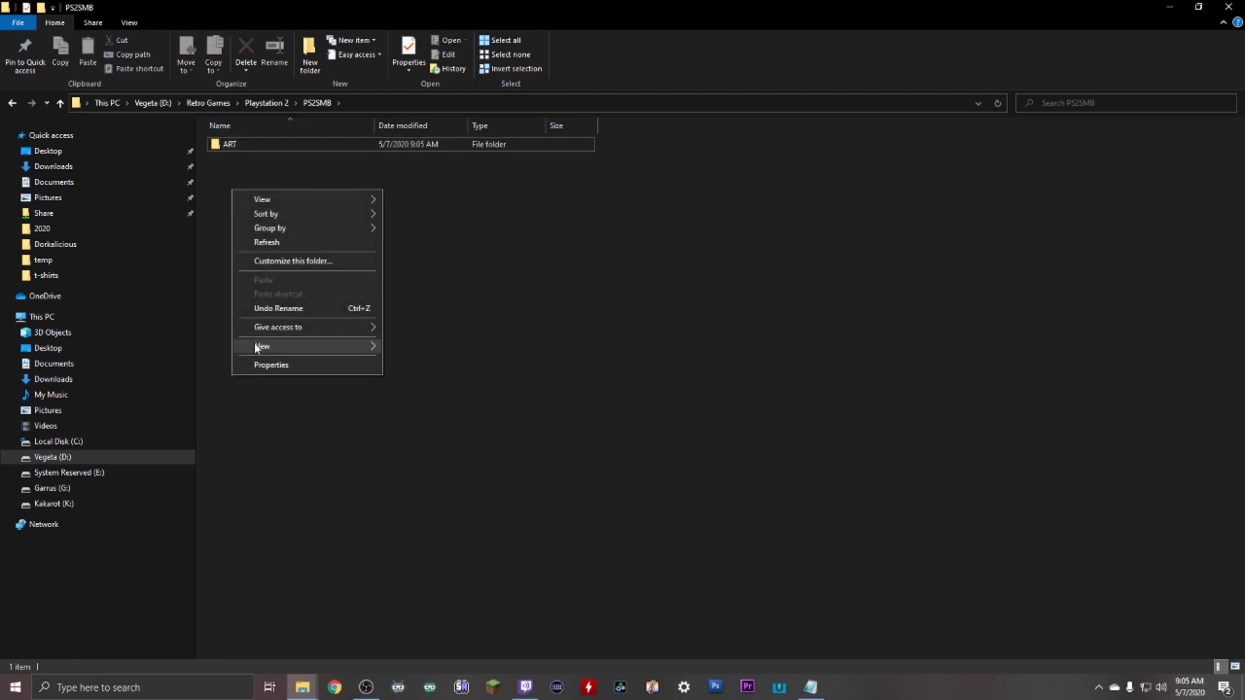
mouse_move(260, 347)
left_click(426, 352)
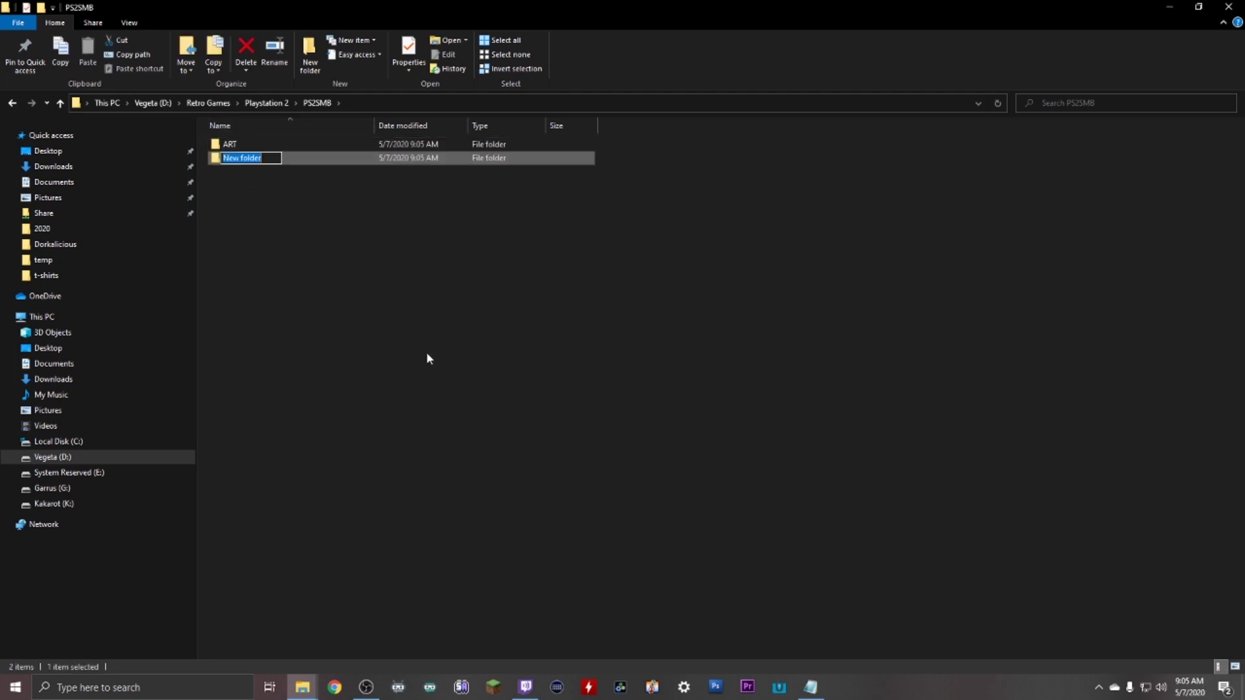
type("CD")
key("Return")
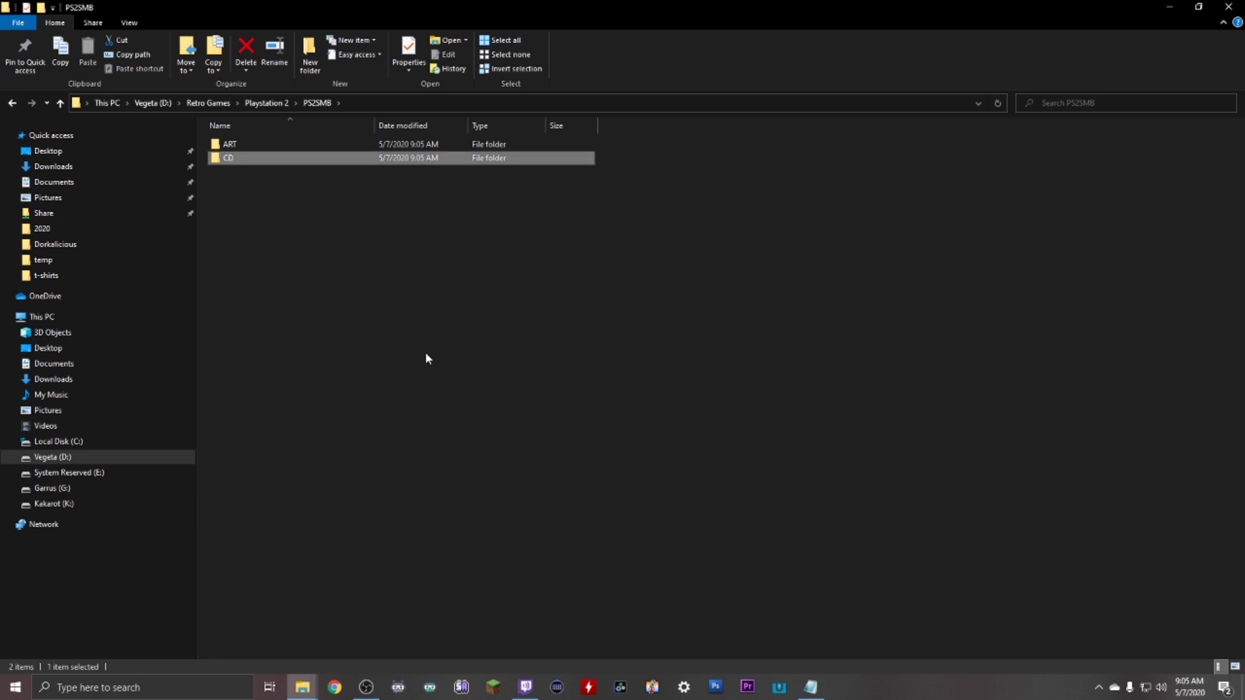
Add the CFG and DVD subfolders
right_click(485, 449)
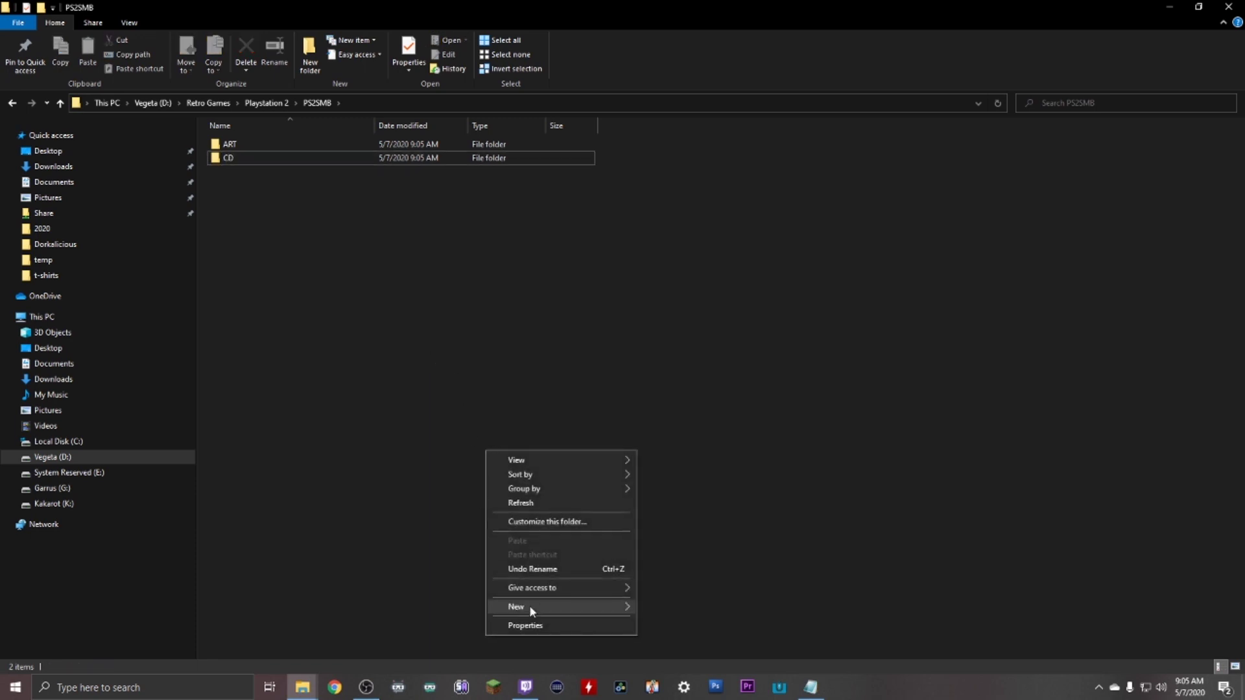
mouse_move(529, 606)
left_click(681, 602)
type("C")
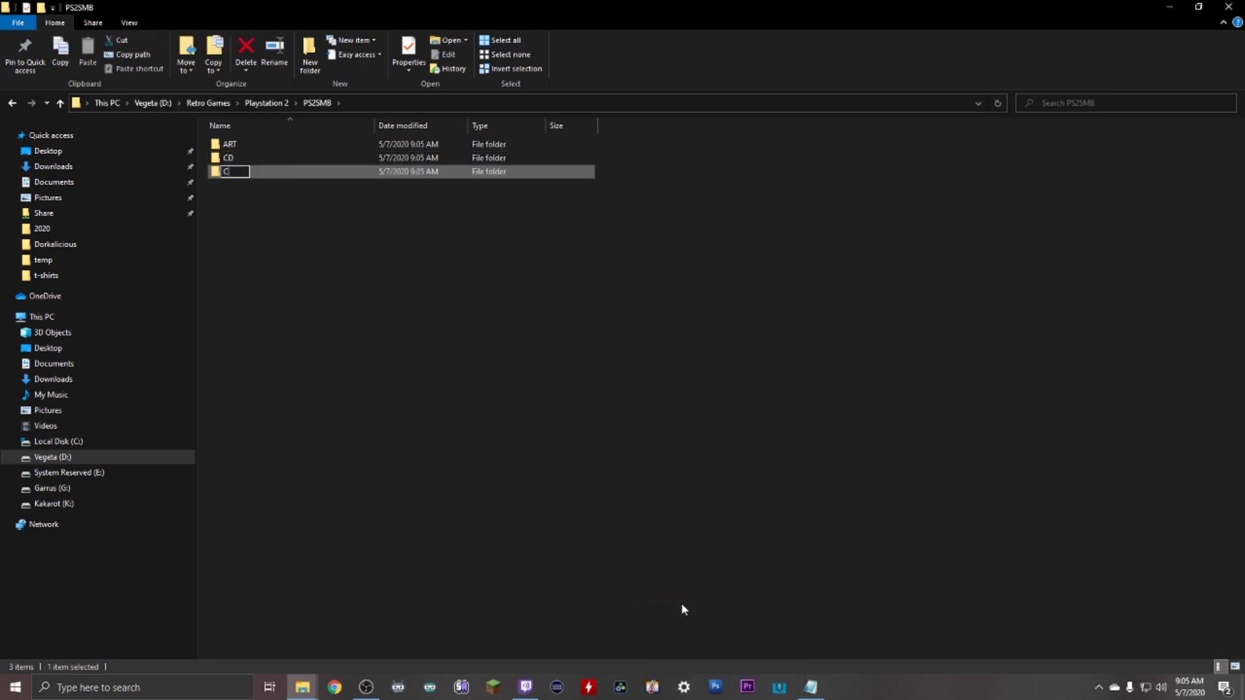
type("FG")
key("Return")
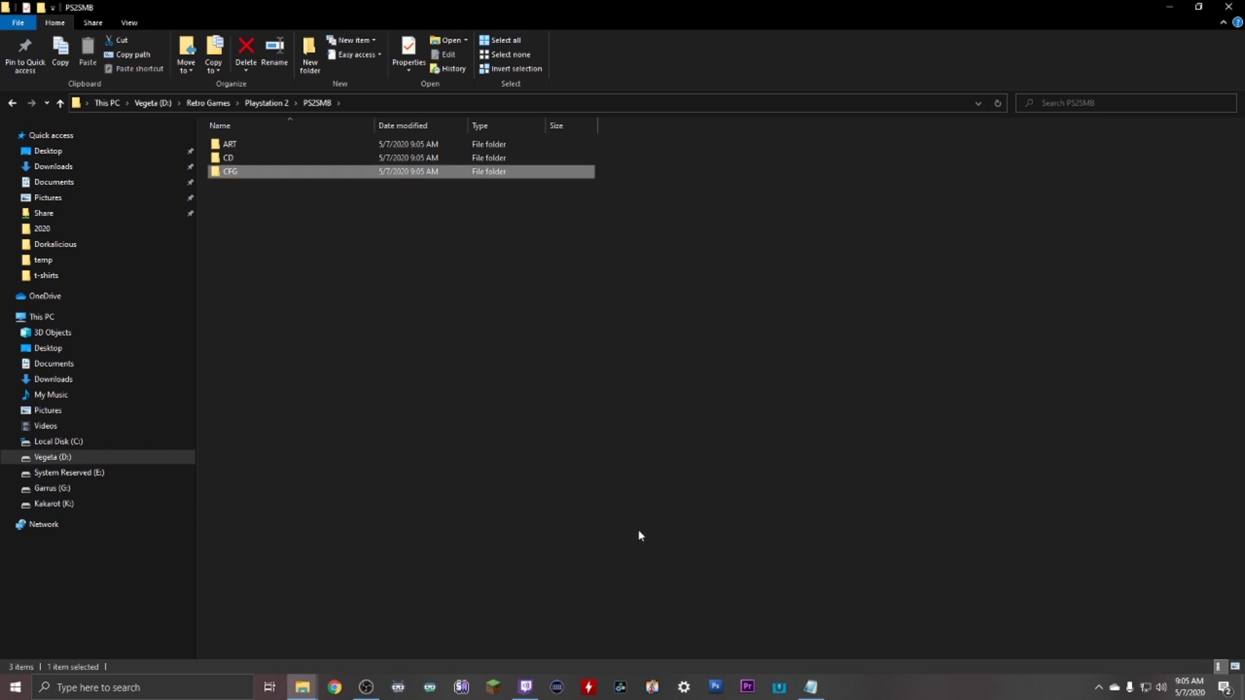
right_click(637, 532)
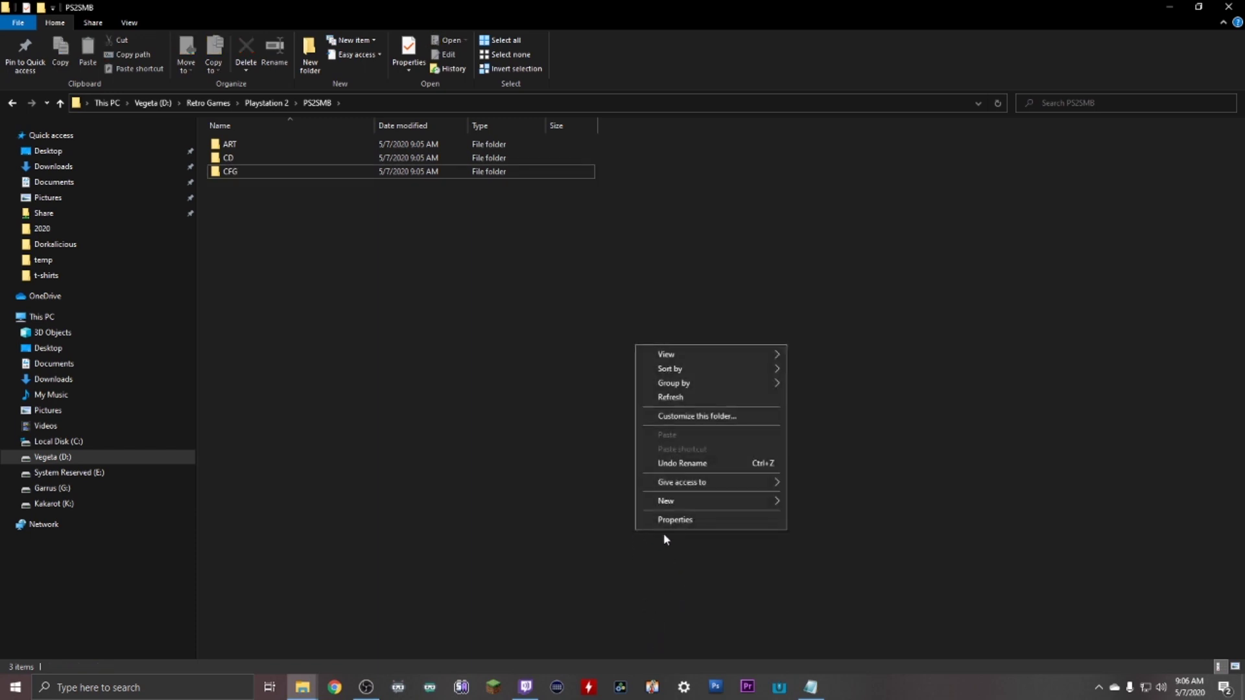
mouse_move(678, 502)
left_click(829, 505)
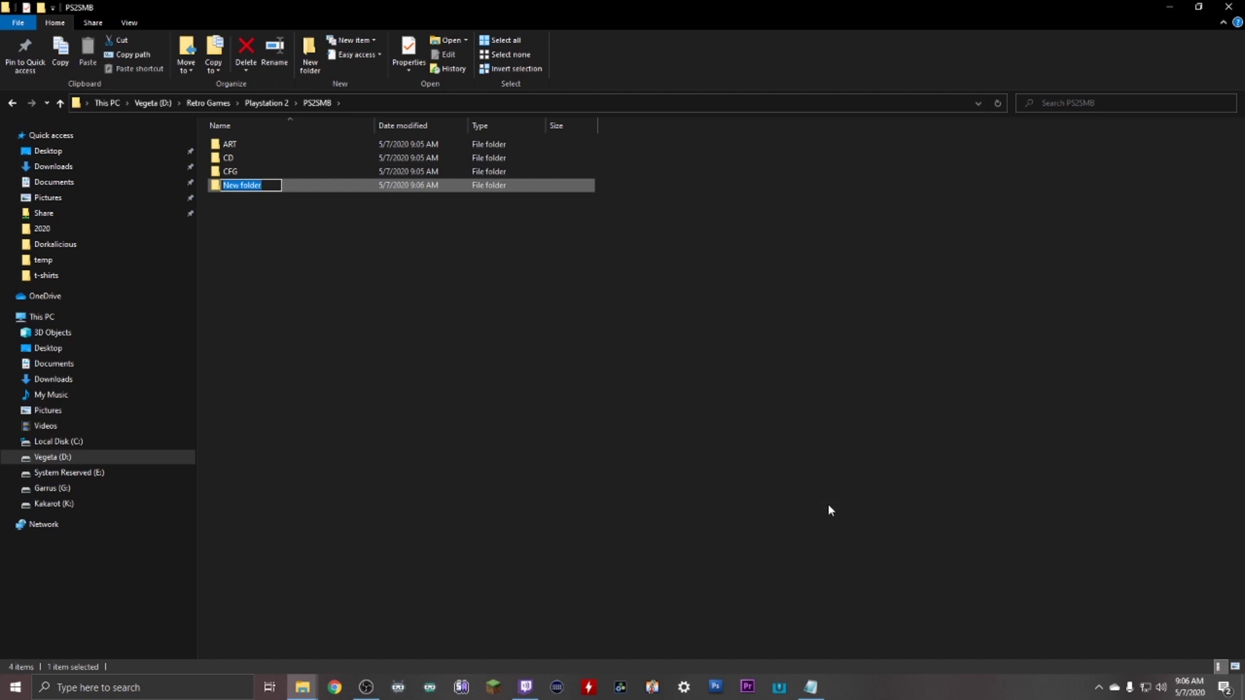
type("DVD")
key("Return")
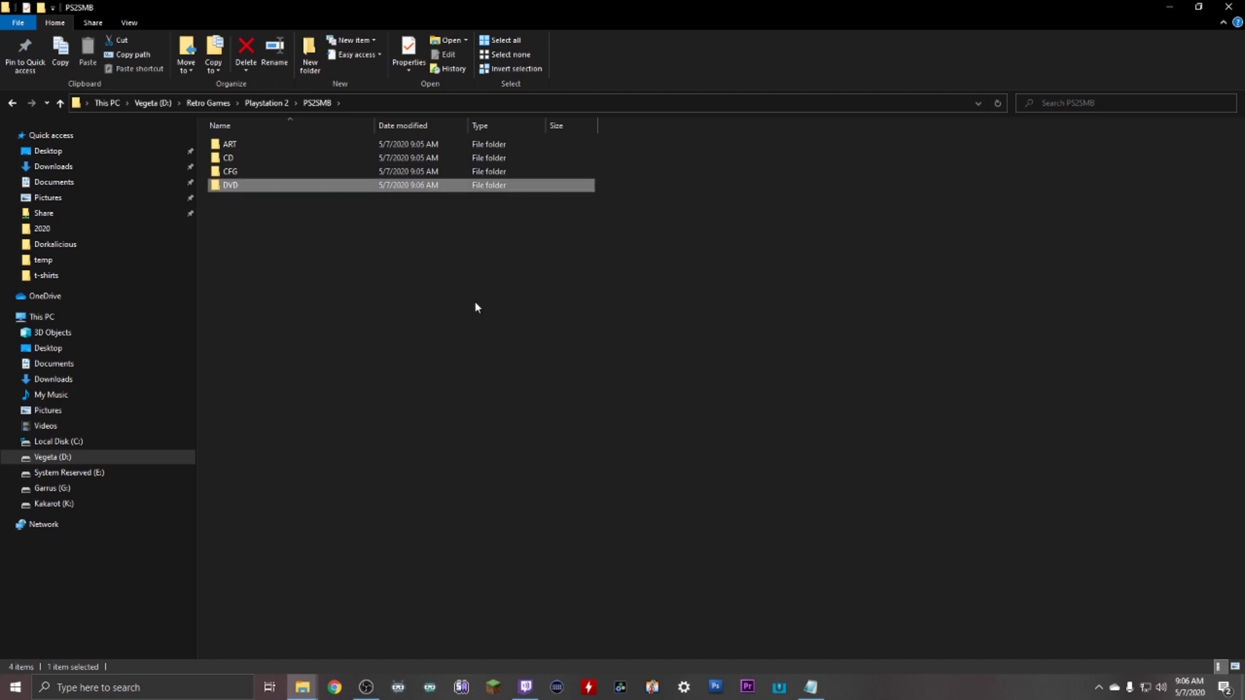
Add the THM and VMC subfolders
right_click(397, 245)
mouse_move(441, 406)
left_click(572, 403)
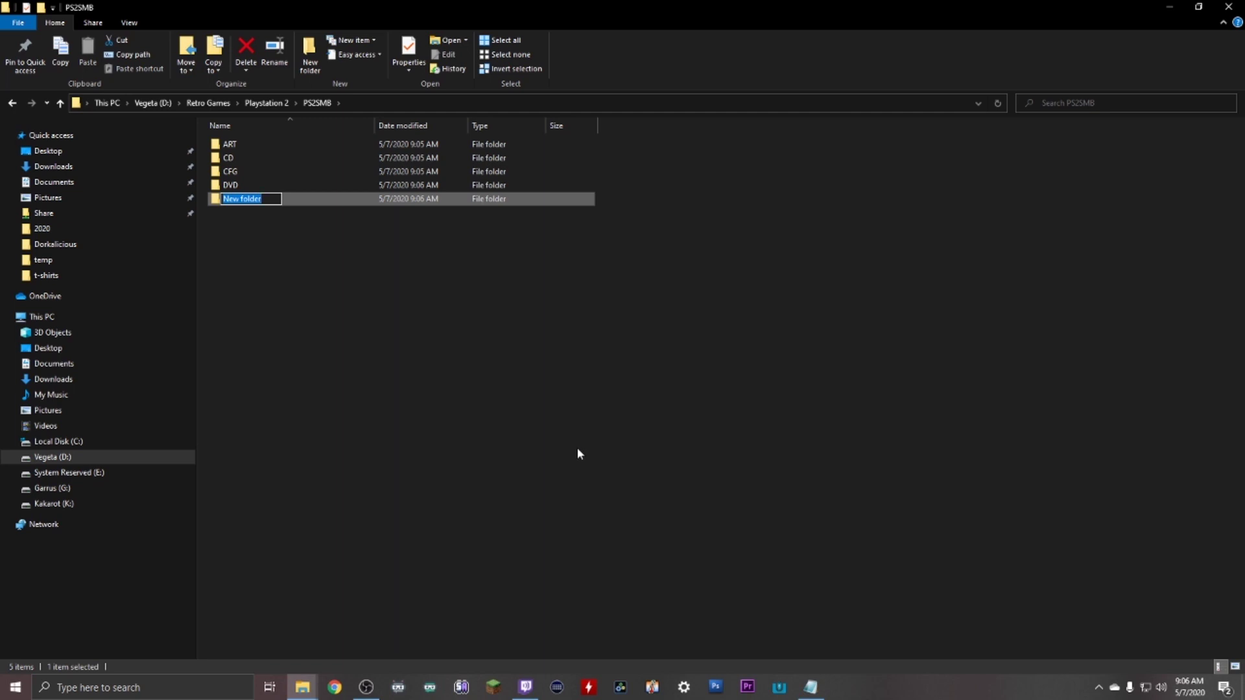
type("THM")
key("Return")
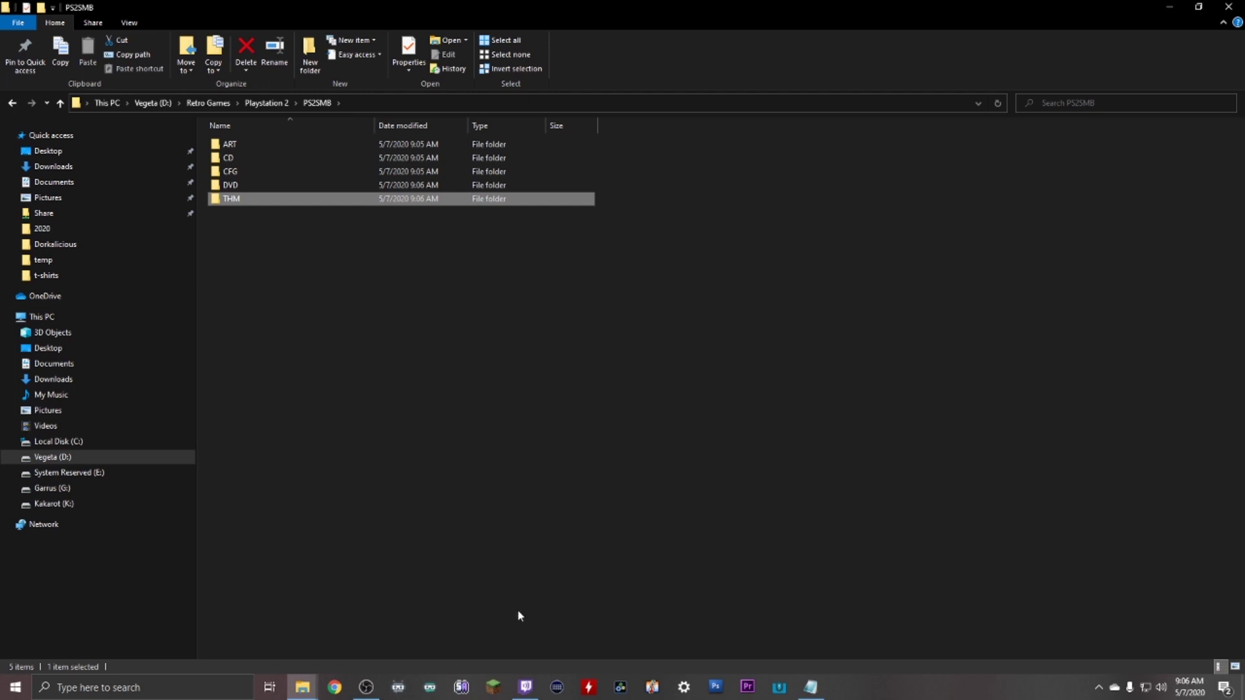
right_click(448, 478)
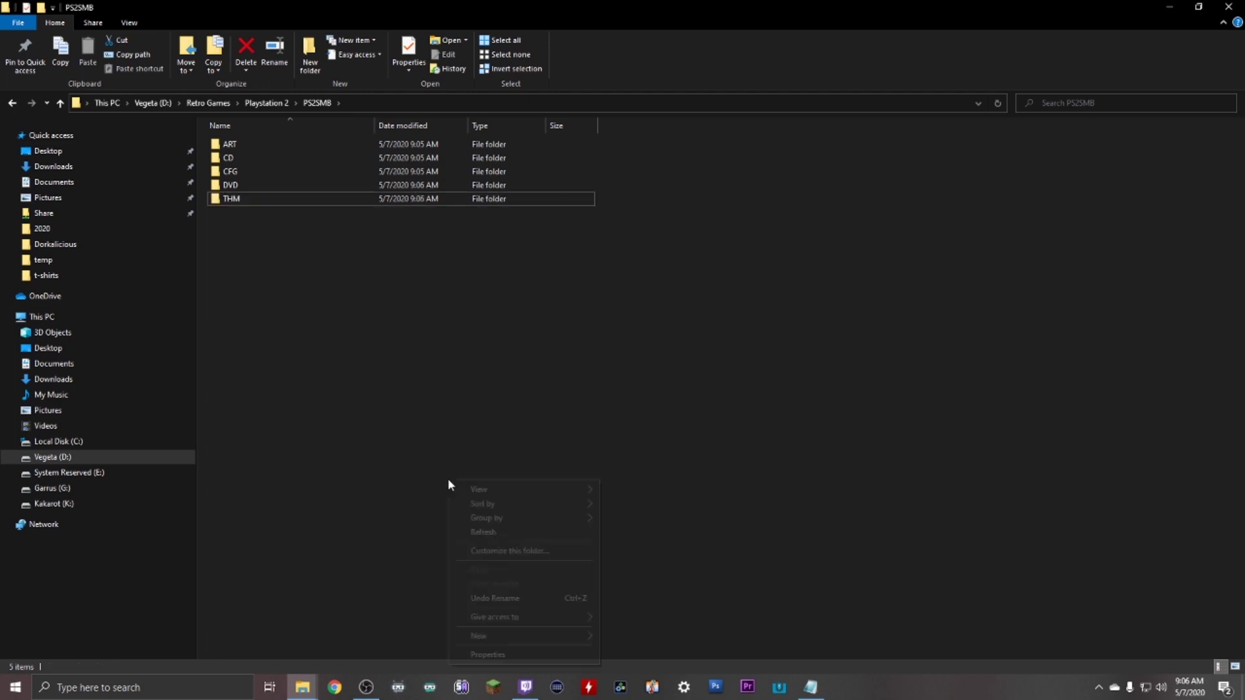
mouse_move(575, 634)
left_click(653, 561)
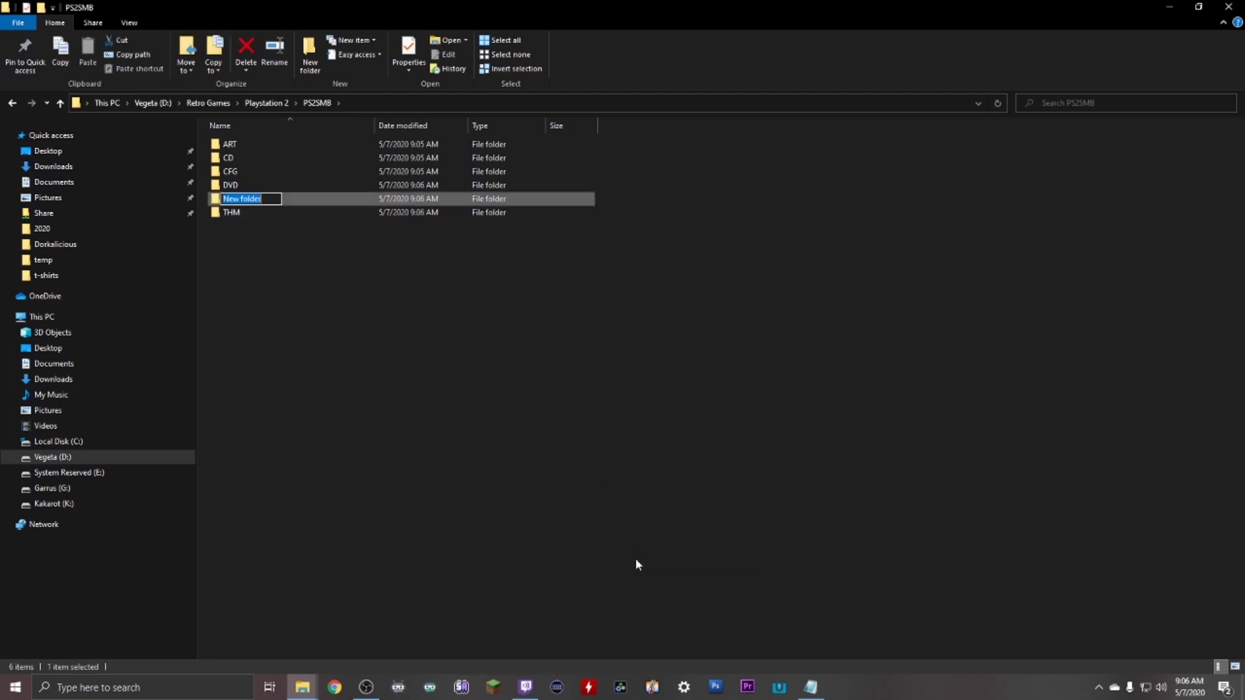
type("VMC")
key("Return")
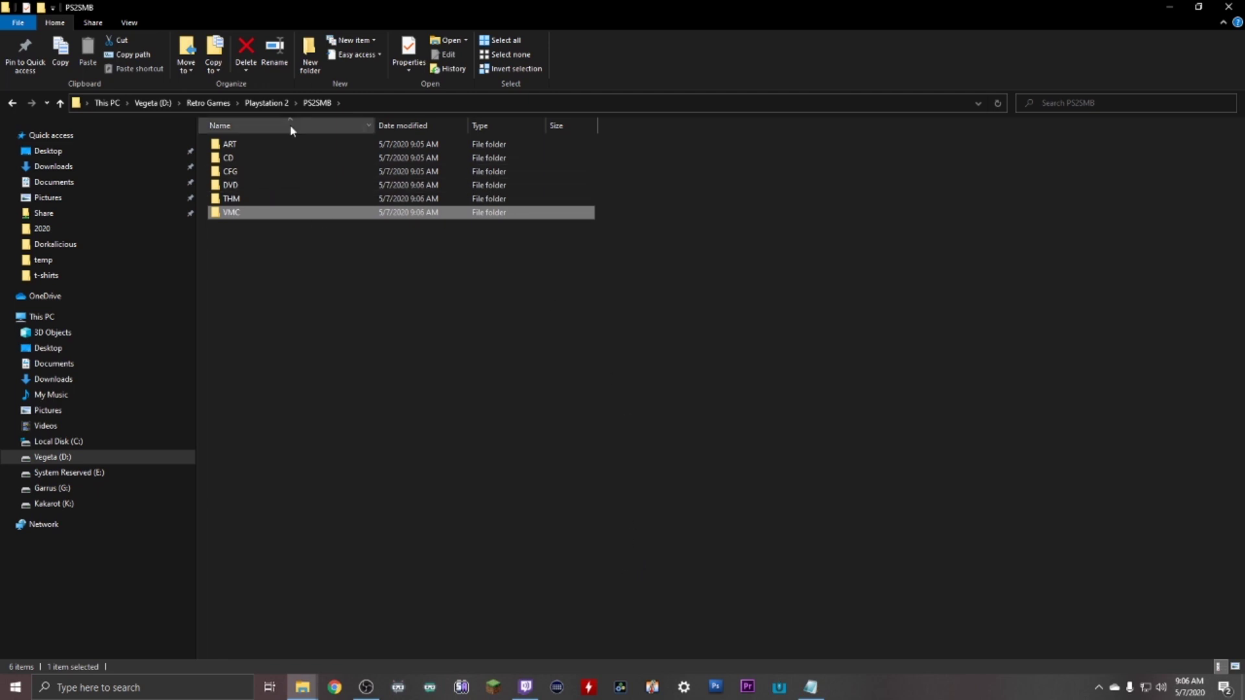
Select all 18 disc images in the Images folder
left_click(258, 103)
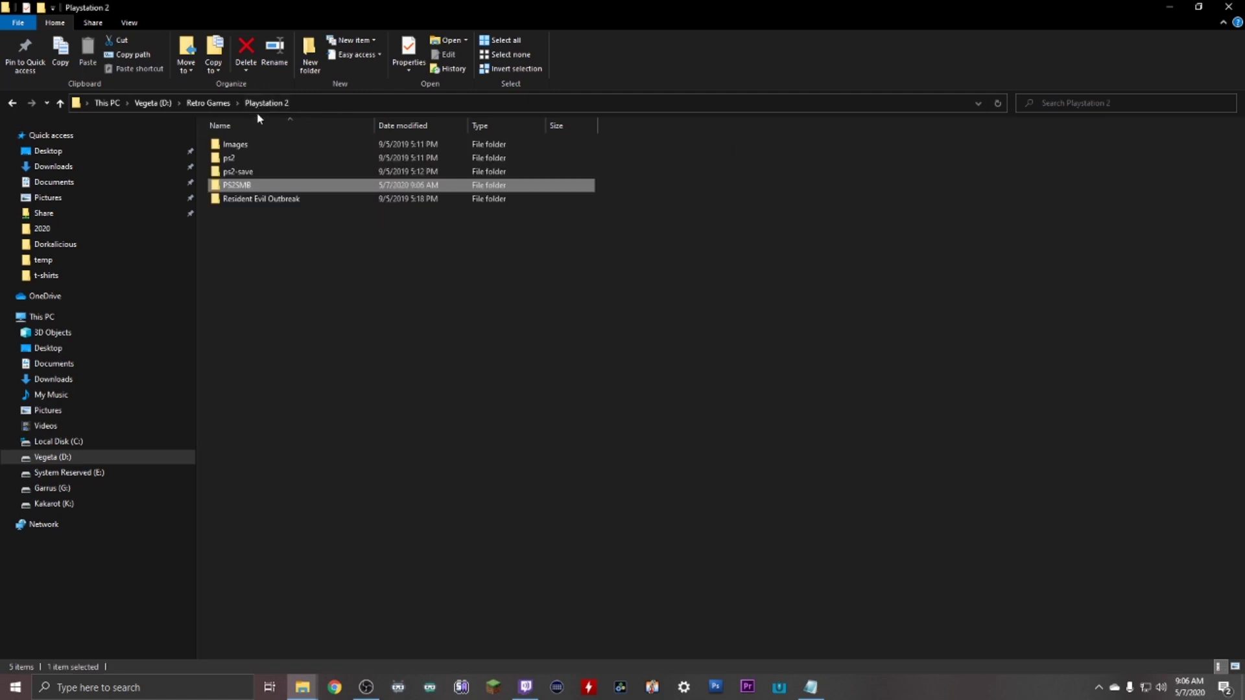
double_click(243, 146)
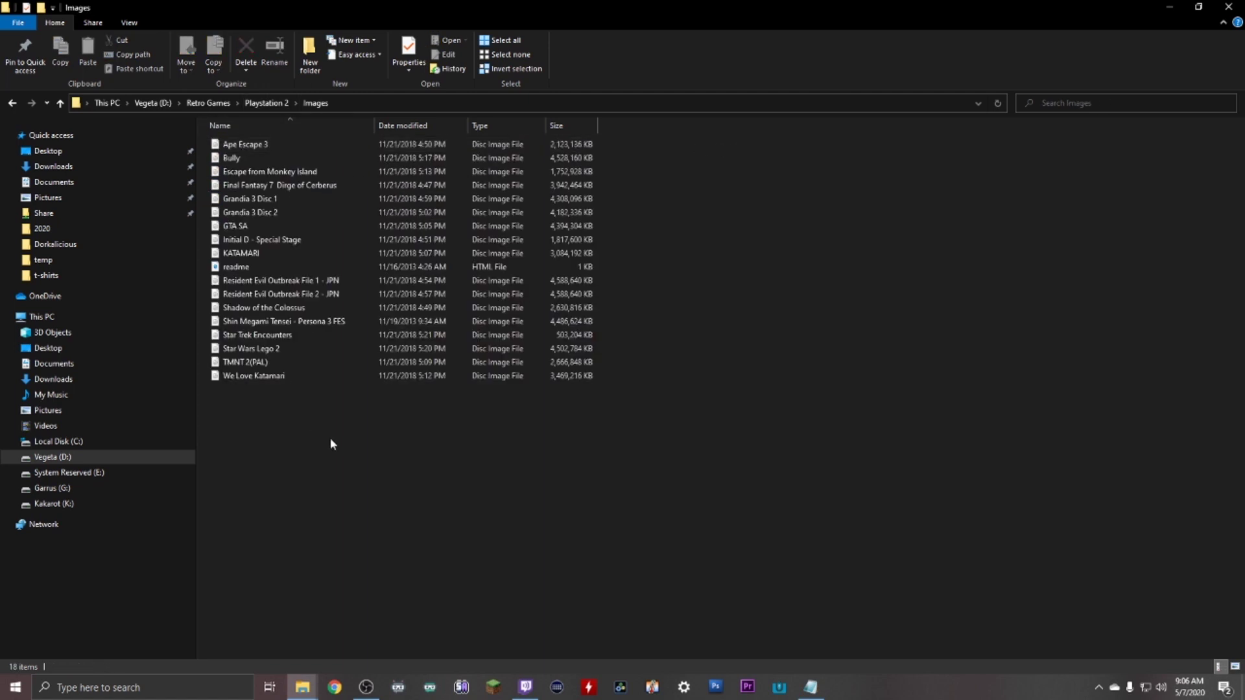
left_click_drag(329, 438, 147, 33)
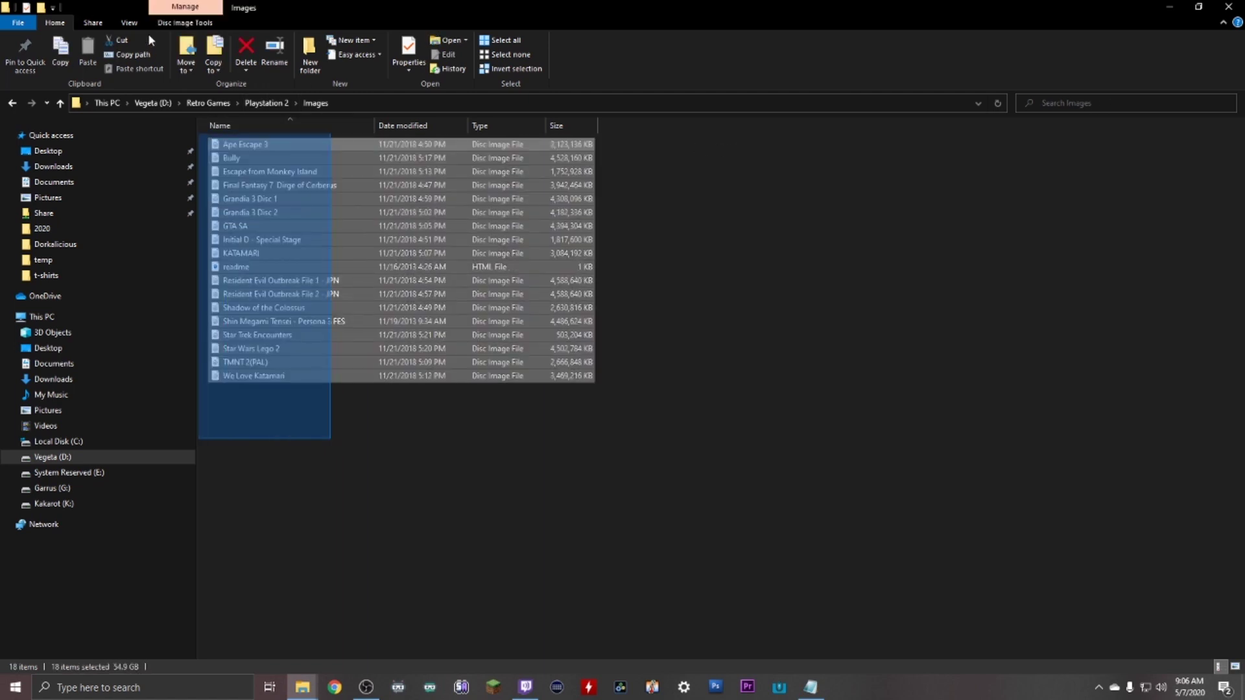
Paste the disc images into PS2SMB's DVD folder, then return to Playstation 2
left_click(272, 105)
double_click(227, 185)
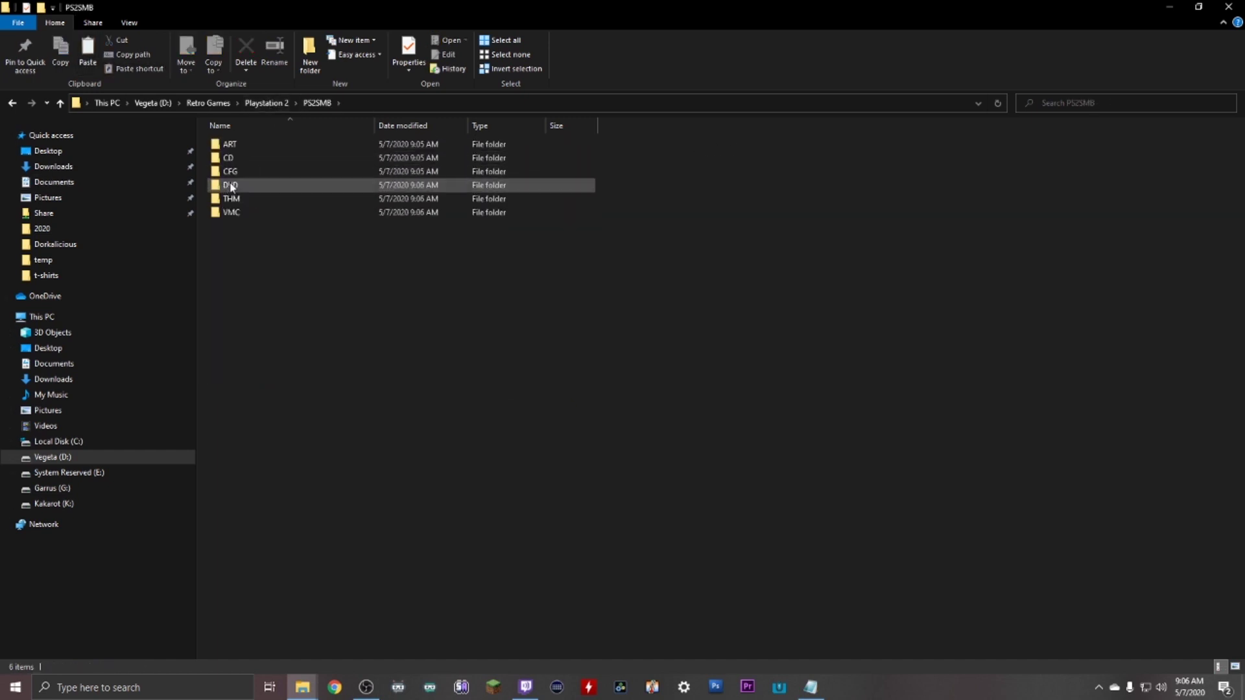
double_click(230, 187)
key("ctrl+v")
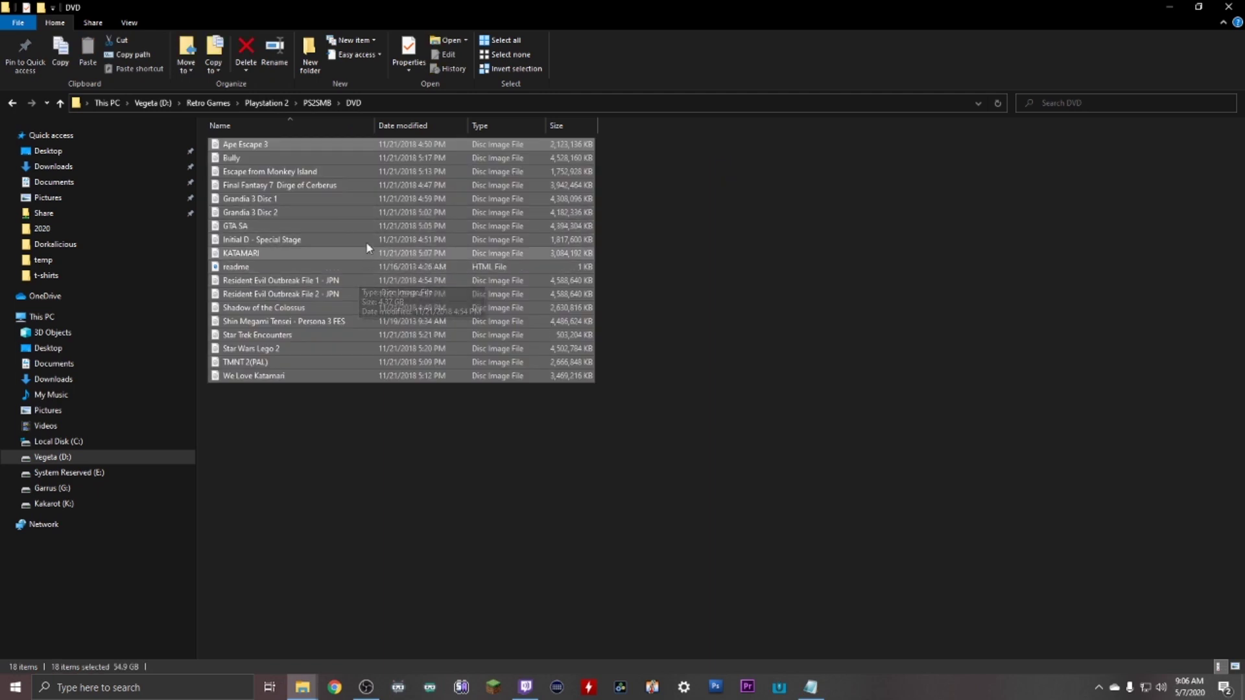
left_click(413, 487)
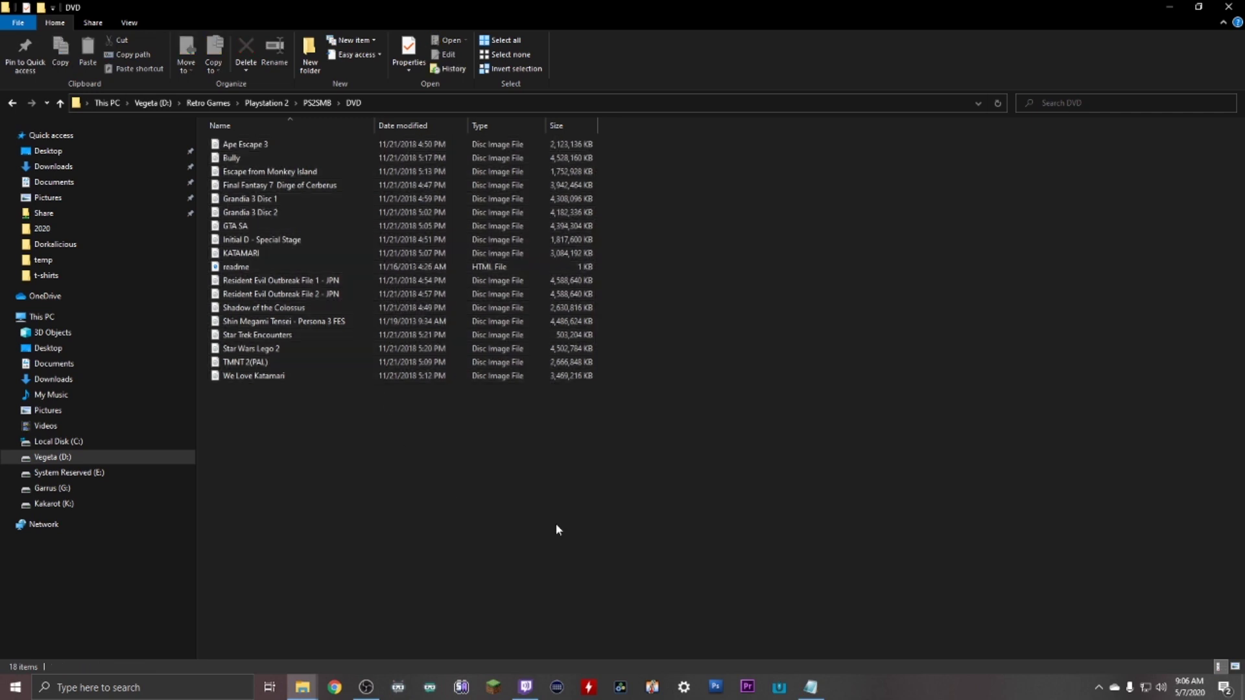
key("ctrl+a")
left_click(509, 496)
left_click_drag(644, 507, 262, 480)
left_click_drag(515, 471, 198, 498)
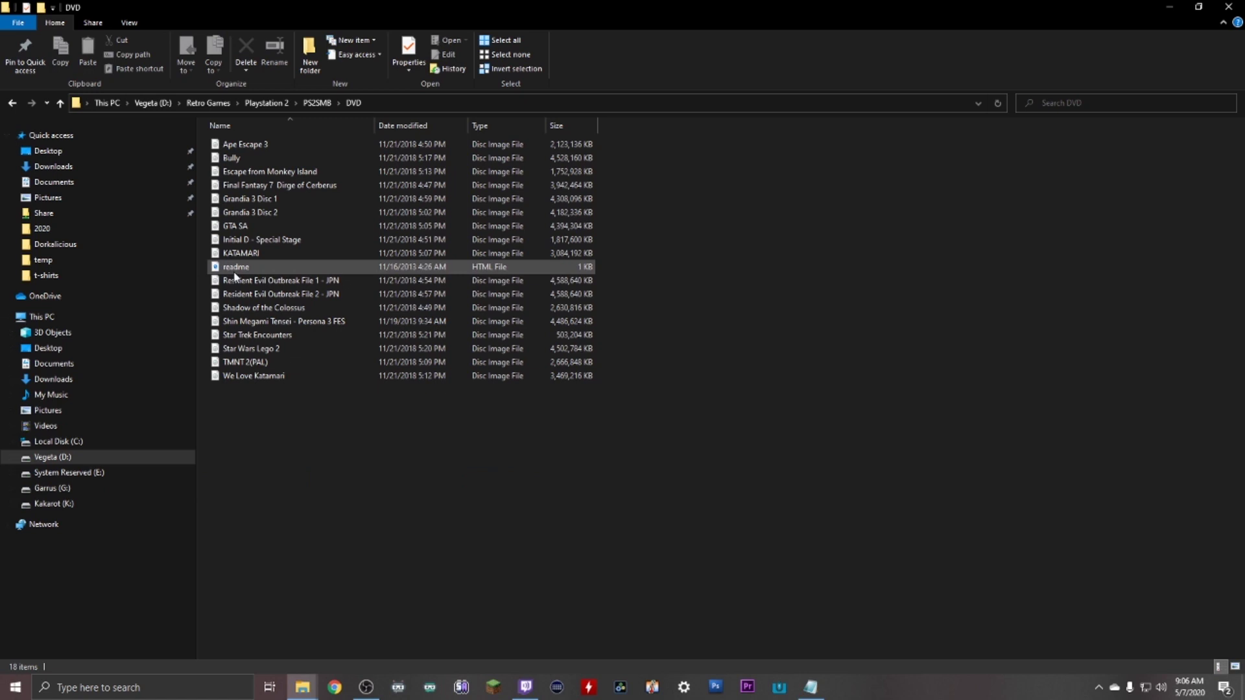
key("alt+Up")
key("alt+Up")
Open the Sharing tab of the PS2SMB folder's Properties
right_click(240, 185)
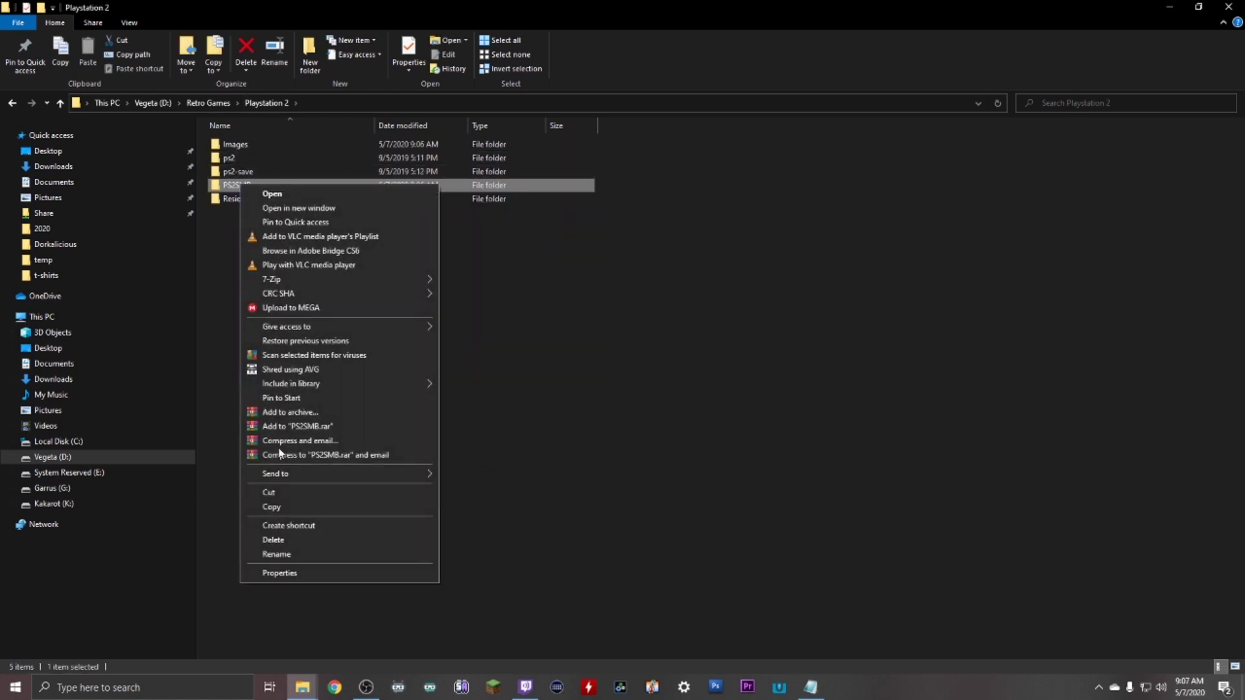
left_click(289, 572)
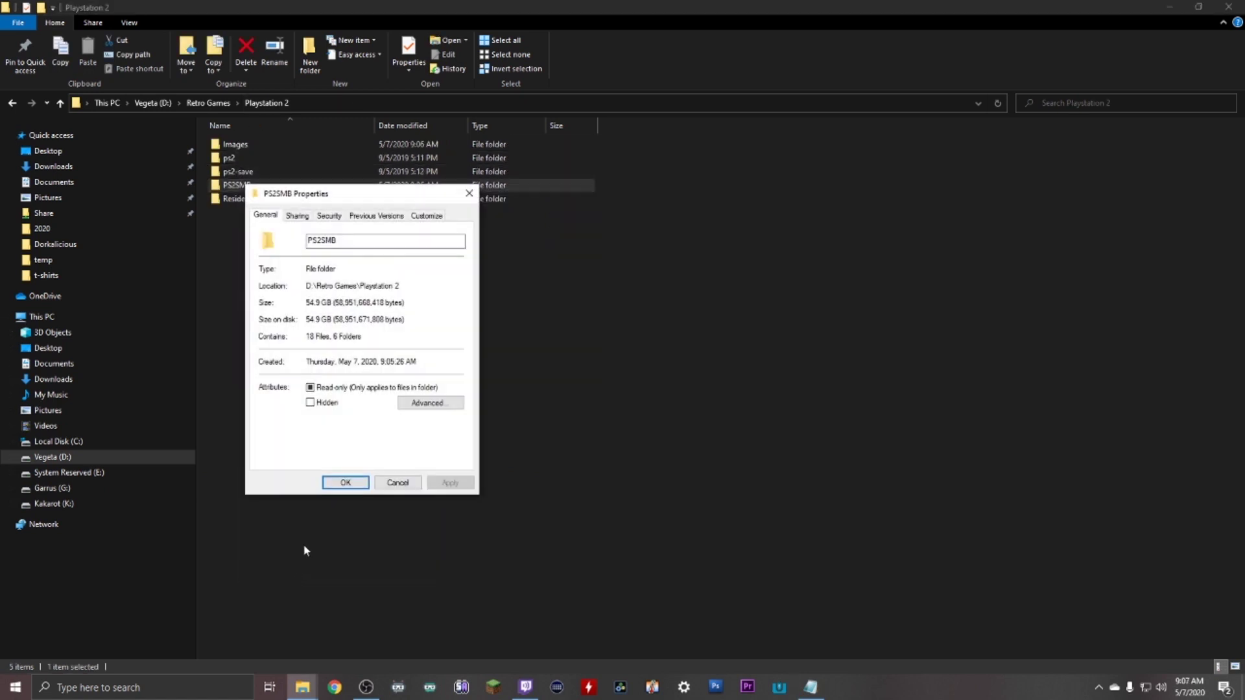
left_click(298, 217)
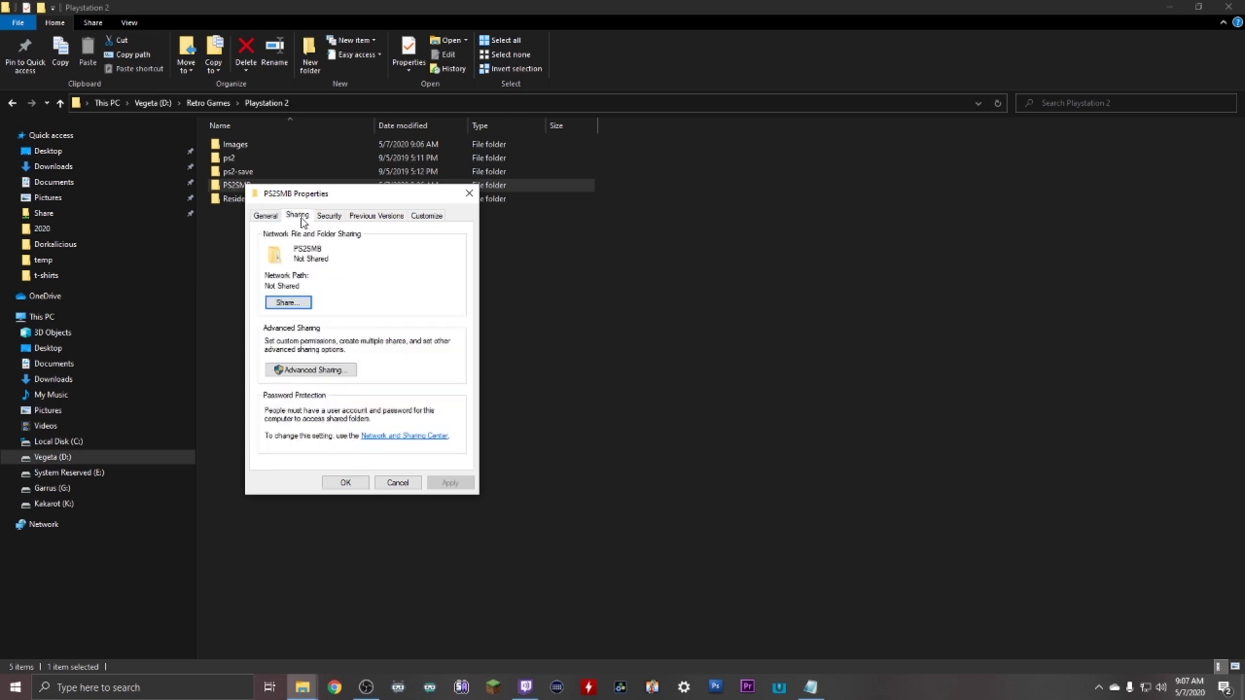
Share PS2SMB with Guest at Read/Write permission
left_click(302, 306)
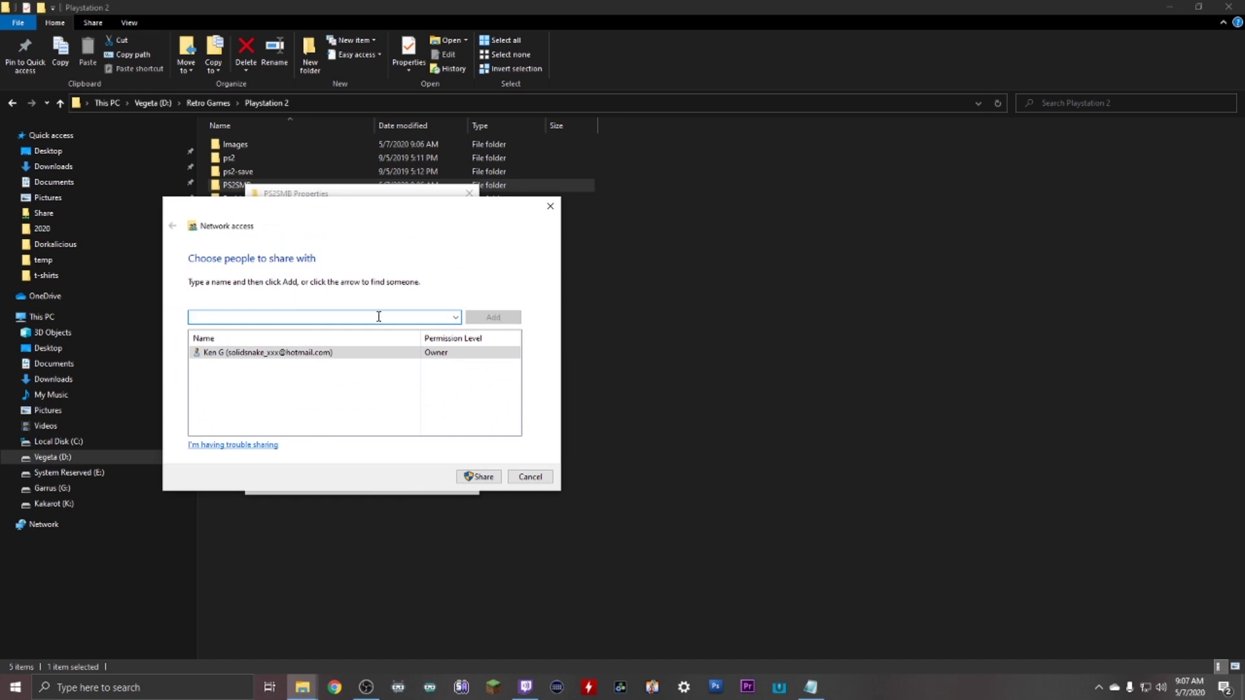
type("Guest")
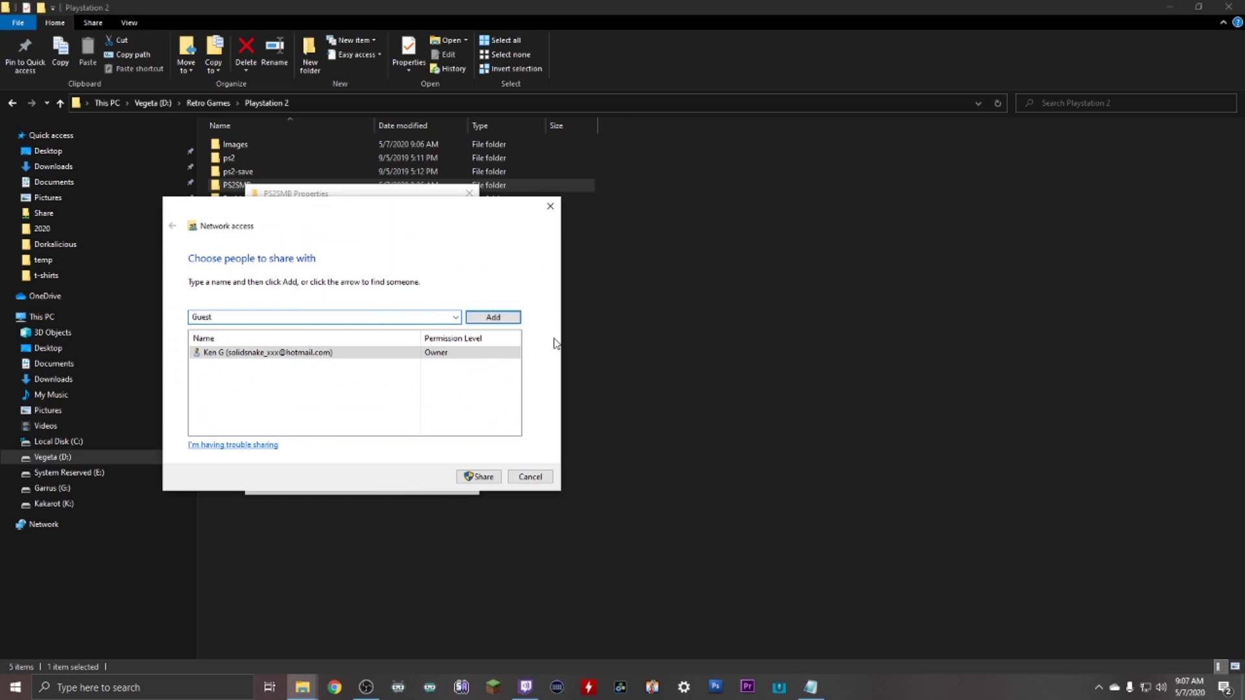
key("Return")
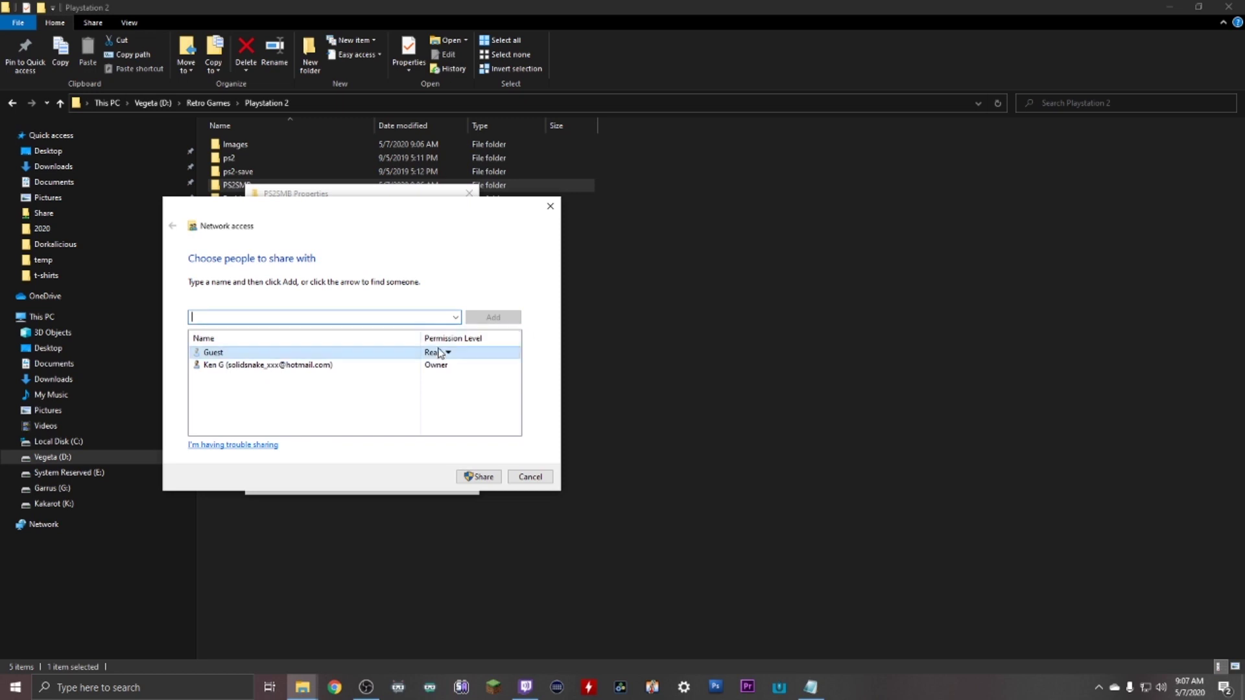
left_click(448, 353)
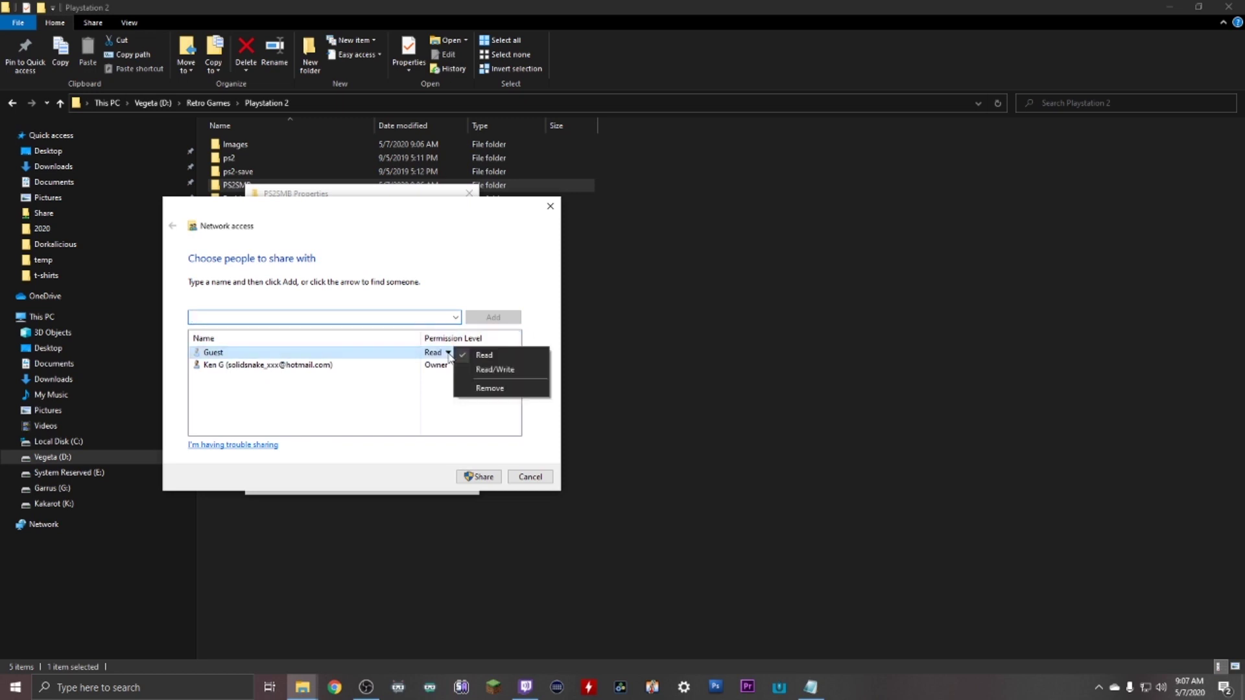
left_click(488, 370)
left_click(480, 478)
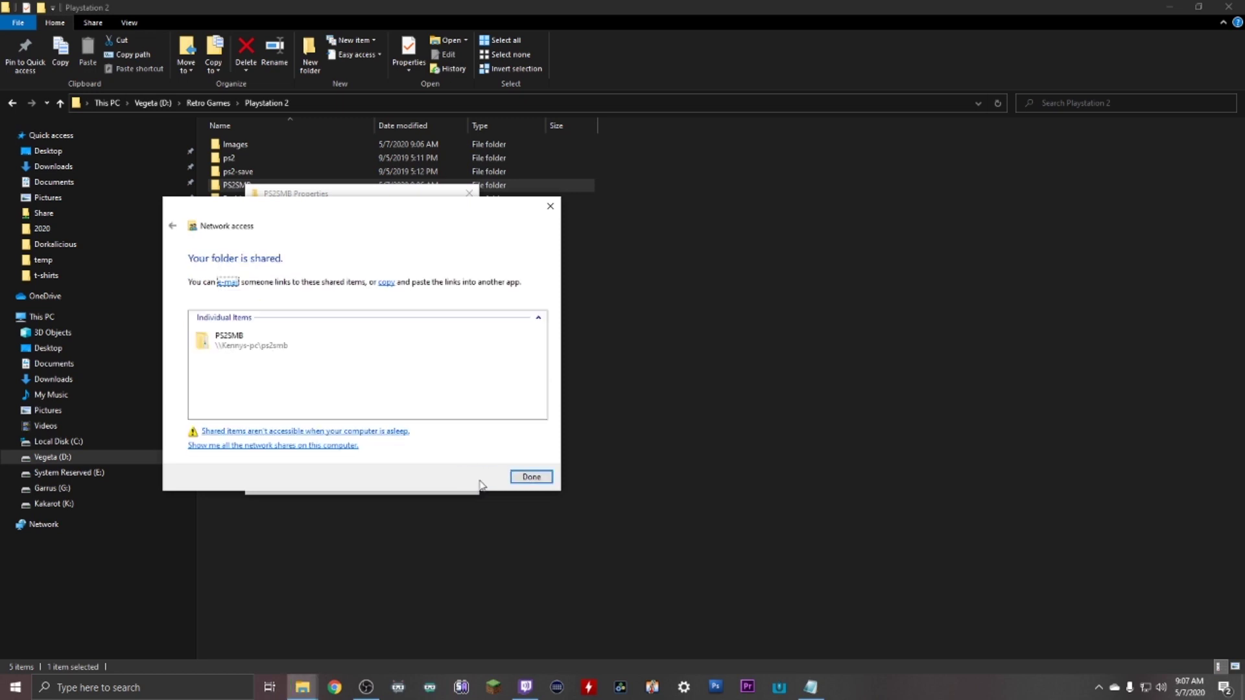
left_click(532, 477)
Confirm PS2SMB's share permissions and Advanced Sharing with OK, and close its Properties
left_click(327, 368)
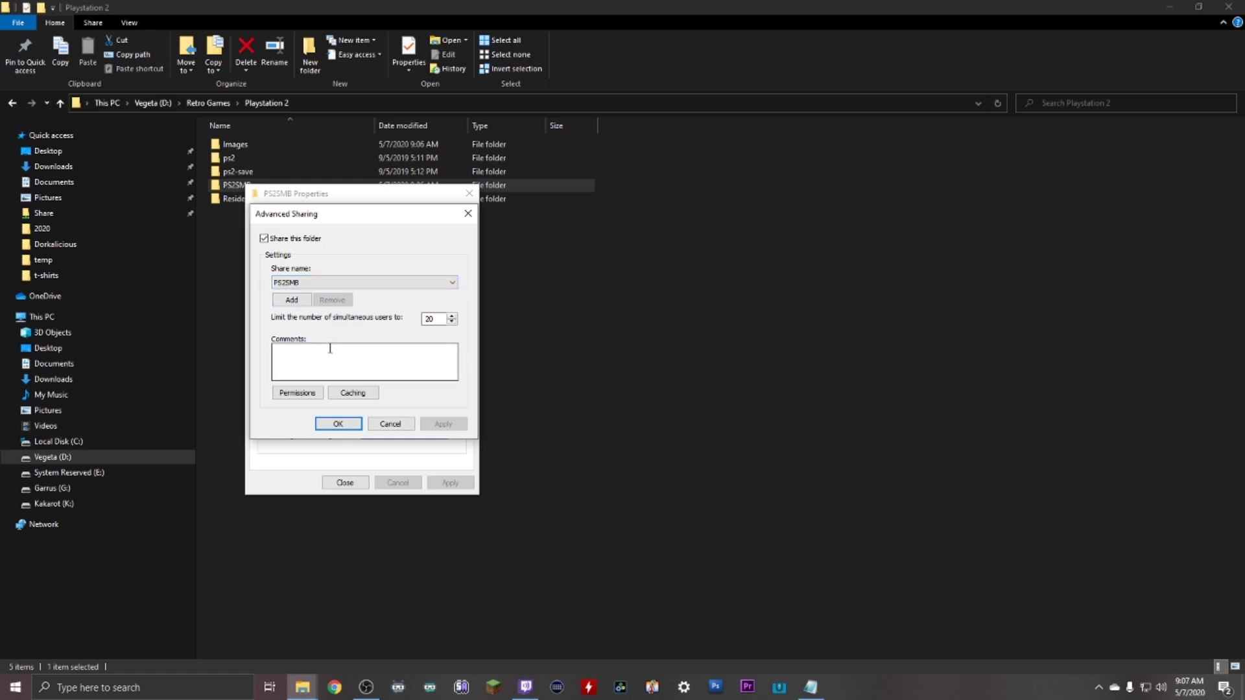
left_click(299, 394)
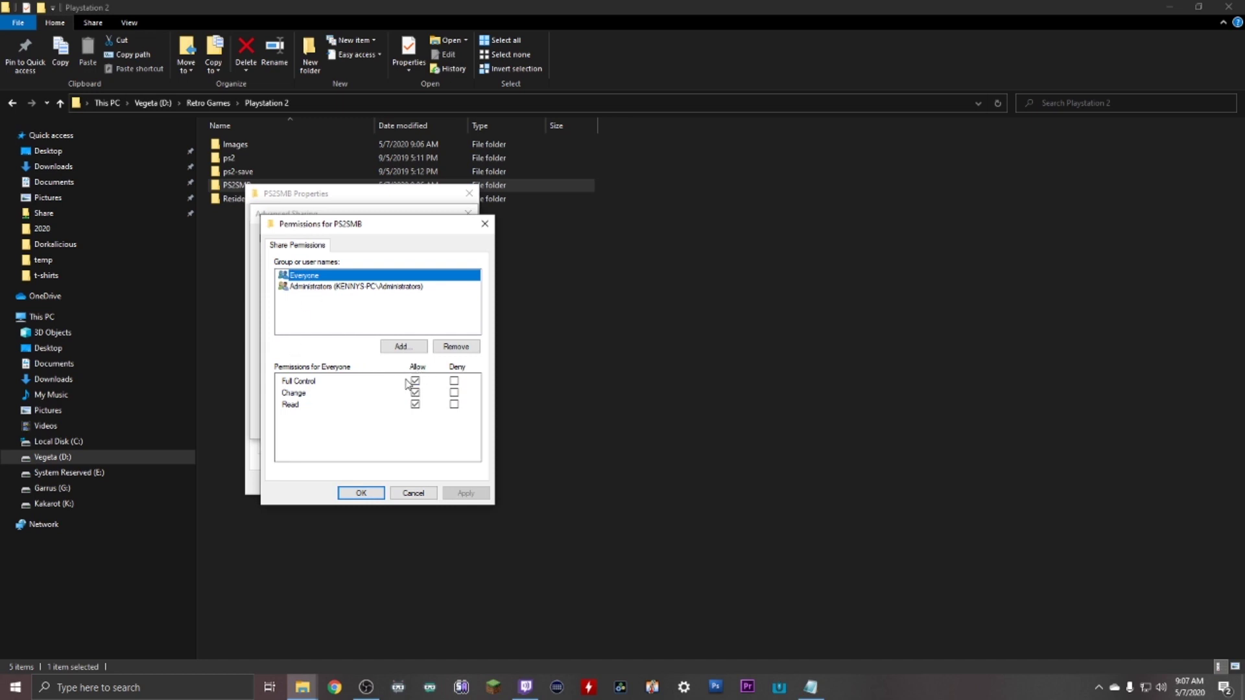
left_click(361, 493)
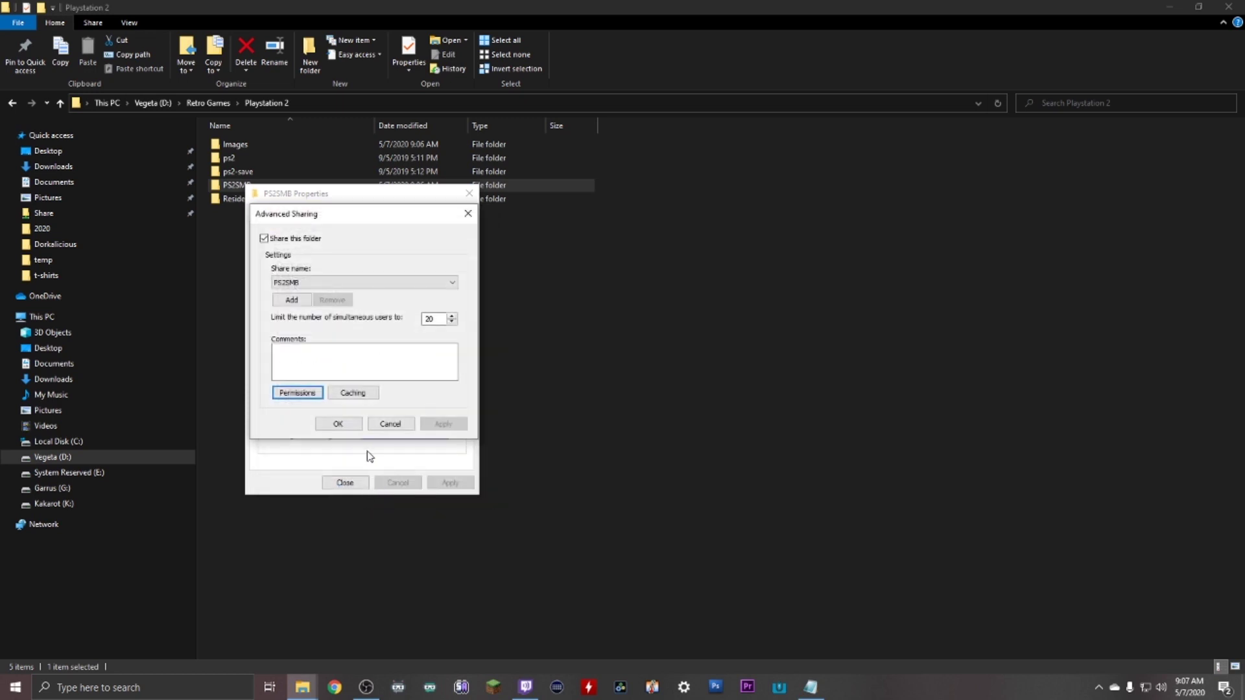
left_click(347, 425)
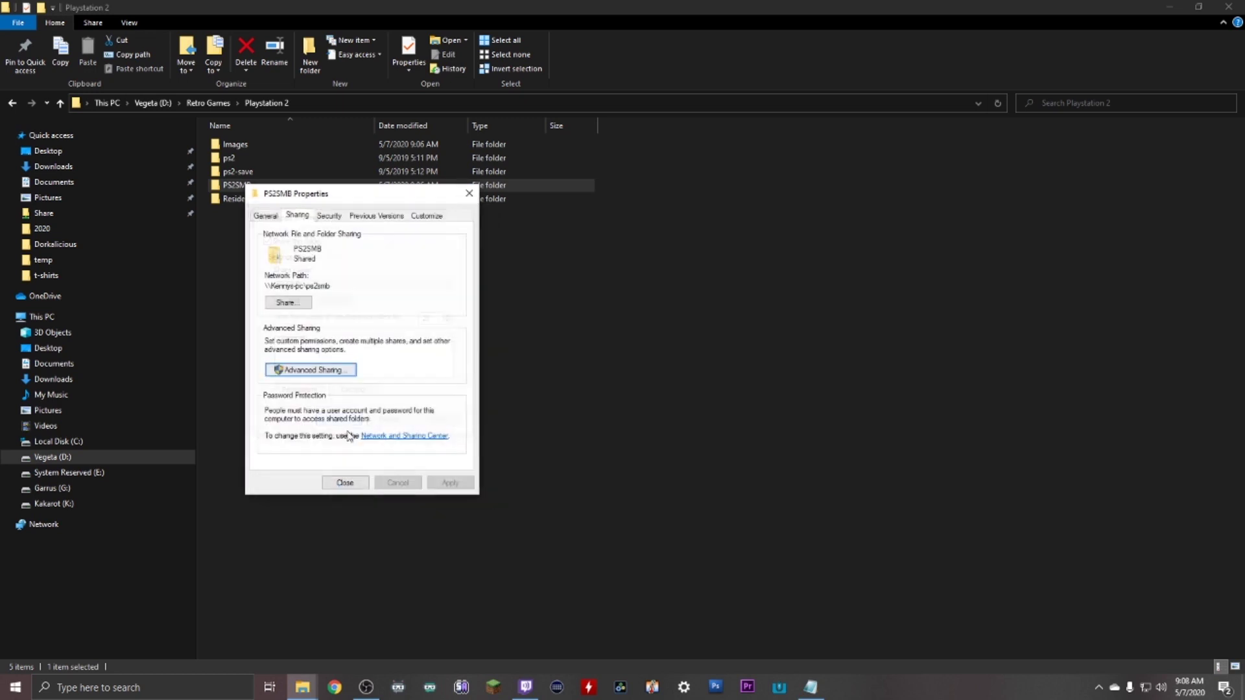
left_click(345, 484)
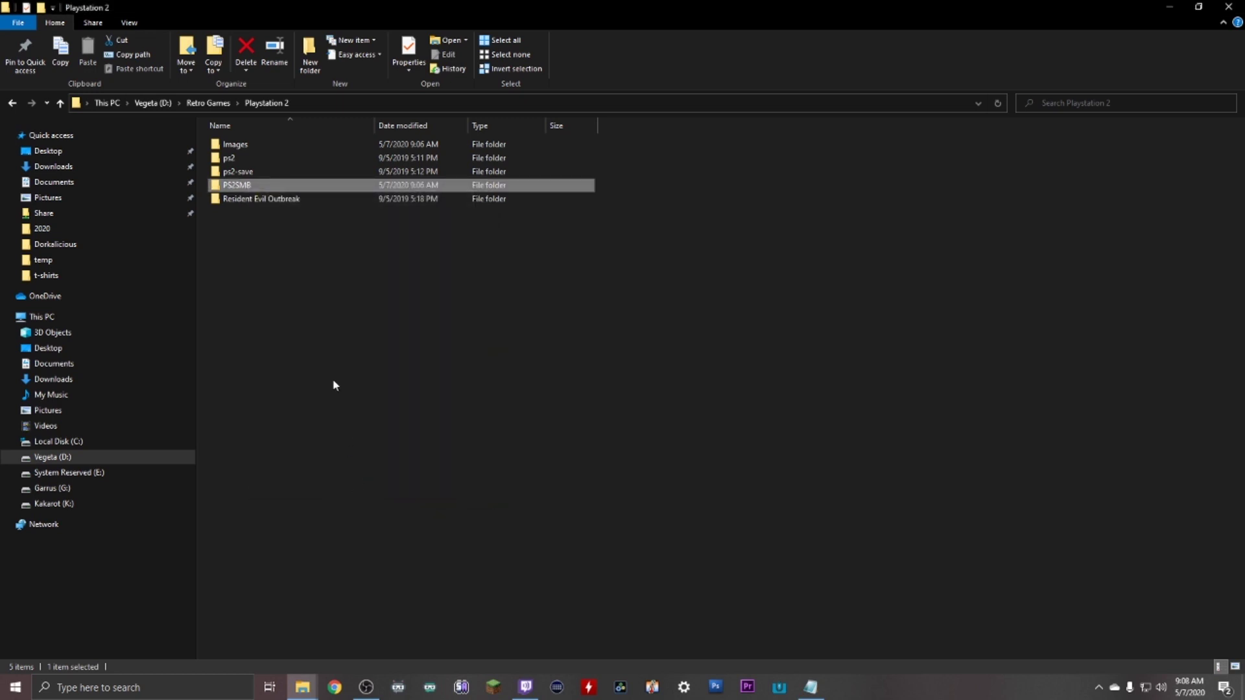
left_click(133, 684)
Open Control Panel in Large icons view, then Network and Sharing Center's advanced sharing settings
type("control")
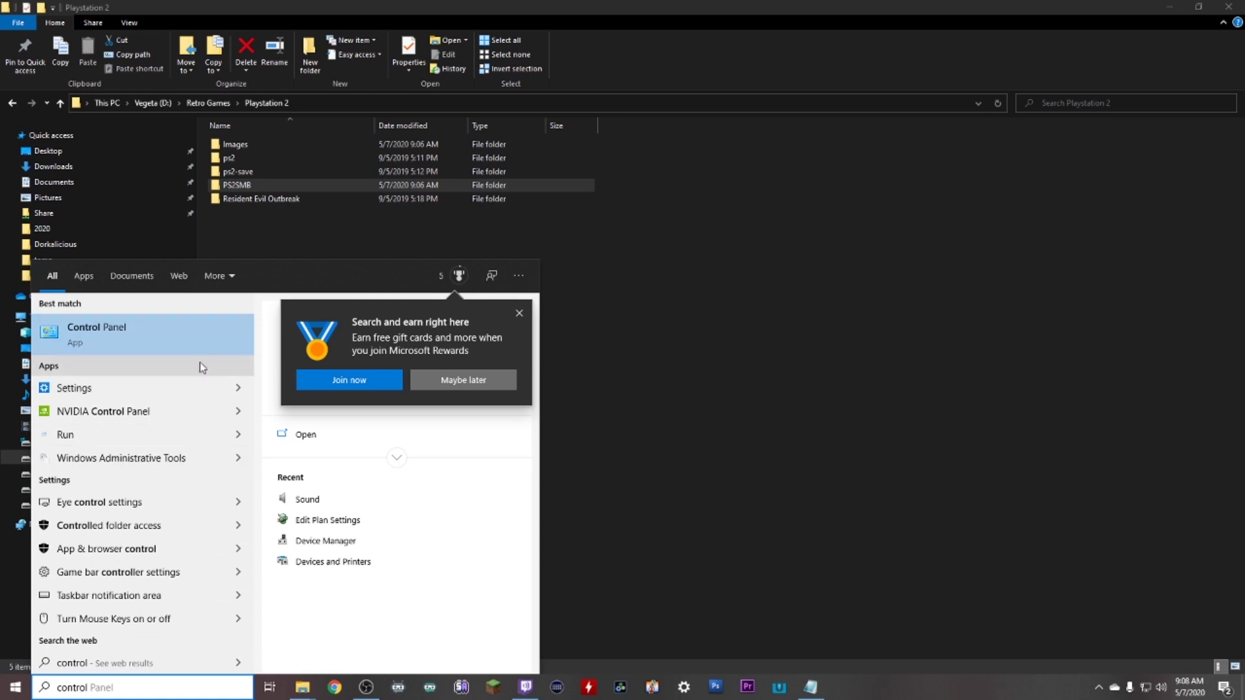
left_click(518, 314)
left_click(135, 330)
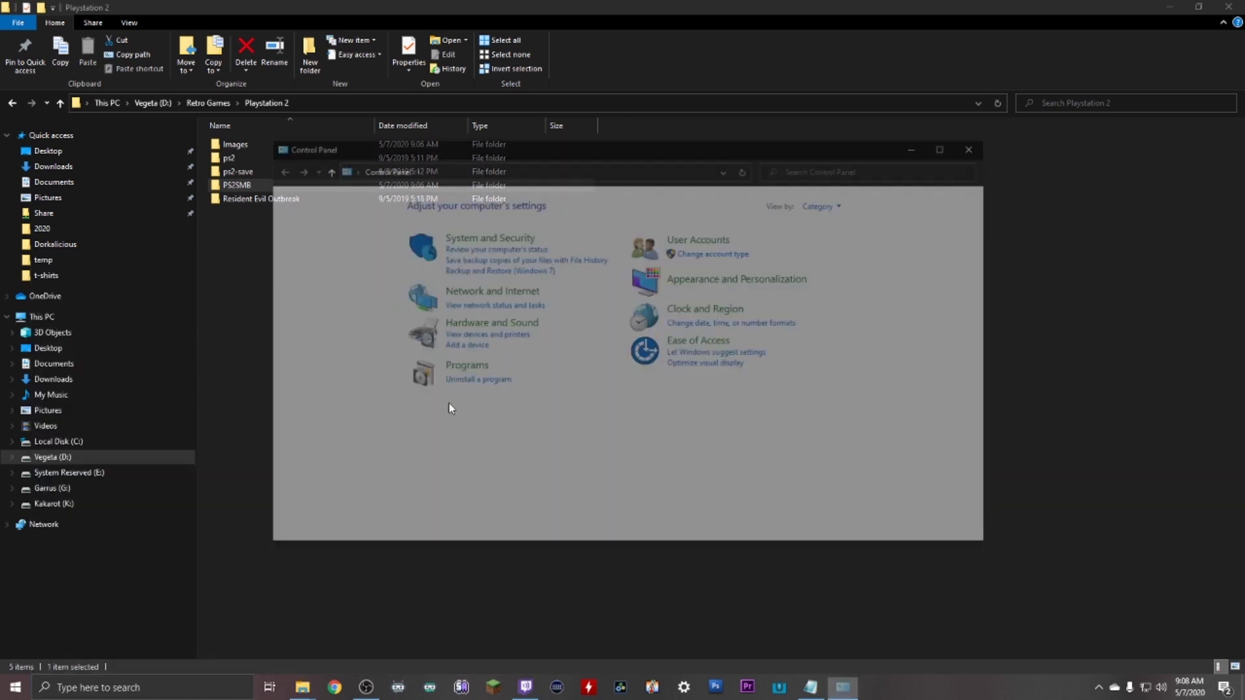
left_click(824, 204)
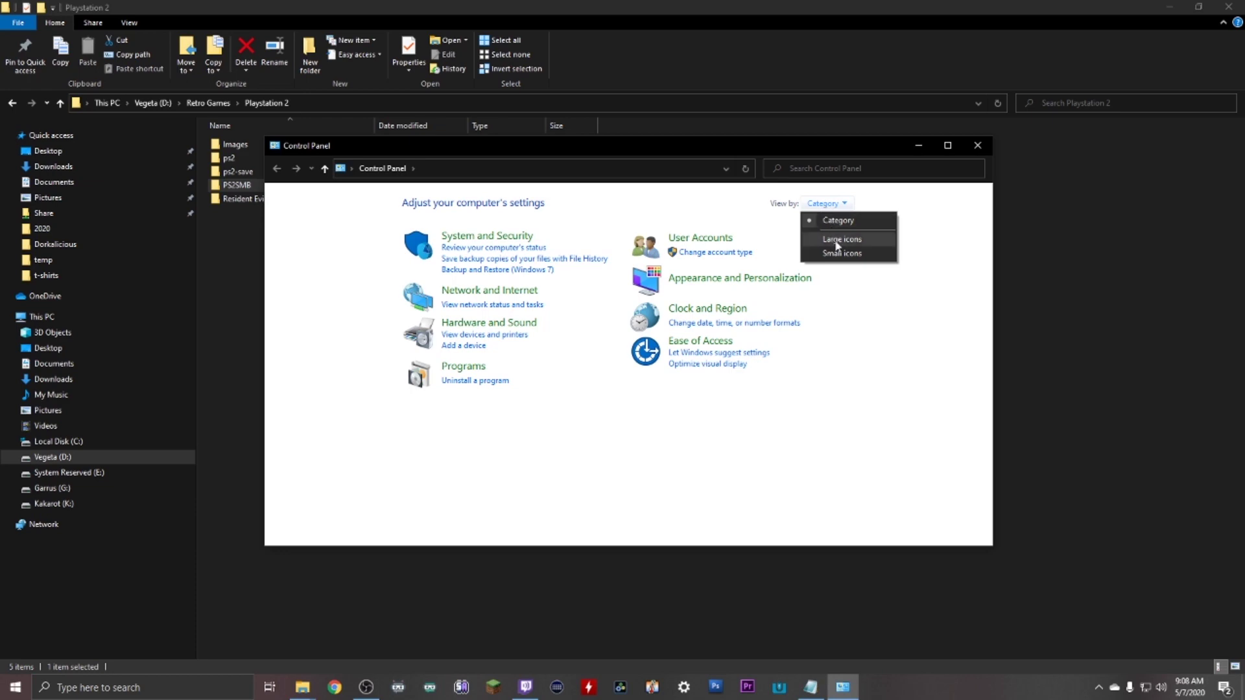
left_click(837, 241)
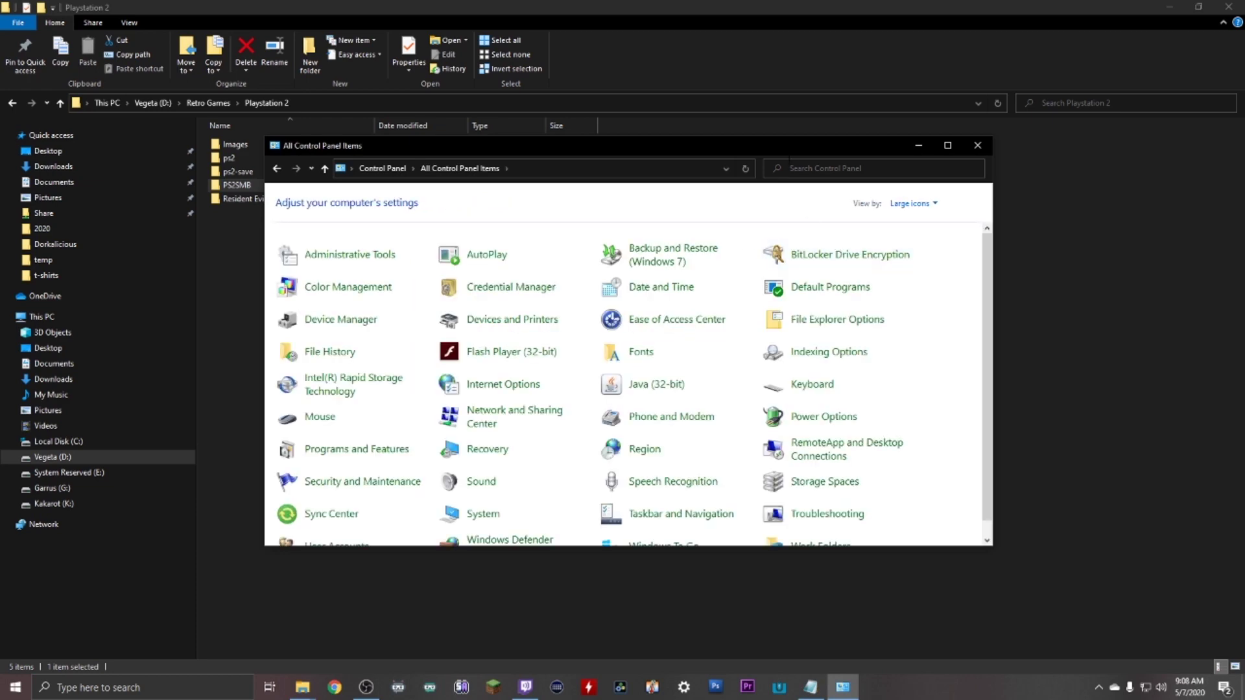
double_click(792, 145)
left_click(266, 254)
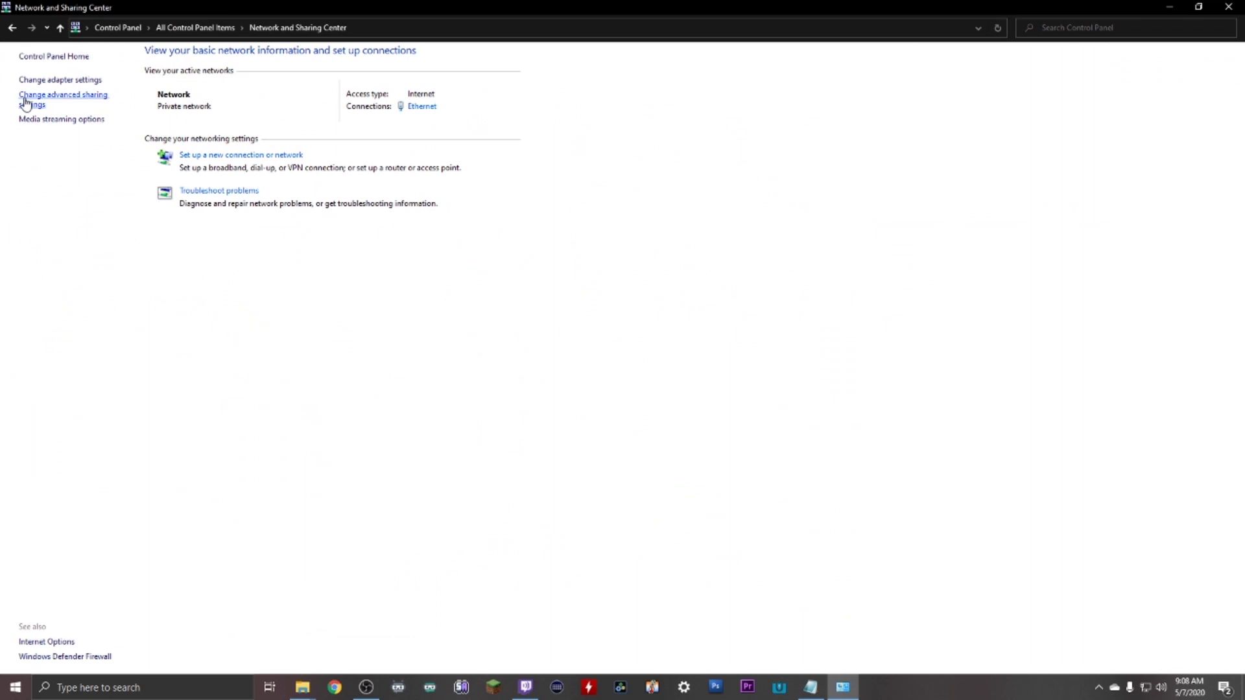
left_click(24, 105)
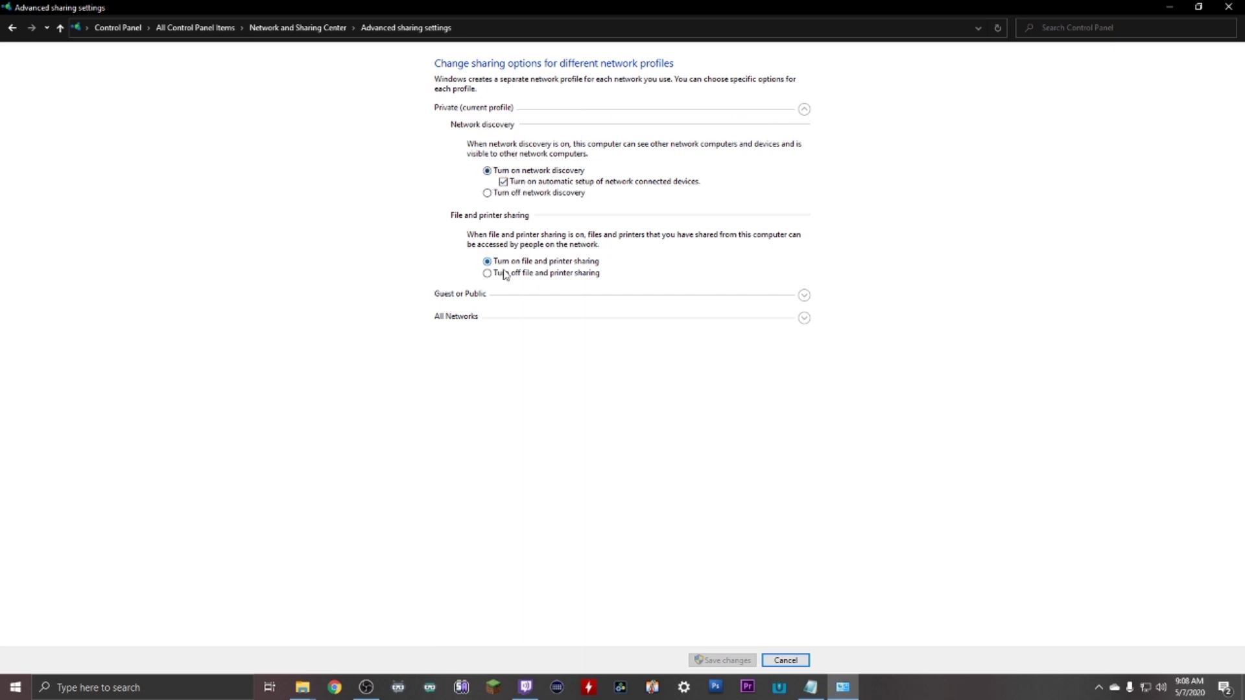
Enable network discovery, file and printer sharing and public folder sharing; disable password-protected sharing
left_click(804, 295)
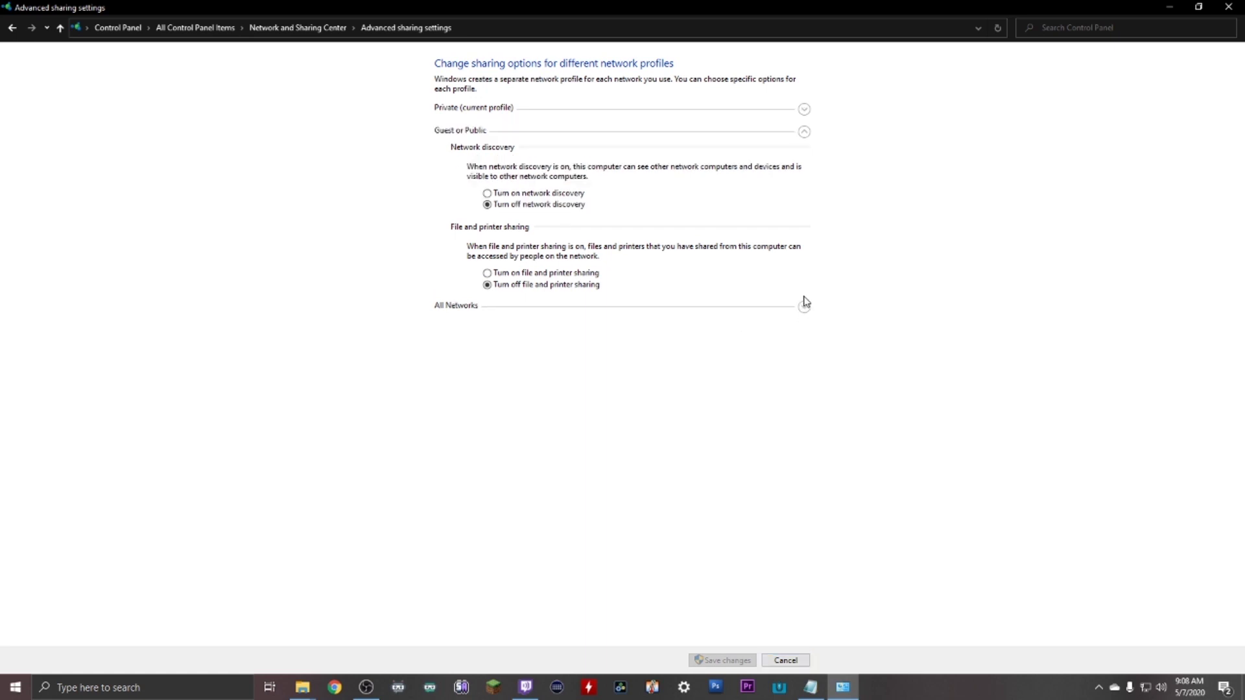
left_click(509, 193)
left_click(520, 275)
left_click(804, 307)
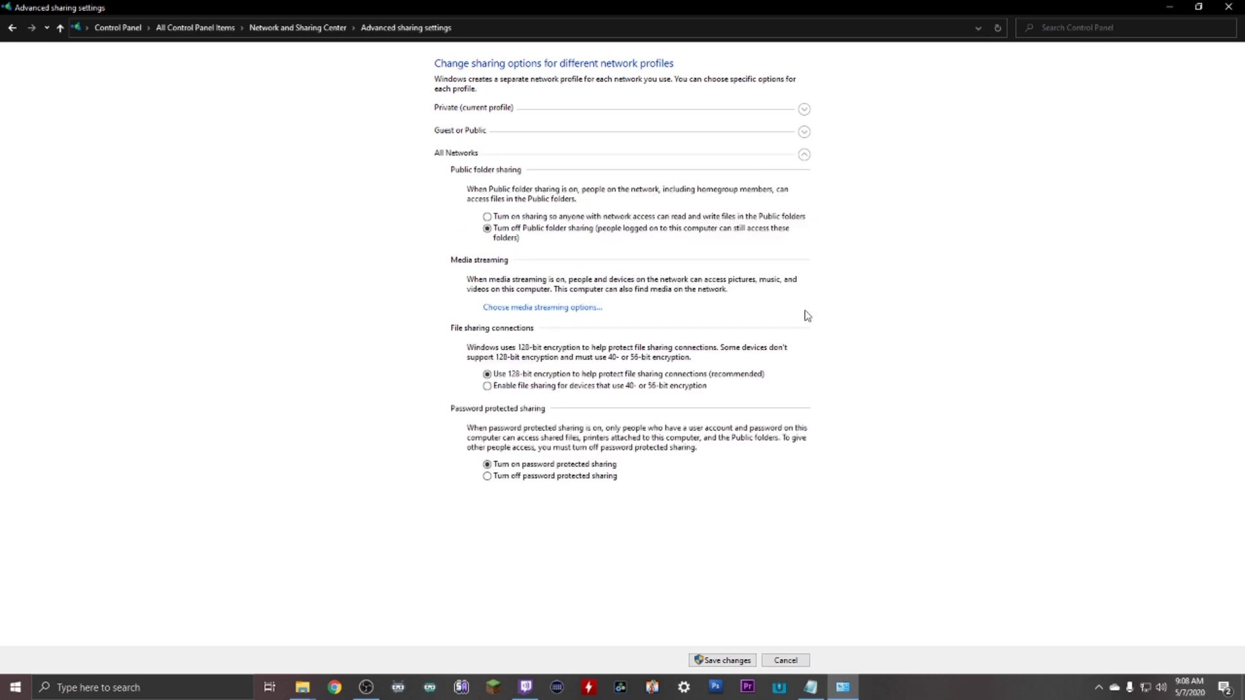
left_click(544, 219)
left_click(488, 477)
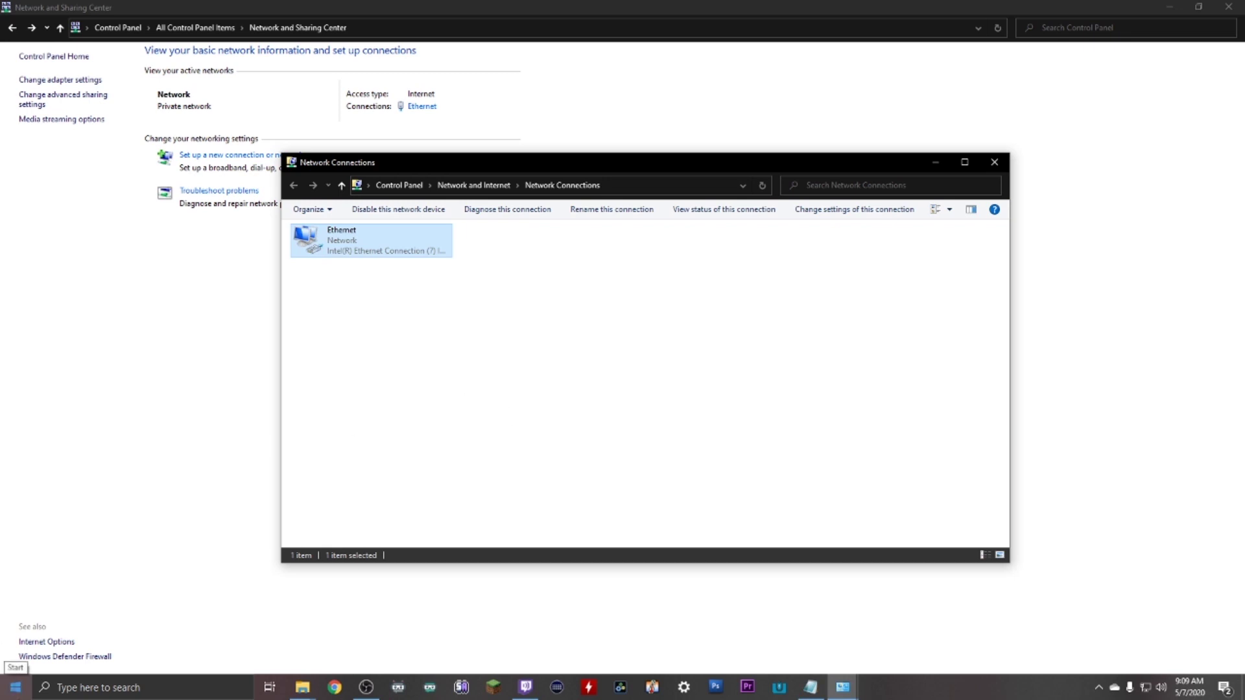
Run ipconfig in Command Prompt to see IPv4 192.168.0.13 and gateway 192.168.0.1
left_click(58, 690)
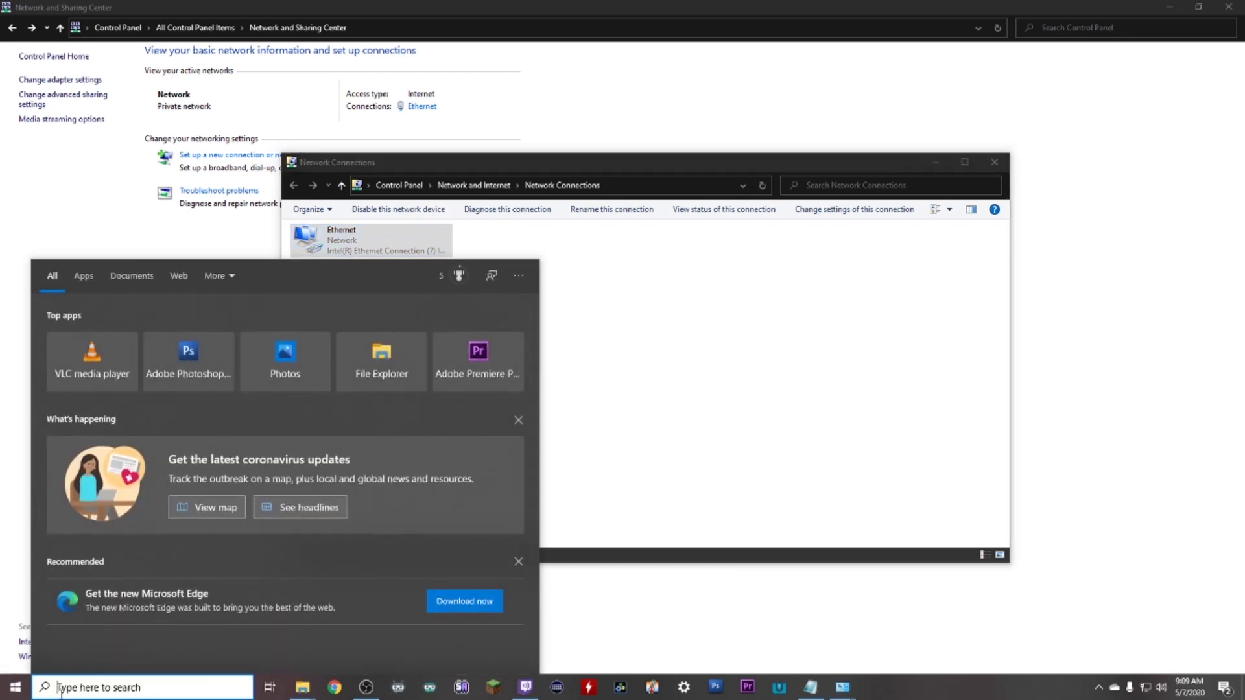
type("cmd")
key("Return")
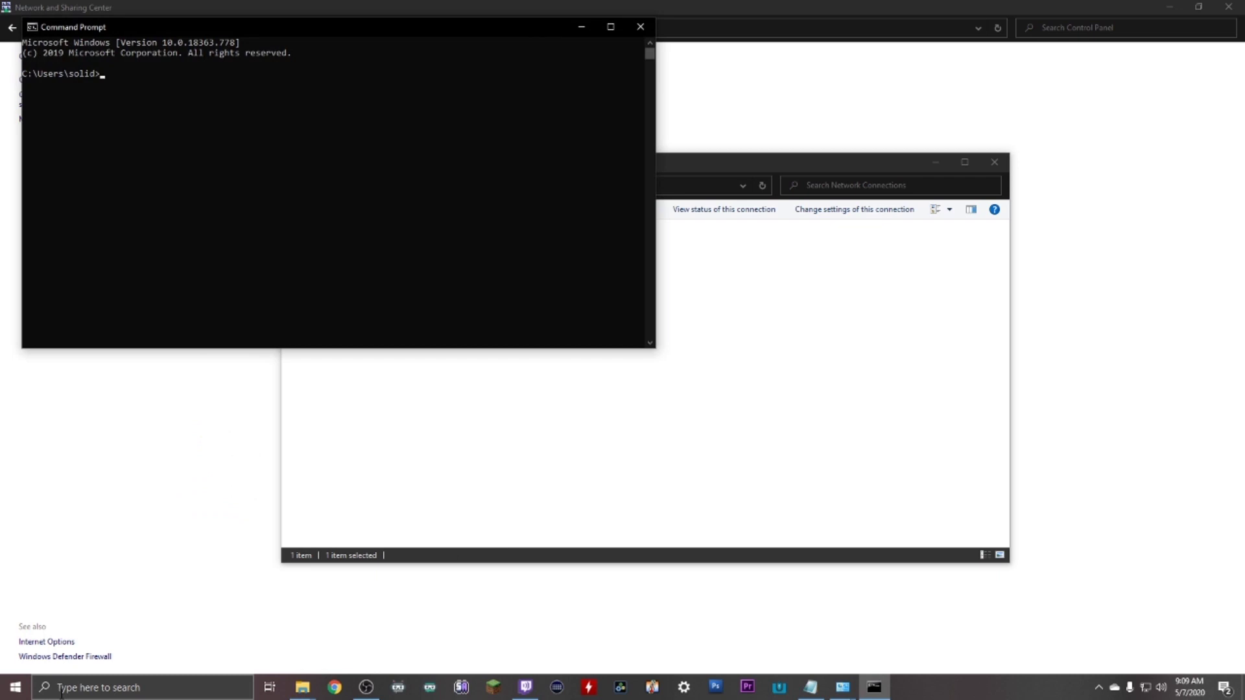
type("ipconfig")
key("Return")
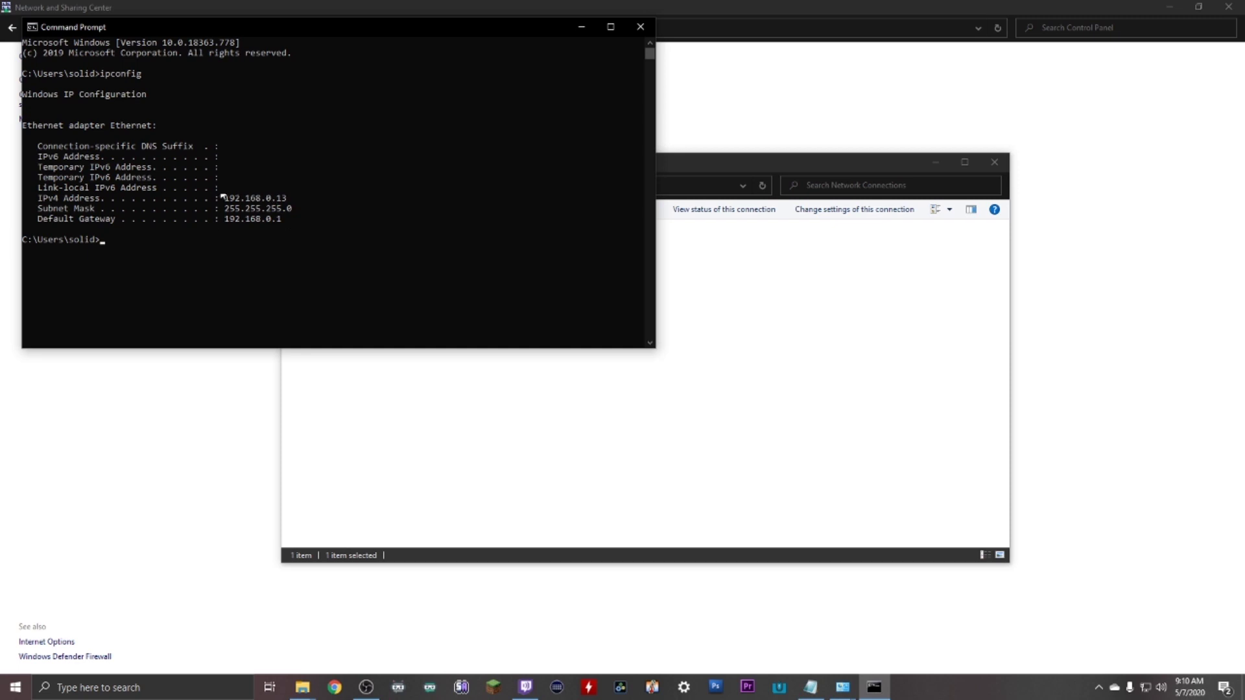
Open the Internet Protocol Version 4 properties of the Ethernet adapter
left_click(138, 249)
left_click(795, 262)
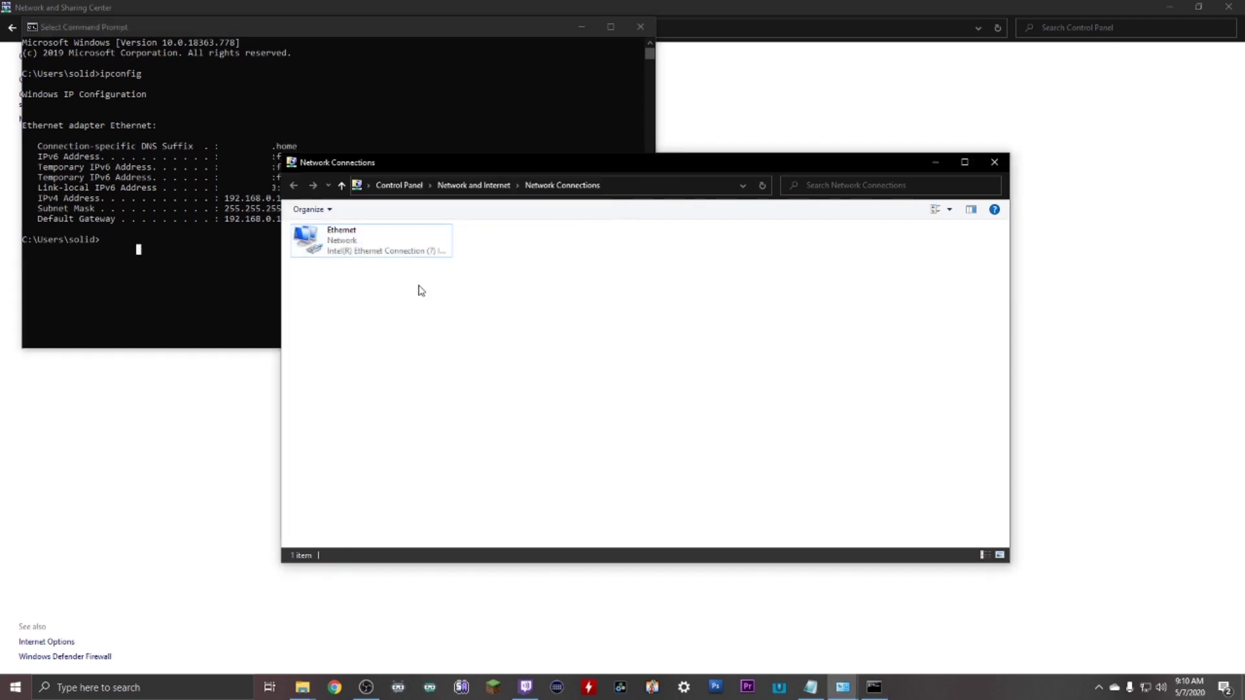
right_click(338, 242)
left_click(368, 364)
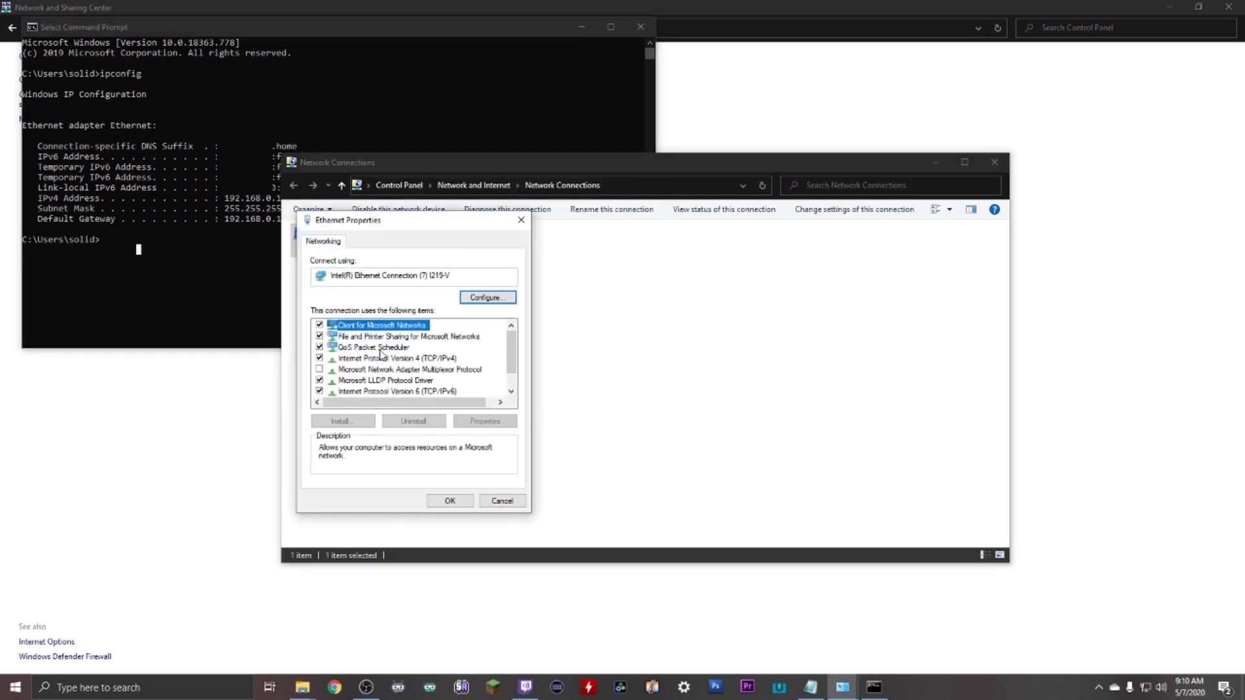
left_click(402, 358)
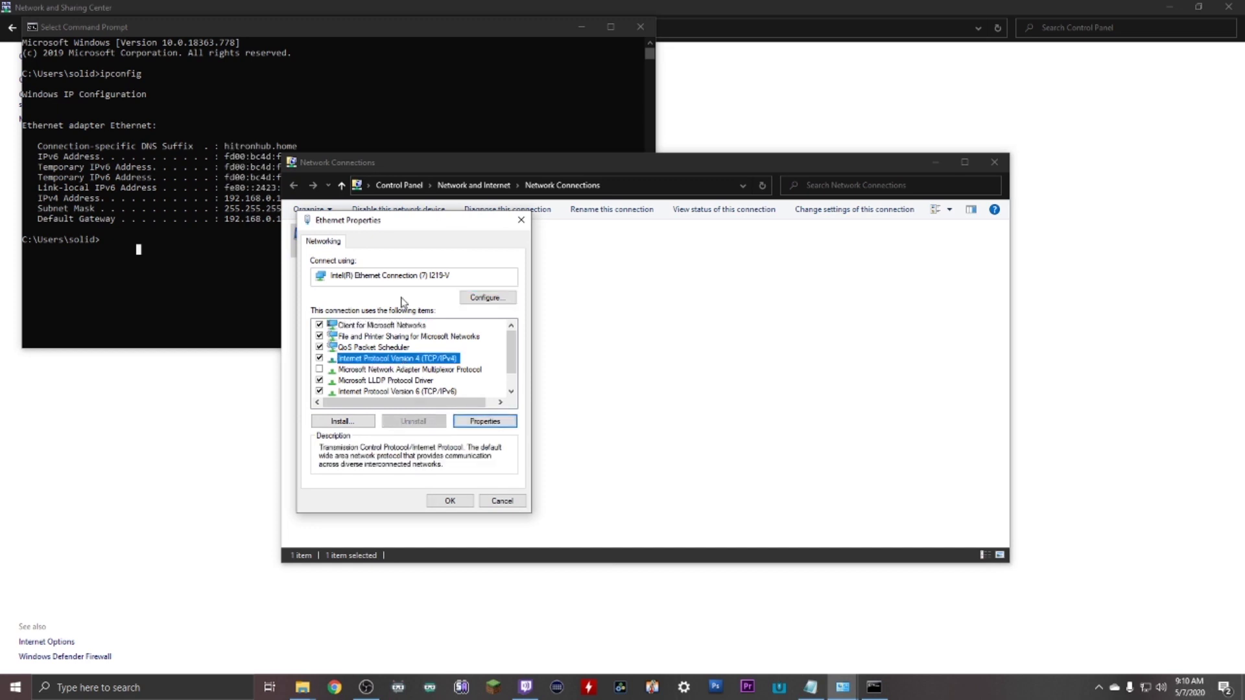
left_click(485, 422)
Enter static IP 192.168.0.31, mask 255.255.255.0 and gateway 192.168.0.1
left_click(343, 363)
type("192 . 168 . 0 .")
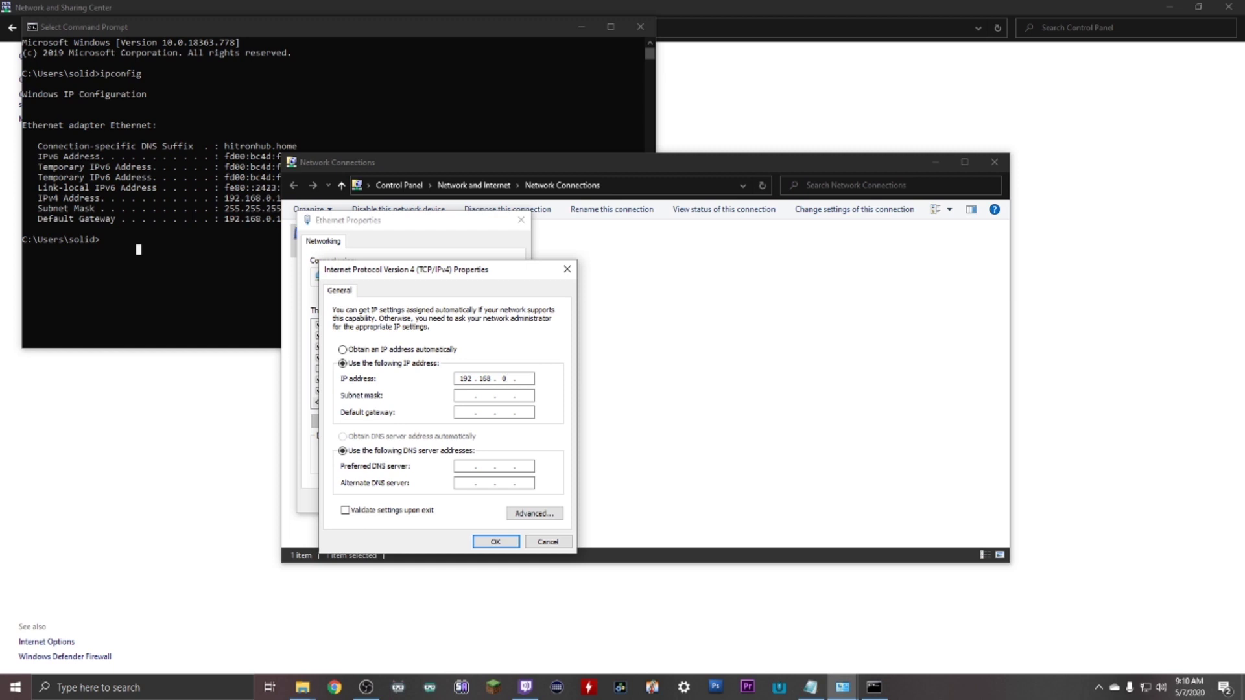
type("31")
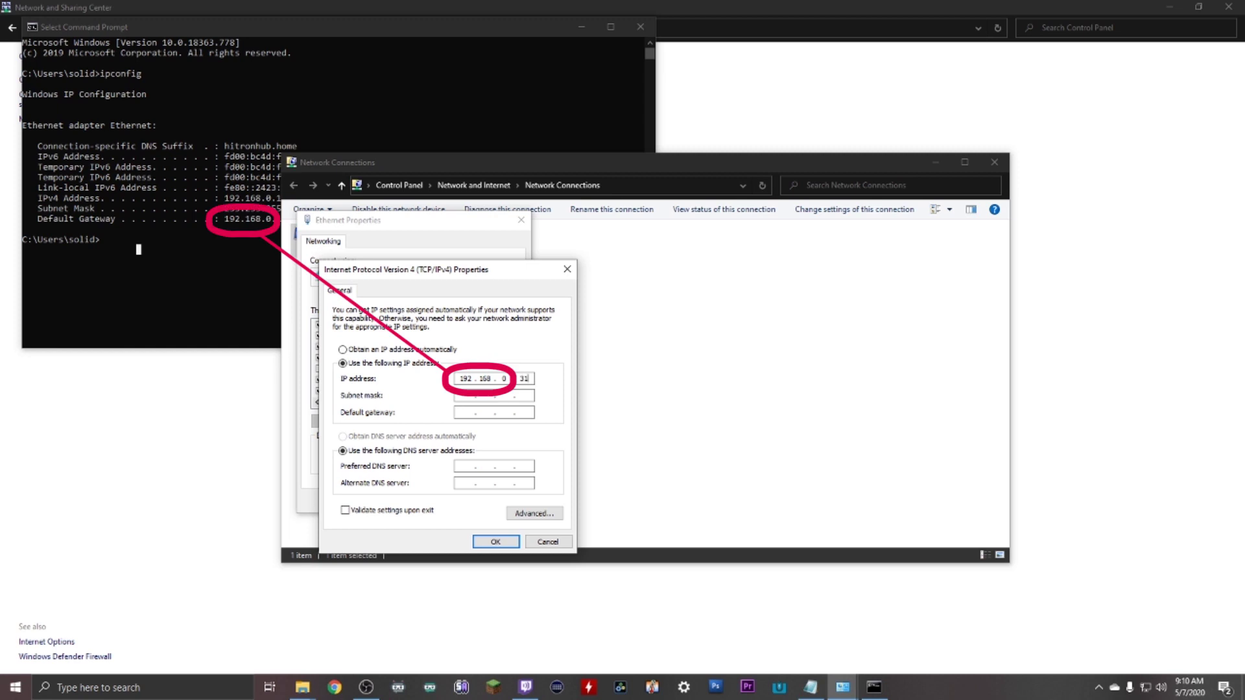
key("Tab")
left_click(466, 412)
type("192 . 168 . 0 . 1")
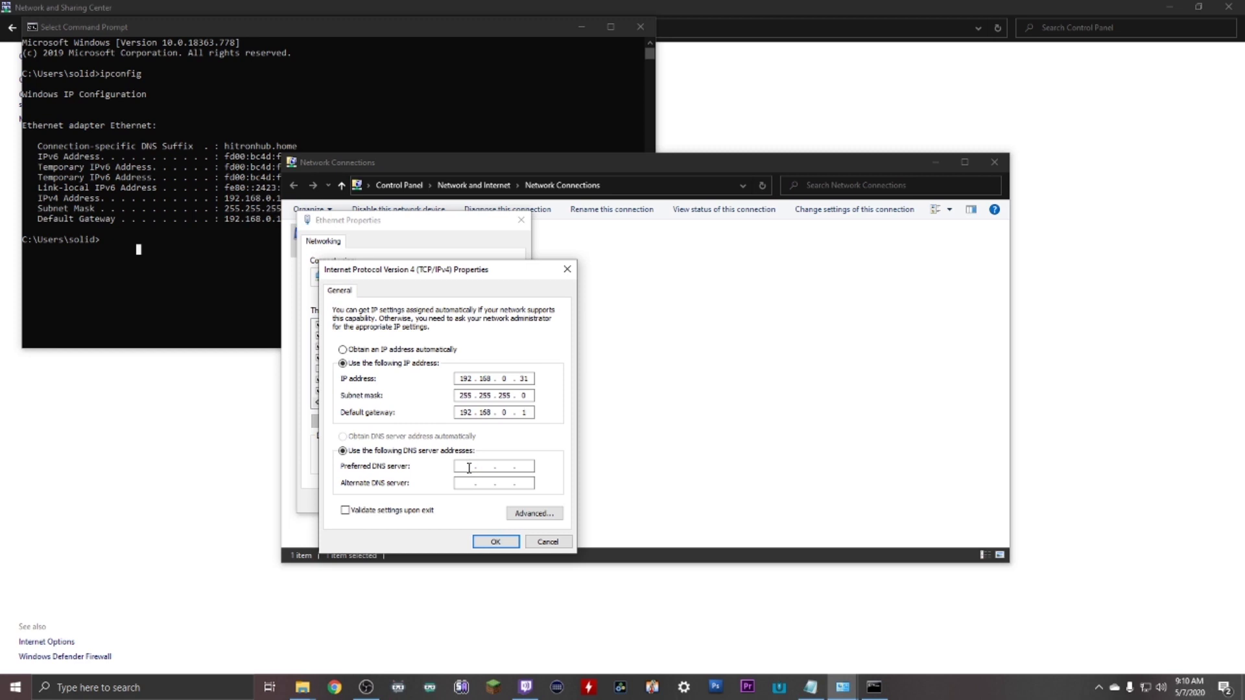
Enter 8.8.8.8 as preferred DNS, fill in the alternate DNS, and apply
left_click(467, 467)
type("8.8.8.8")
left_click(523, 483)
type("8 . 8 . 8")
left_click(505, 483)
type("8")
left_click(489, 483)
type("8")
left_click(468, 484)
type("8")
left_click(495, 544)
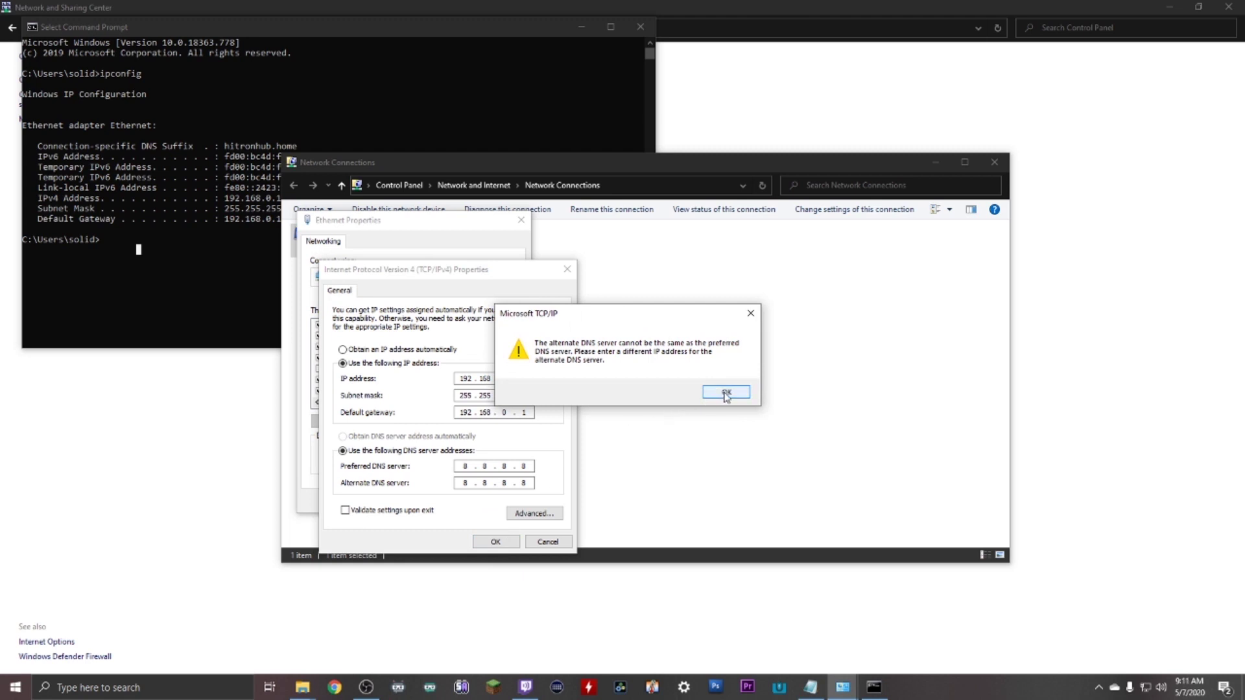
Correct the alternate DNS to 8.8.4.4 after the duplicate warning and save
left_click(726, 393)
double_click(505, 483)
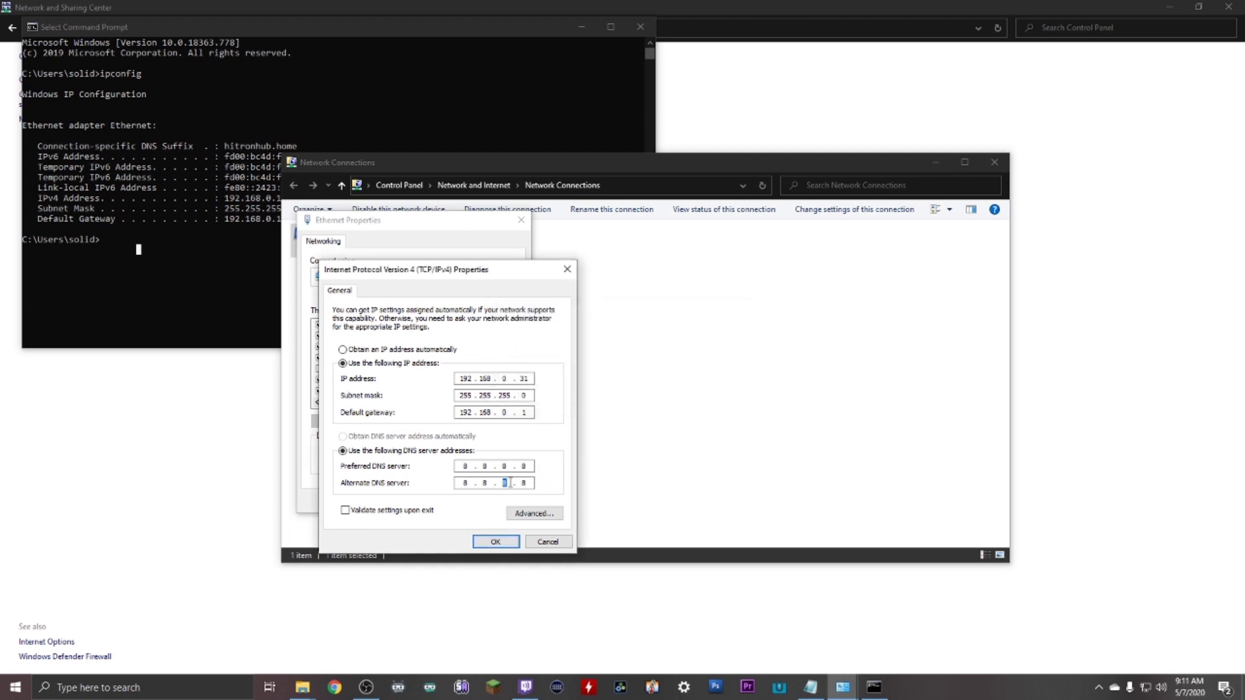
type("4.4")
left_click(496, 542)
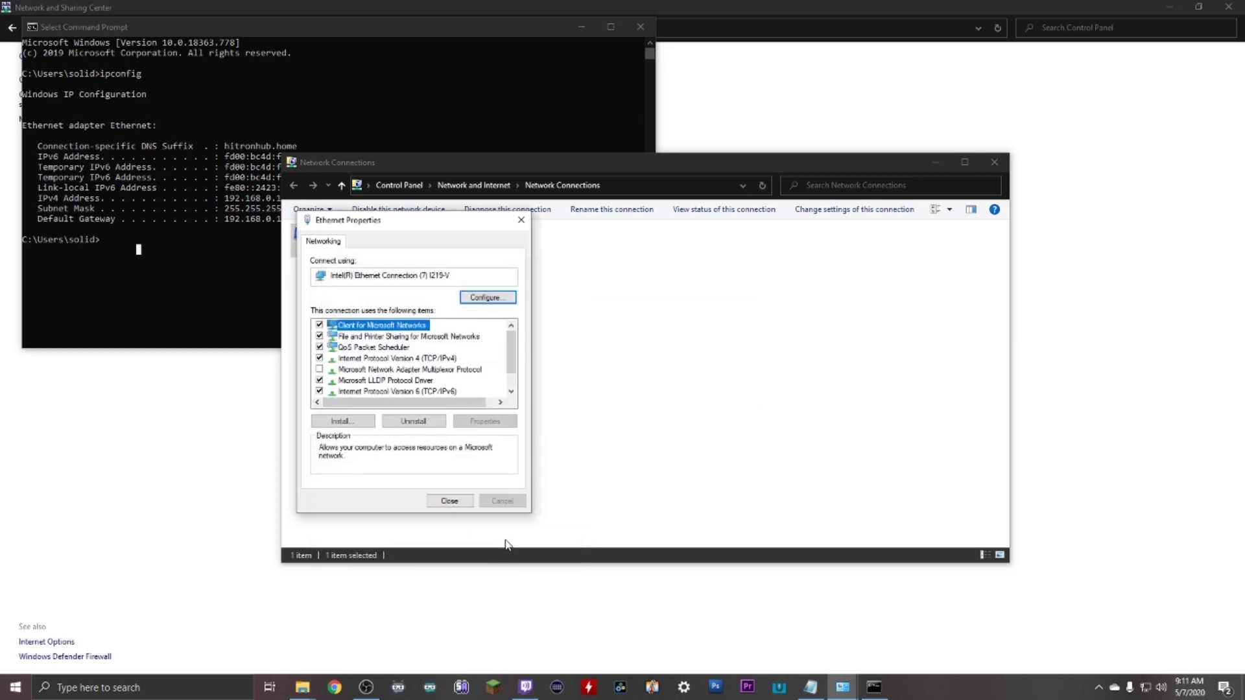
Close the adapter properties, search 'windows fea', and enable SMB 1.0/CIFS File Sharing Support
left_click(448, 501)
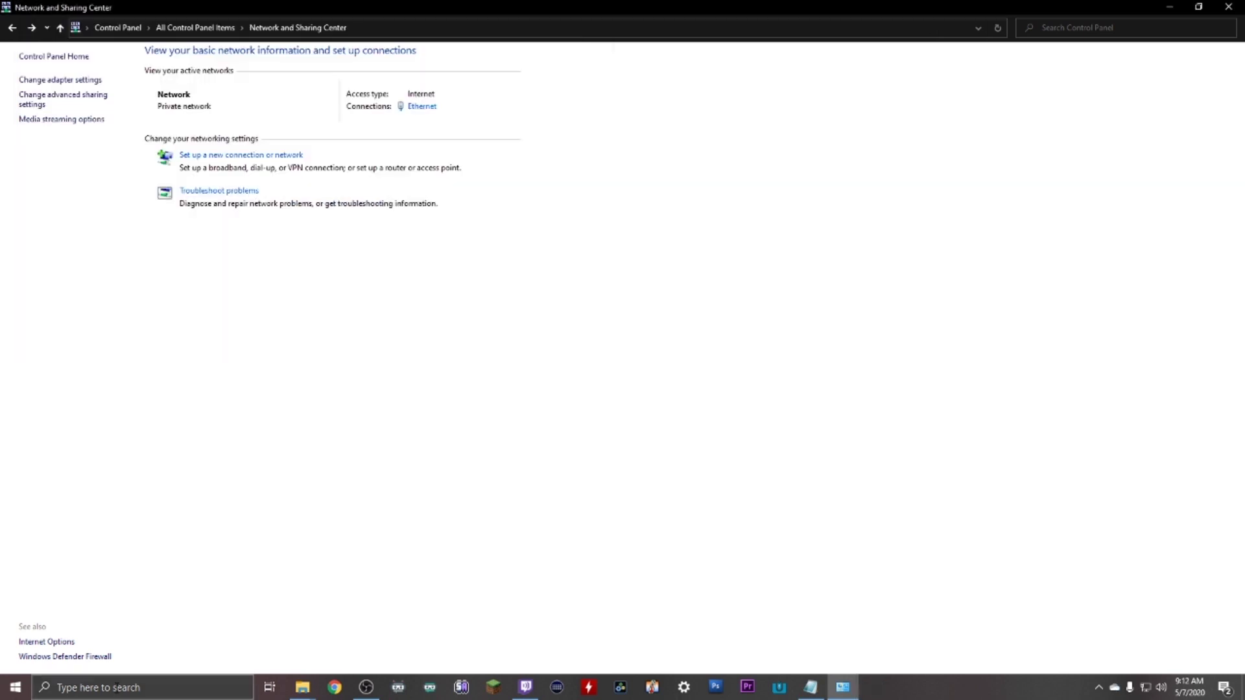
left_click(116, 688)
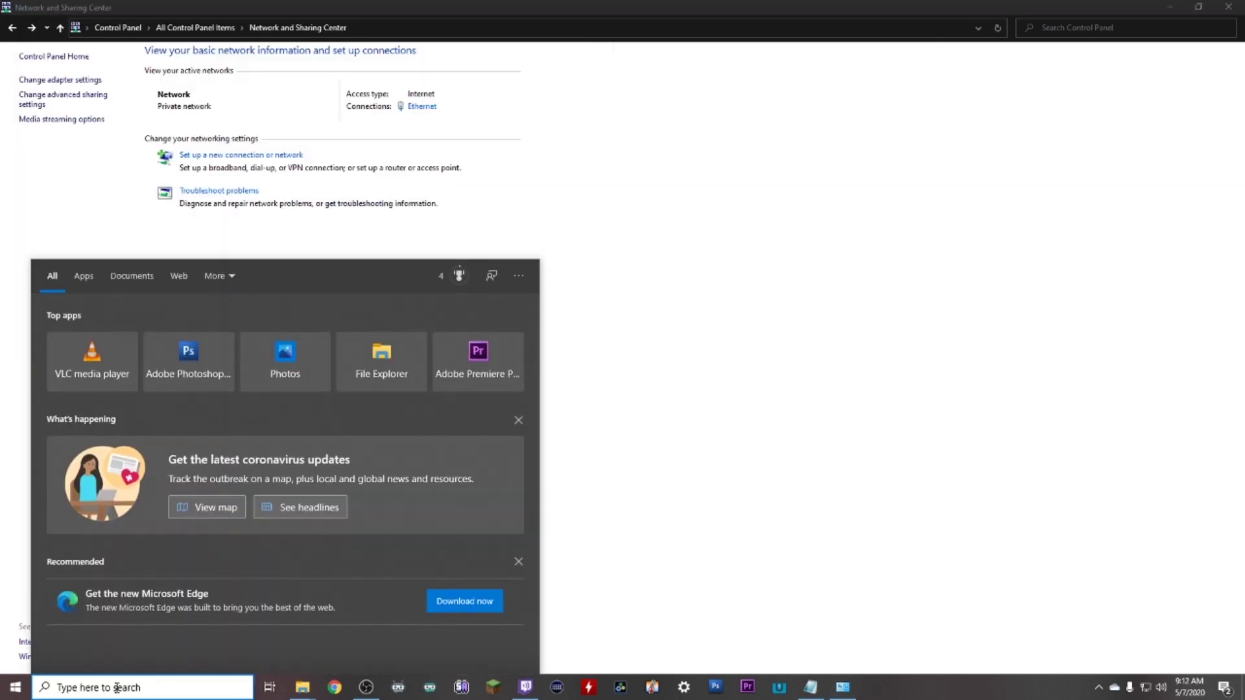
type("windows")
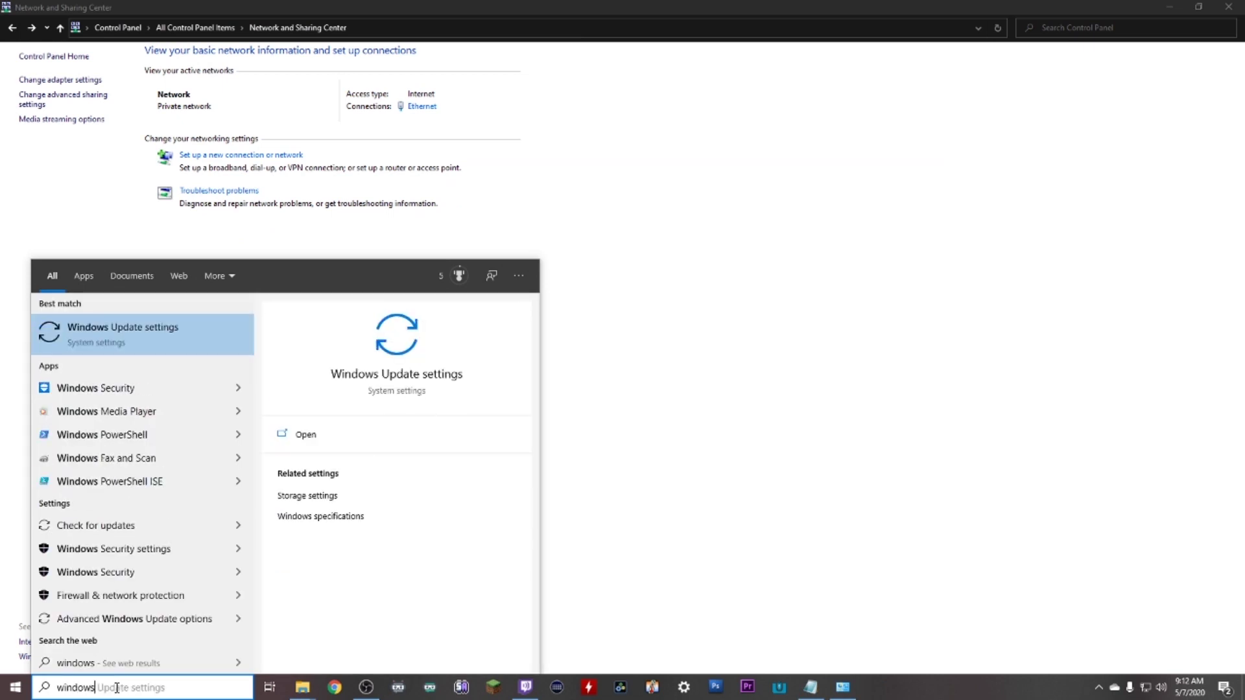
type(" fea")
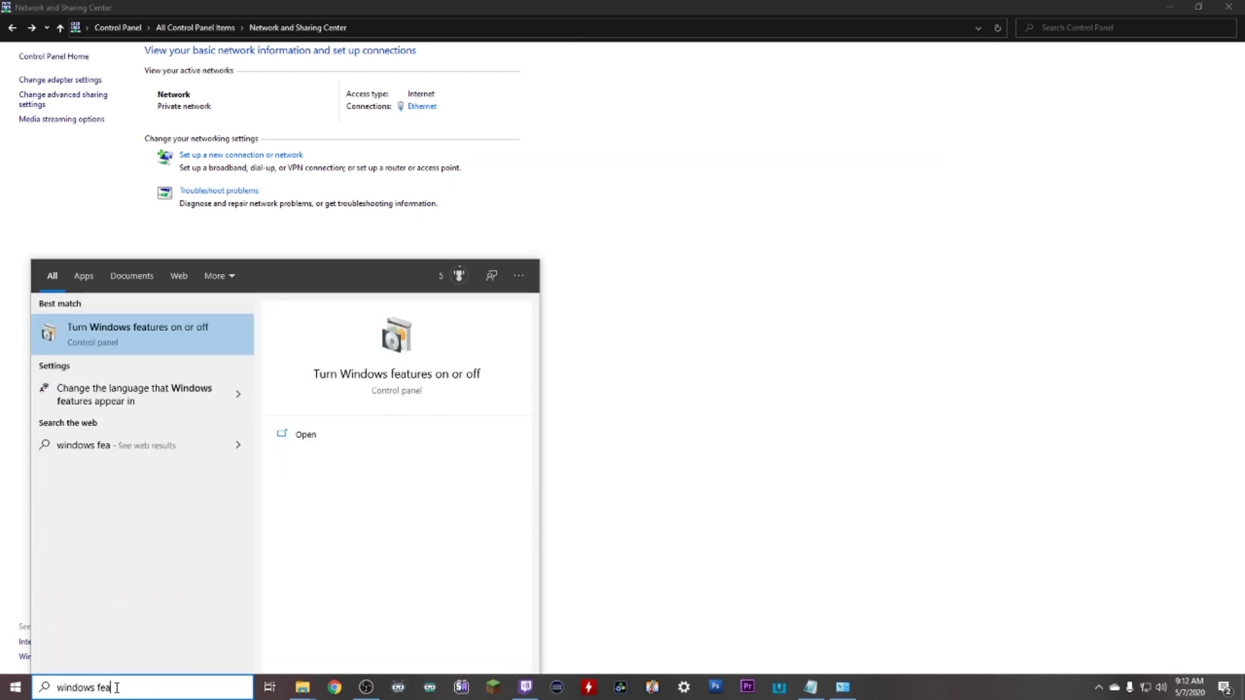
left_click(103, 339)
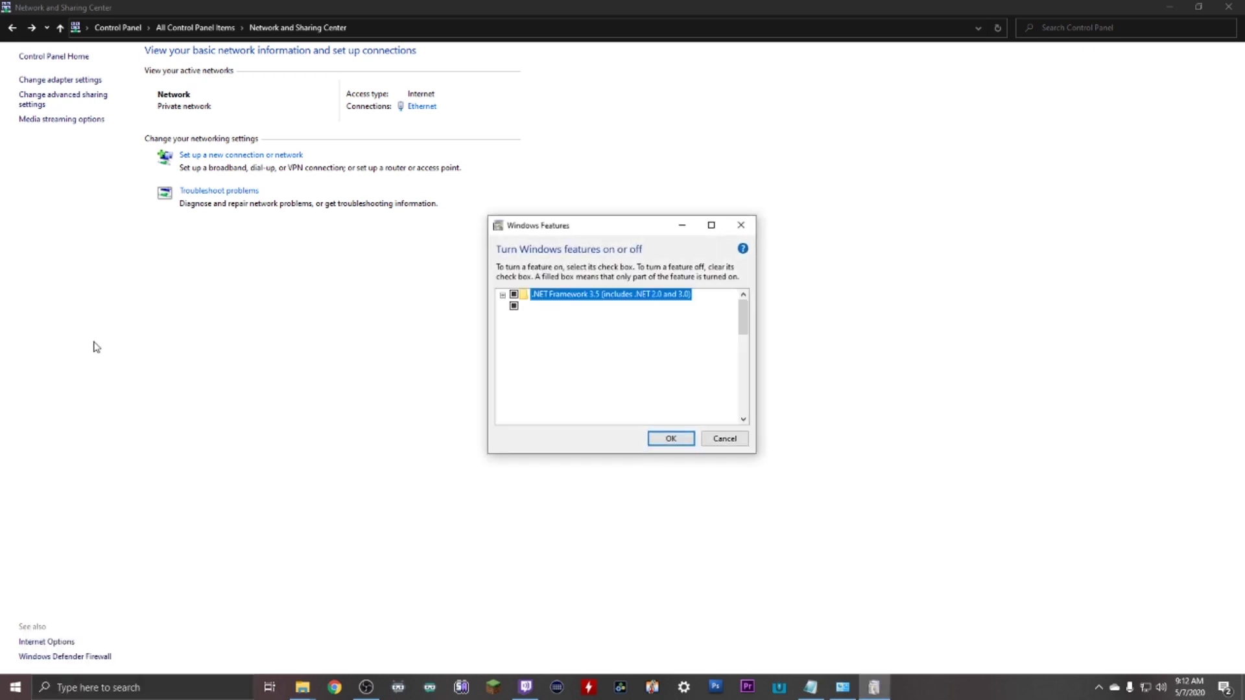
left_click_drag(744, 318, 750, 370)
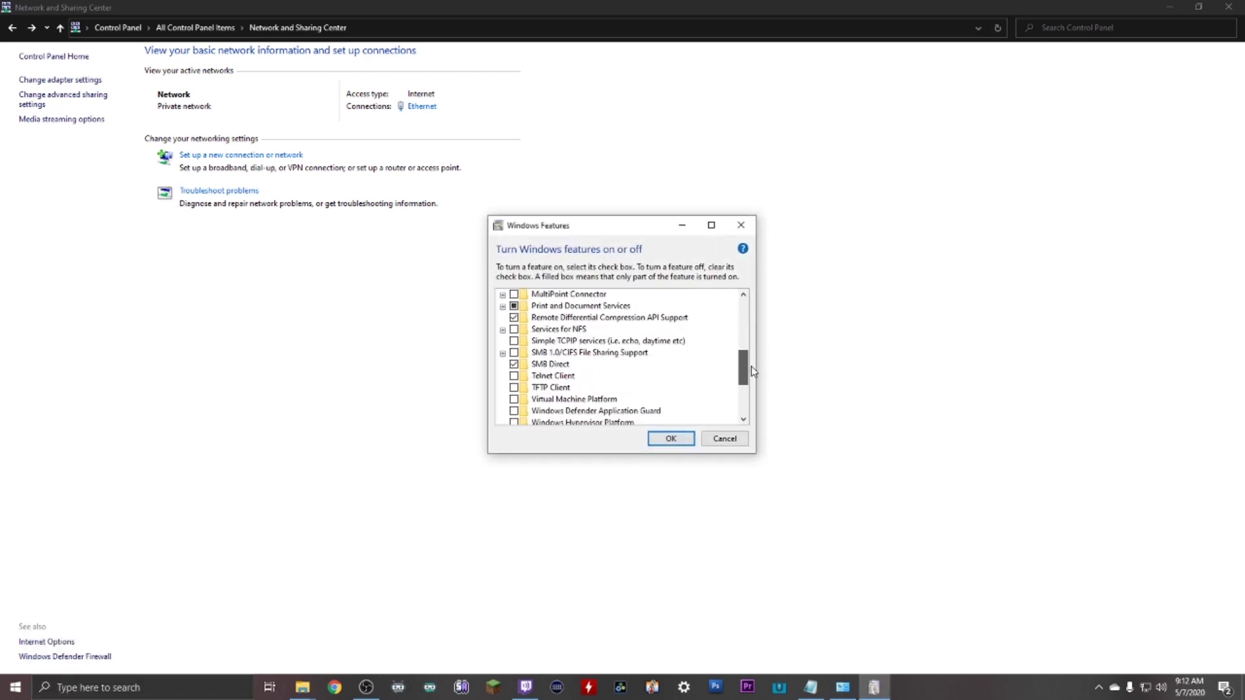
left_click(513, 352)
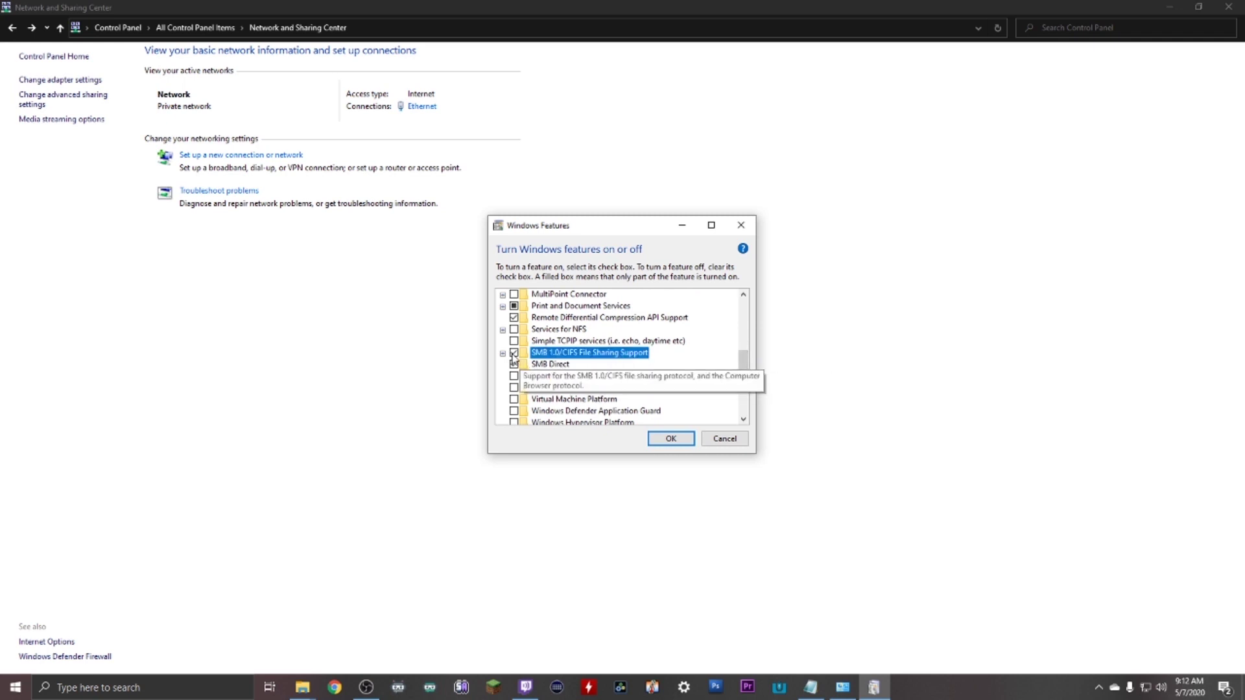
left_click(670, 440)
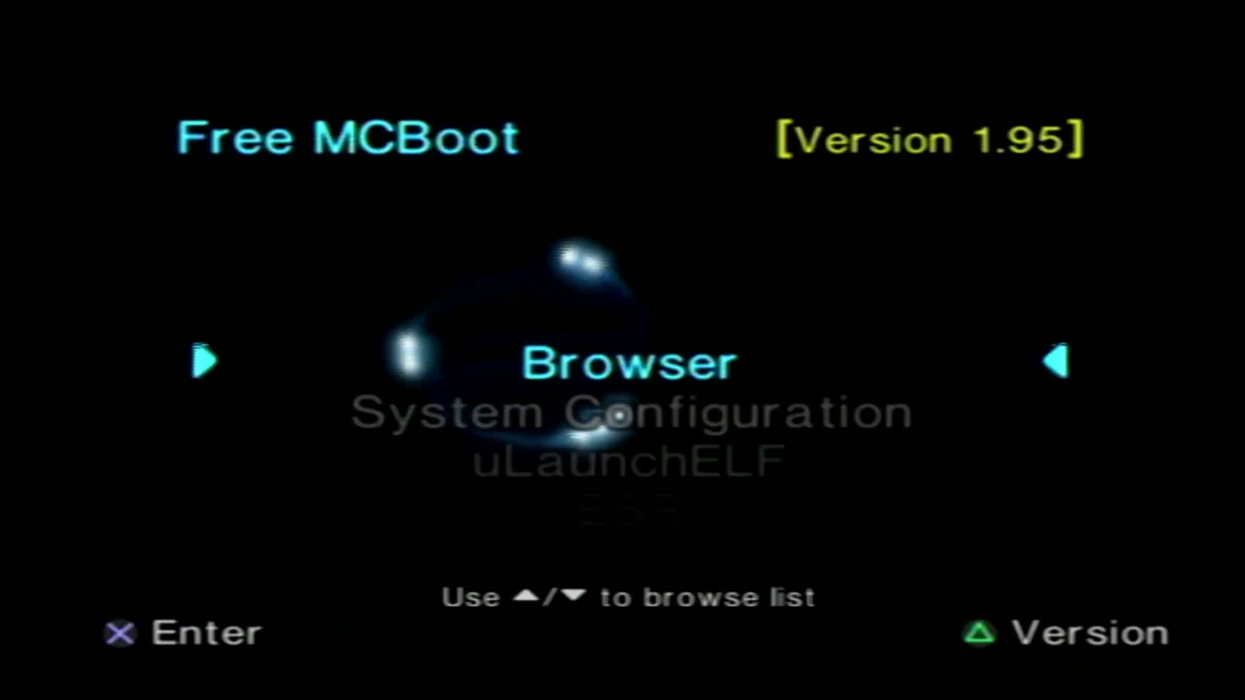
Launch Open PS2 Loader and browse the HDD Games list between bio-outbreak-file1, Bully and GTA SA
key("Down")
key("Down")
key("Down")
key("Down")
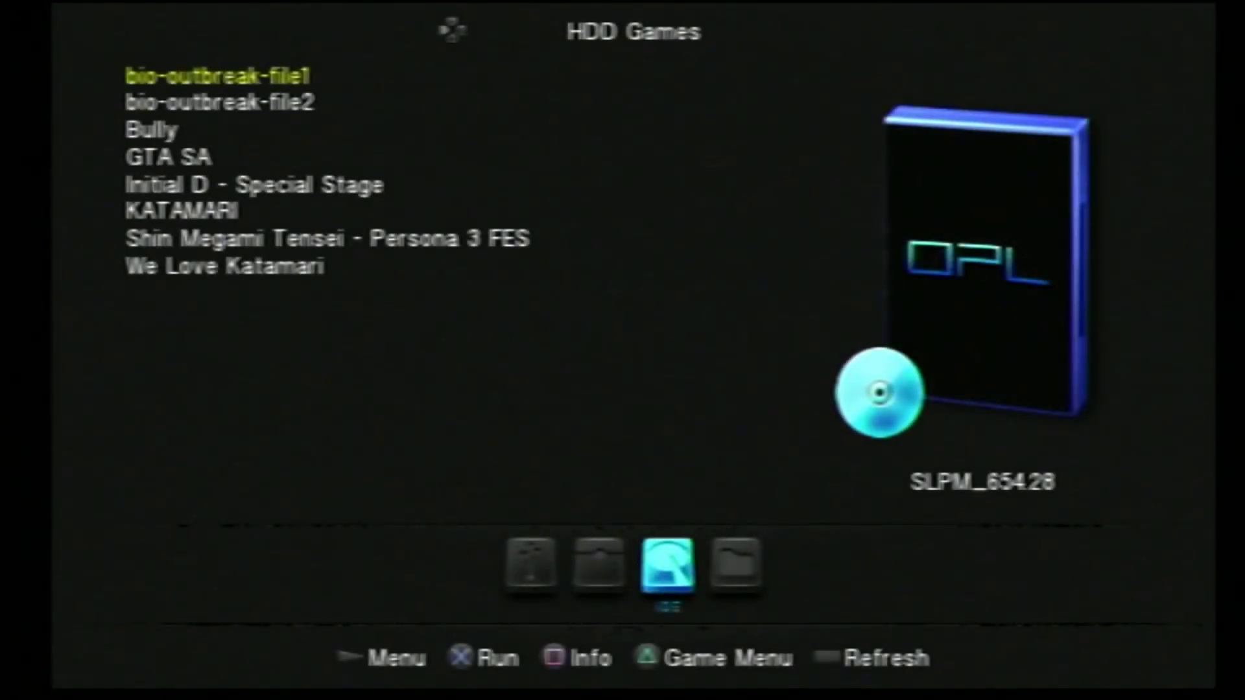
key("Down")
key("Down")
key("Down")
key("Down")
key("Down")
key("Down")
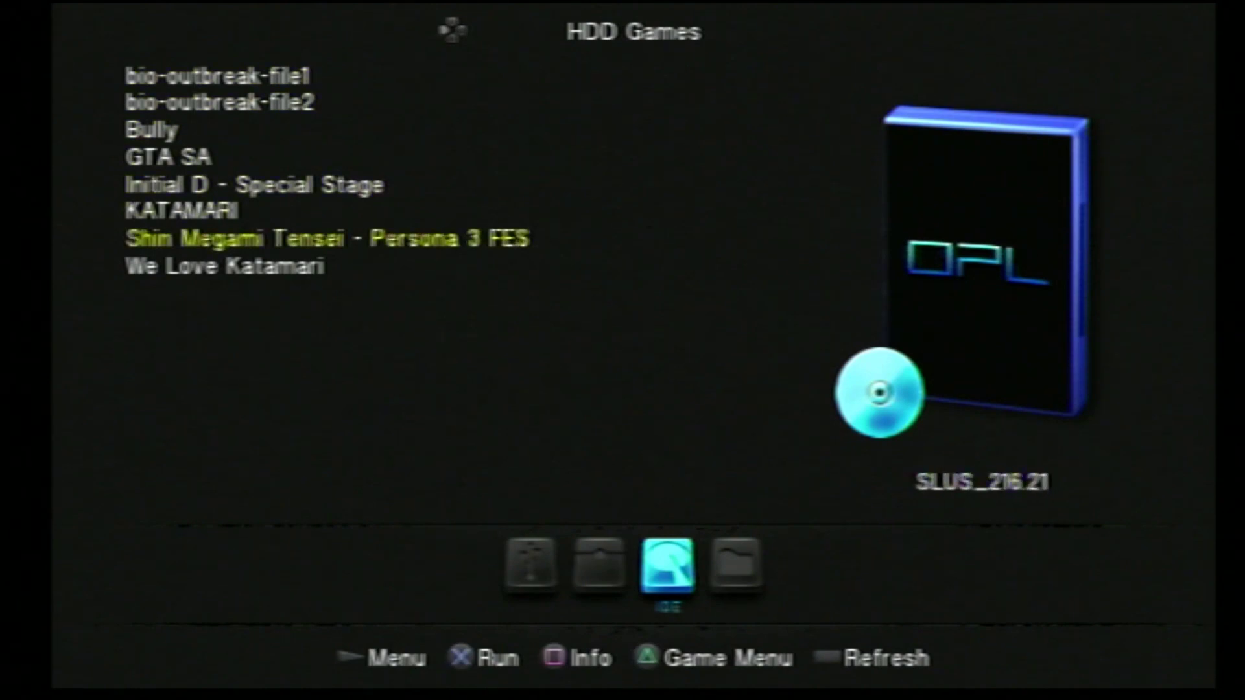
key("Up")
key("Up")
key("Up")
key("Up")
key("Up")
key("Up")
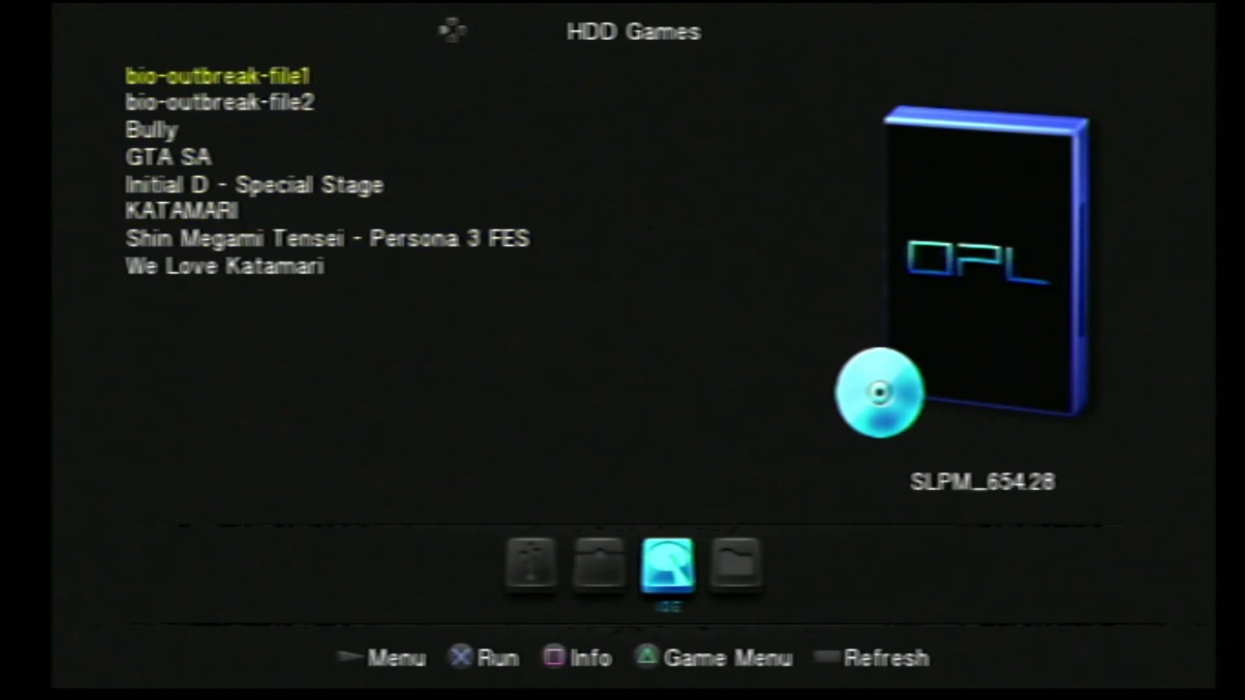
key("Down")
key("Down")
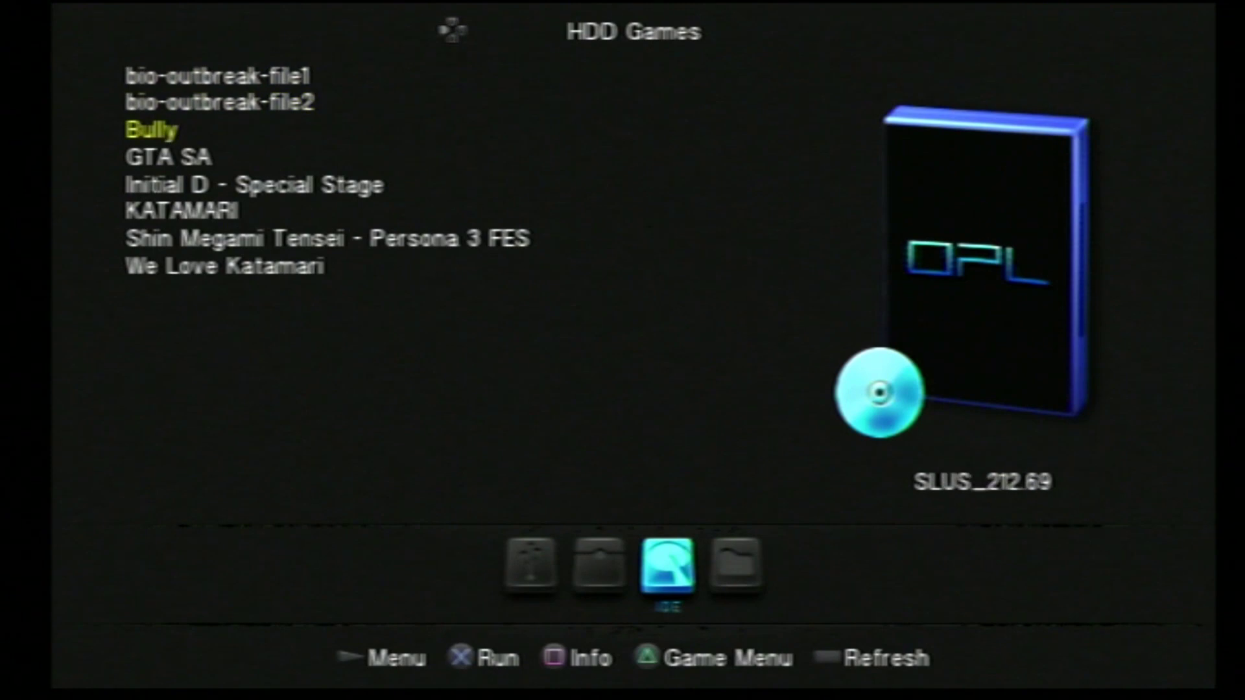
key("Down")
key("Down")
key("Down")
key("Up")
key("Up")
key("Up")
key("Up")
key("Up")
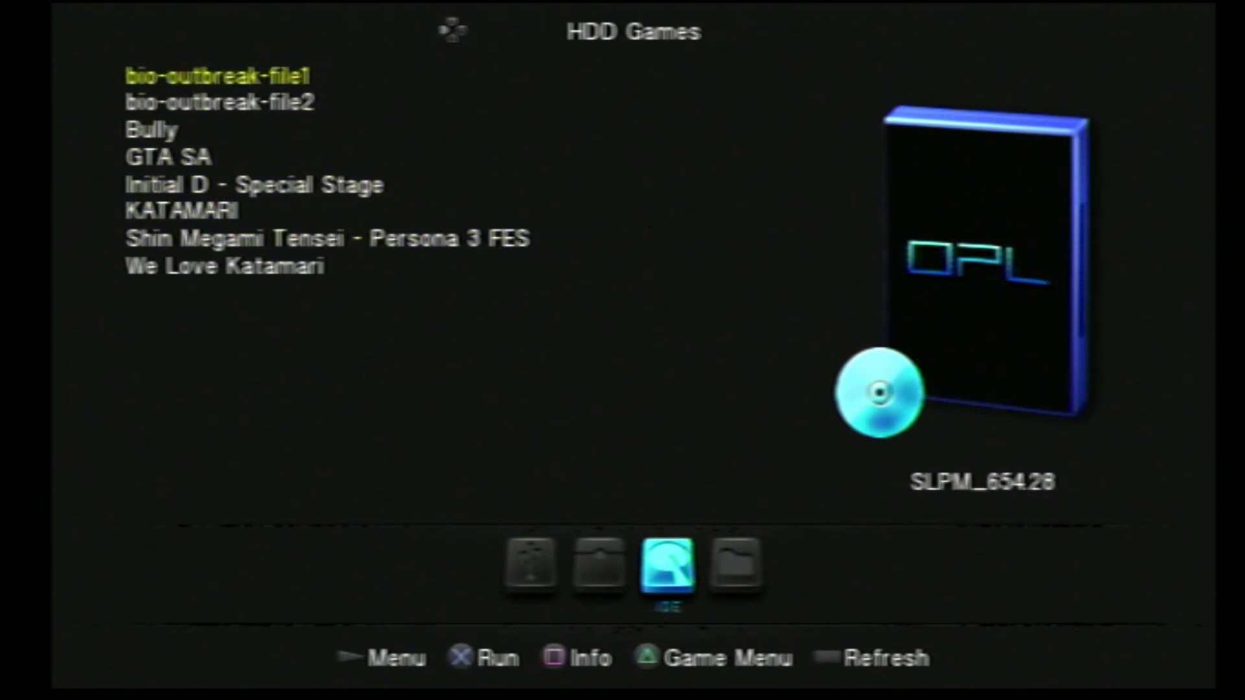
key("Down")
key("Down")
key("Down")
key("Down")
key("Down")
key("Down")
key("Up")
key("Up")
key("Up")
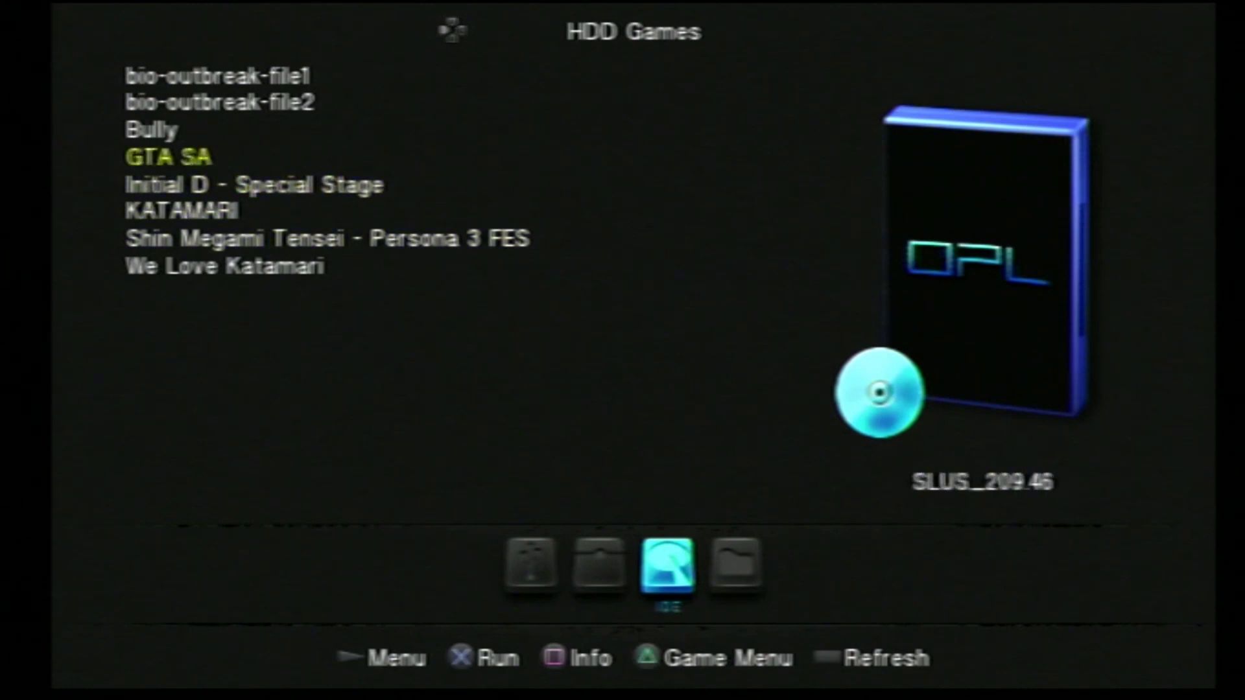
key("Up")
key("Up")
key("Up")
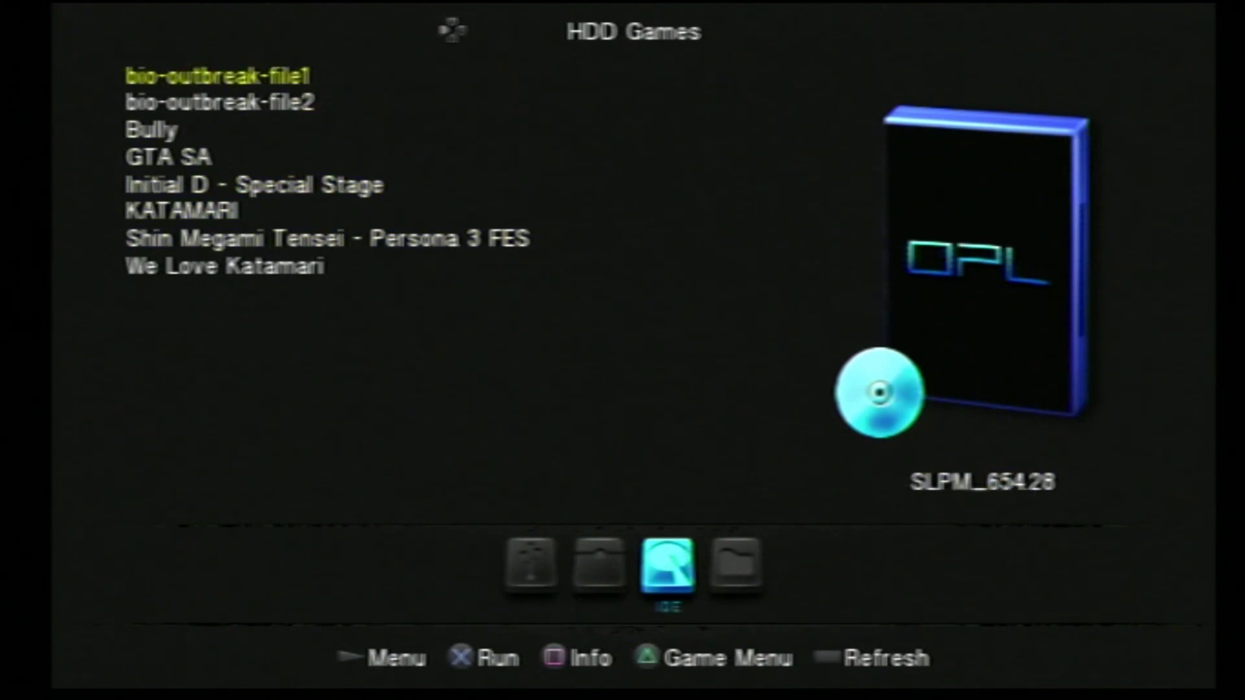
key("Down")
key("Down")
key("Down")
key("Down")
key("Down")
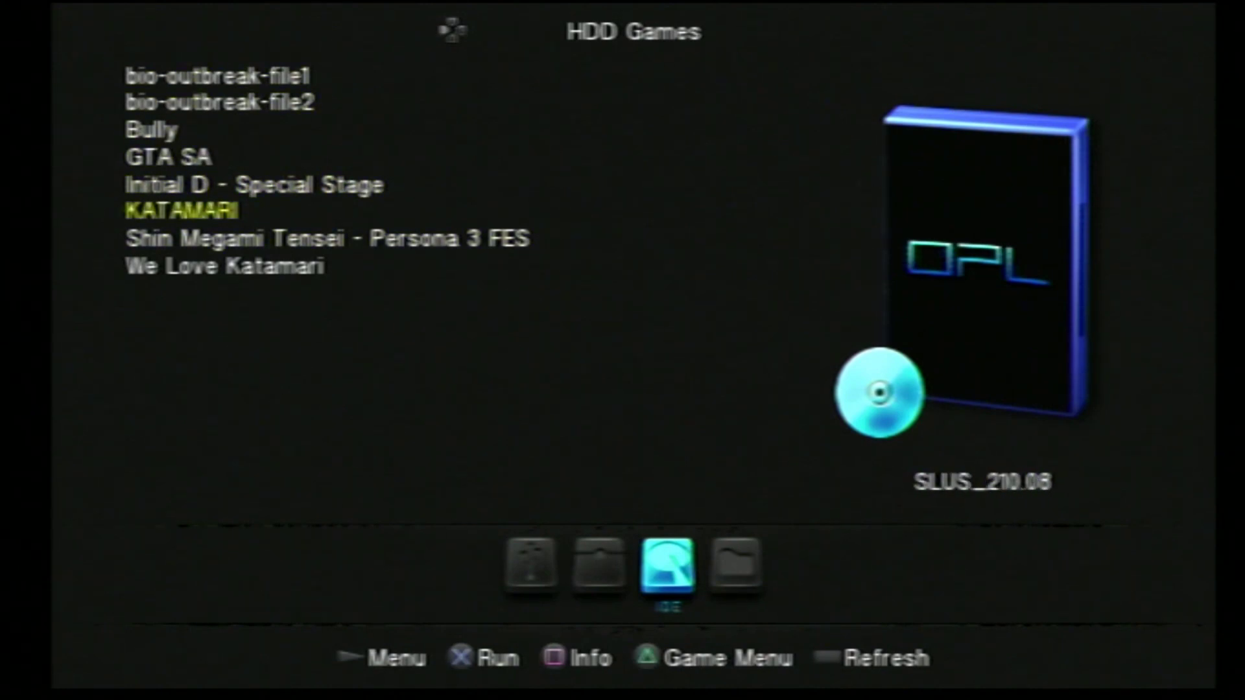
key("Up")
key("Up")
key("Up")
key("Up")
key("Up")
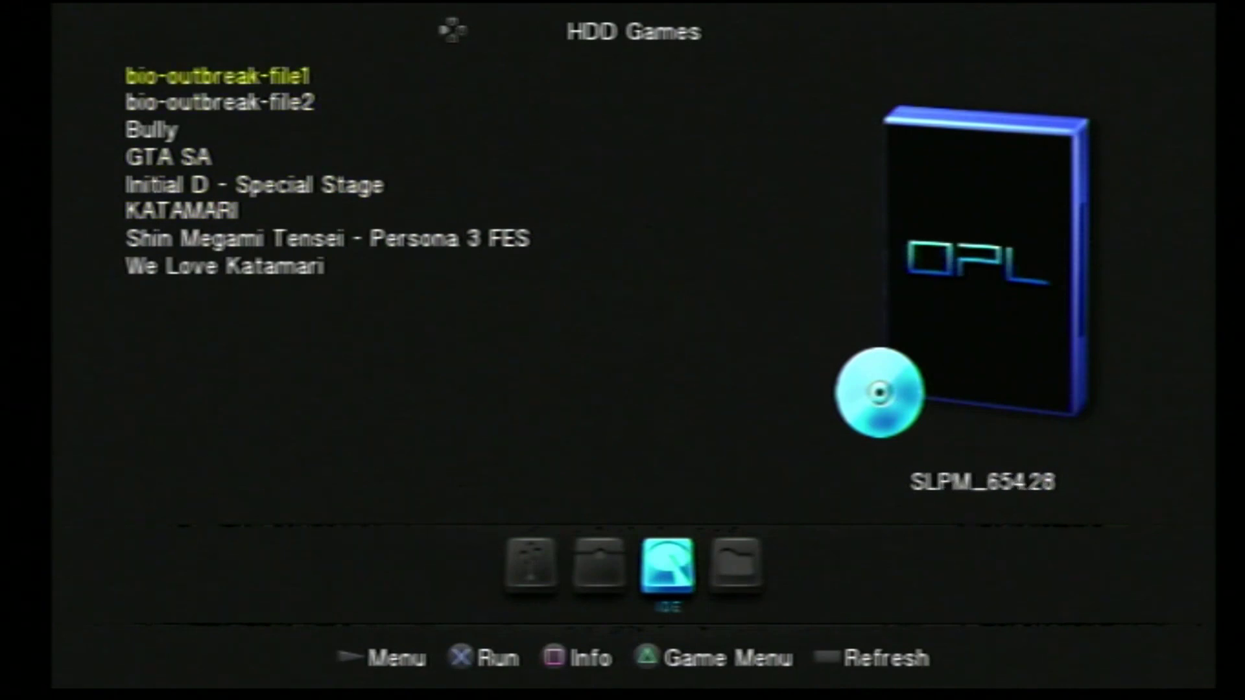
Keep browsing through GTA SA, Initial D - Special Stage and Bully, then open the loader's menu
key("Down")
key("Down")
key("Down")
key("Down")
key("Down")
key("Down")
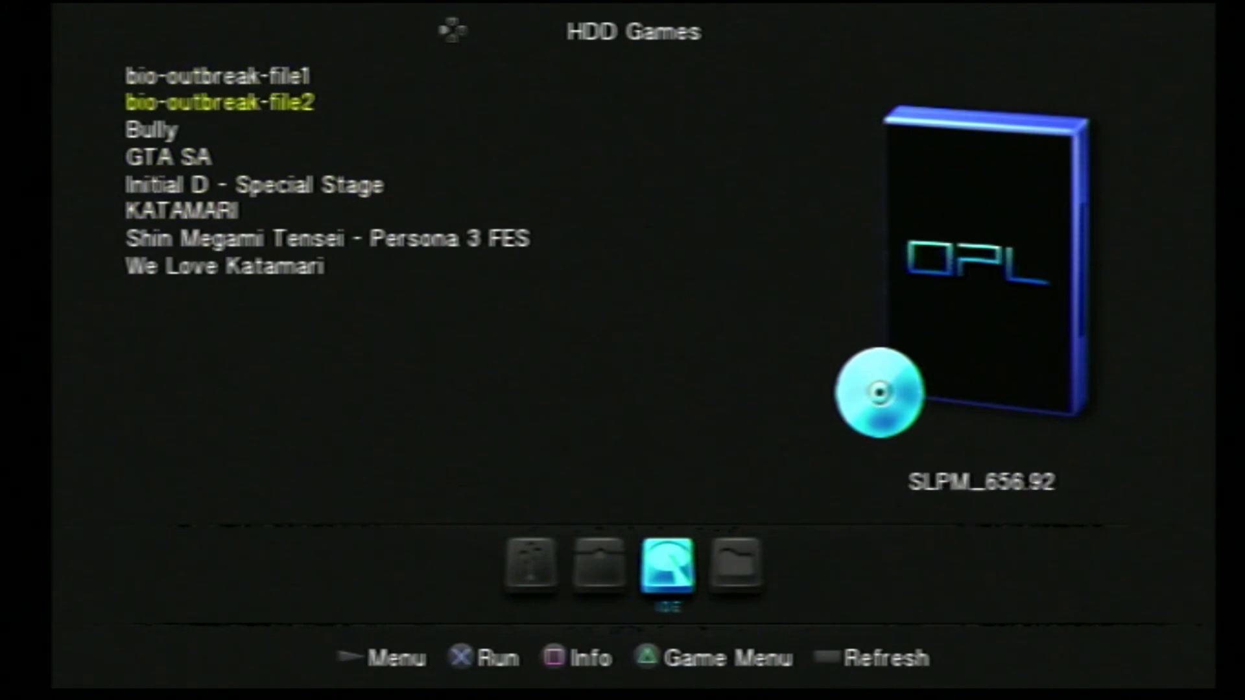
key("Up")
key("Up")
key("Up")
key("Up")
key("Up")
key("Up")
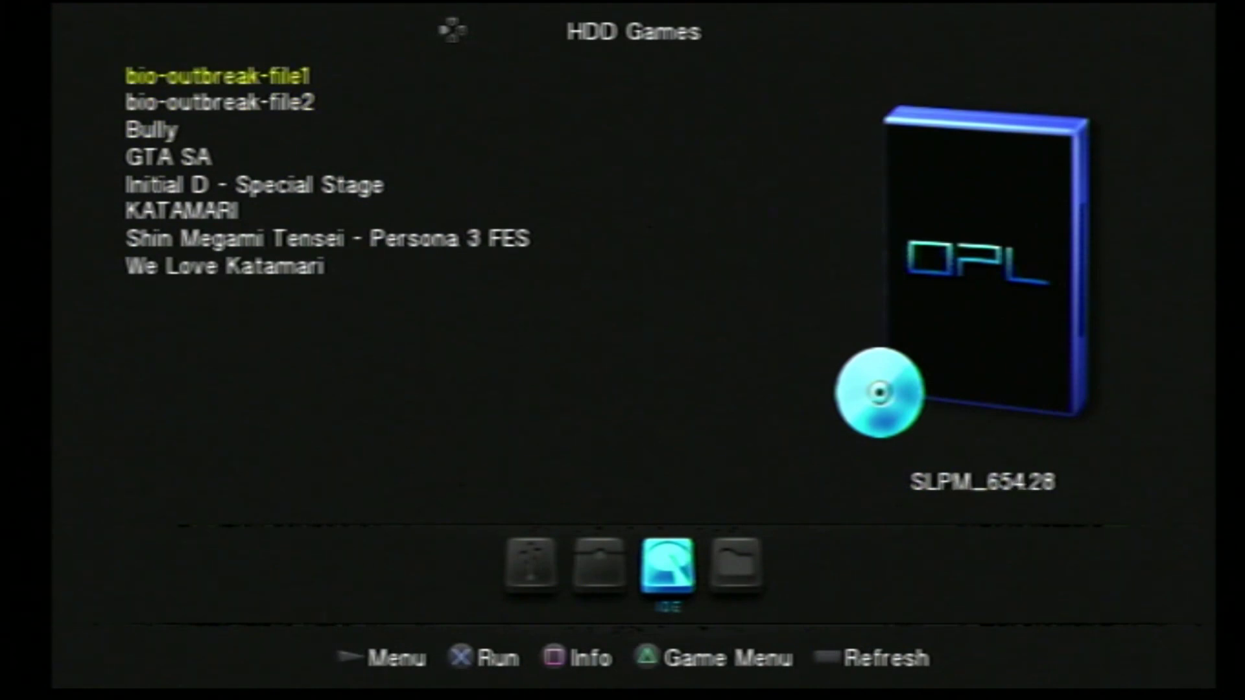
key("Down")
key("Down")
key("Down")
key("Down")
key("Down")
key("Up")
key("Down")
key("Down")
key("Down")
key("Down")
key("Down")
key("Down")
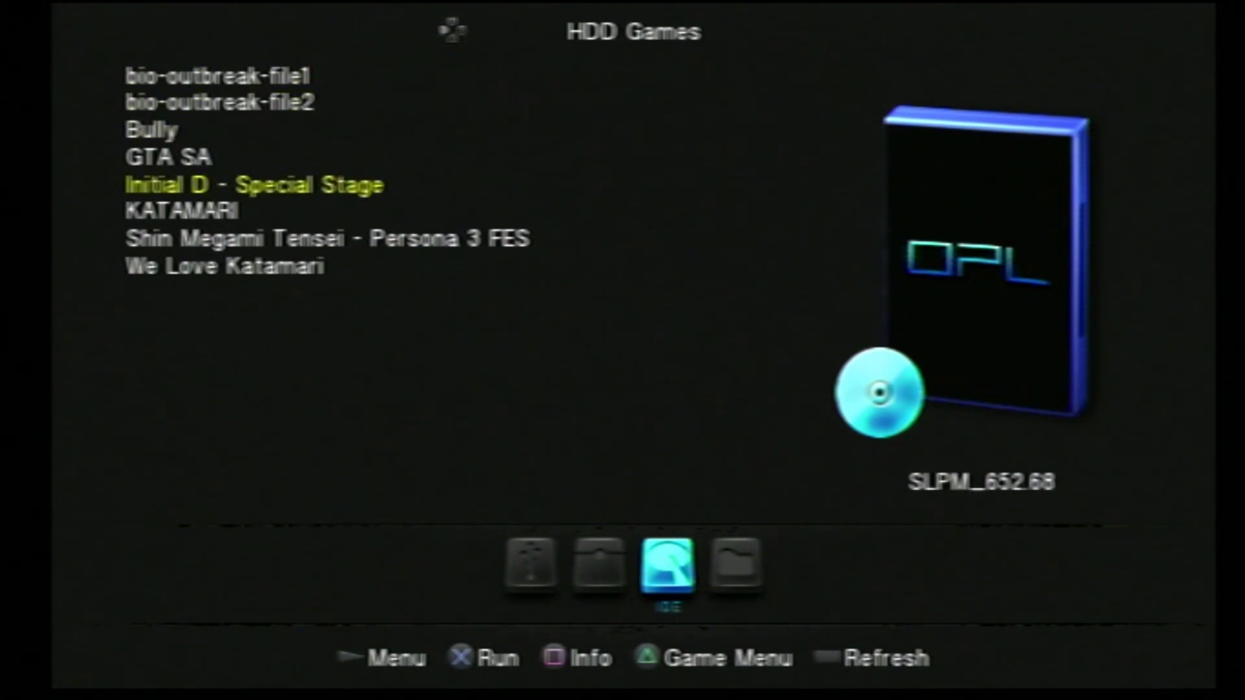
key("Up")
key("Up")
key("Up")
key("Up")
key("Up")
key("Up")
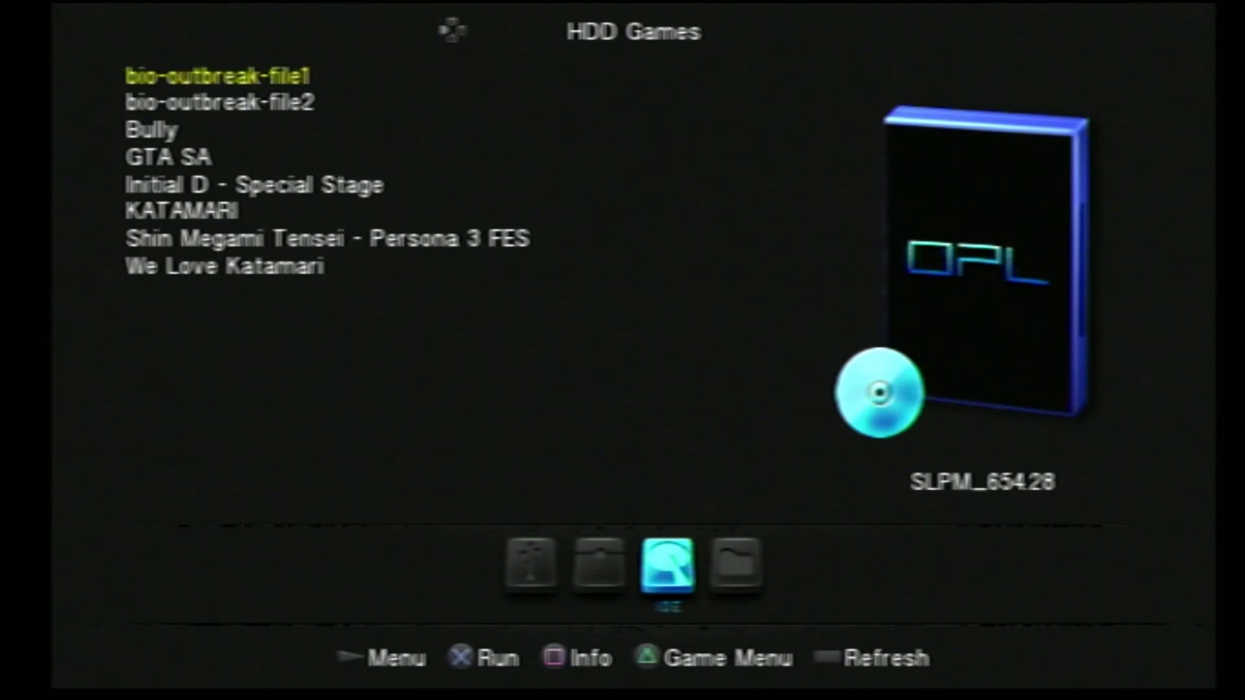
key("Down")
key("Down")
key("Down")
key("Down")
key("Down")
key("Up")
key("Up")
key("Up")
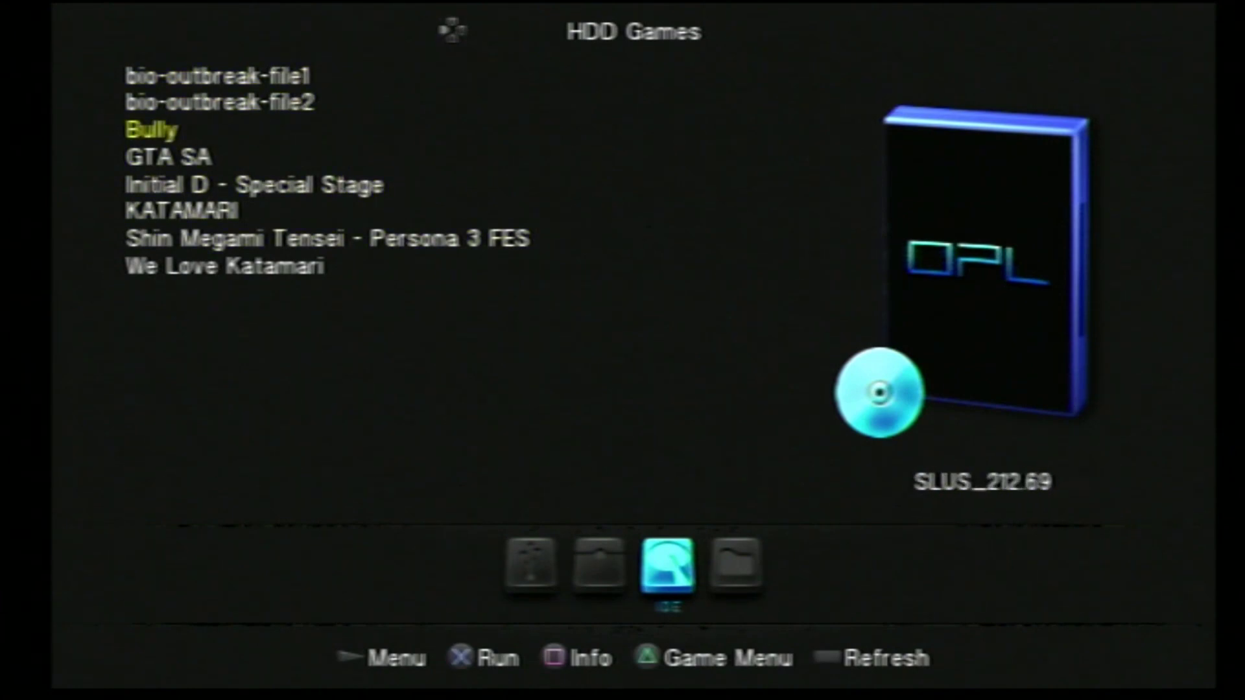
key("Up")
key("Up")
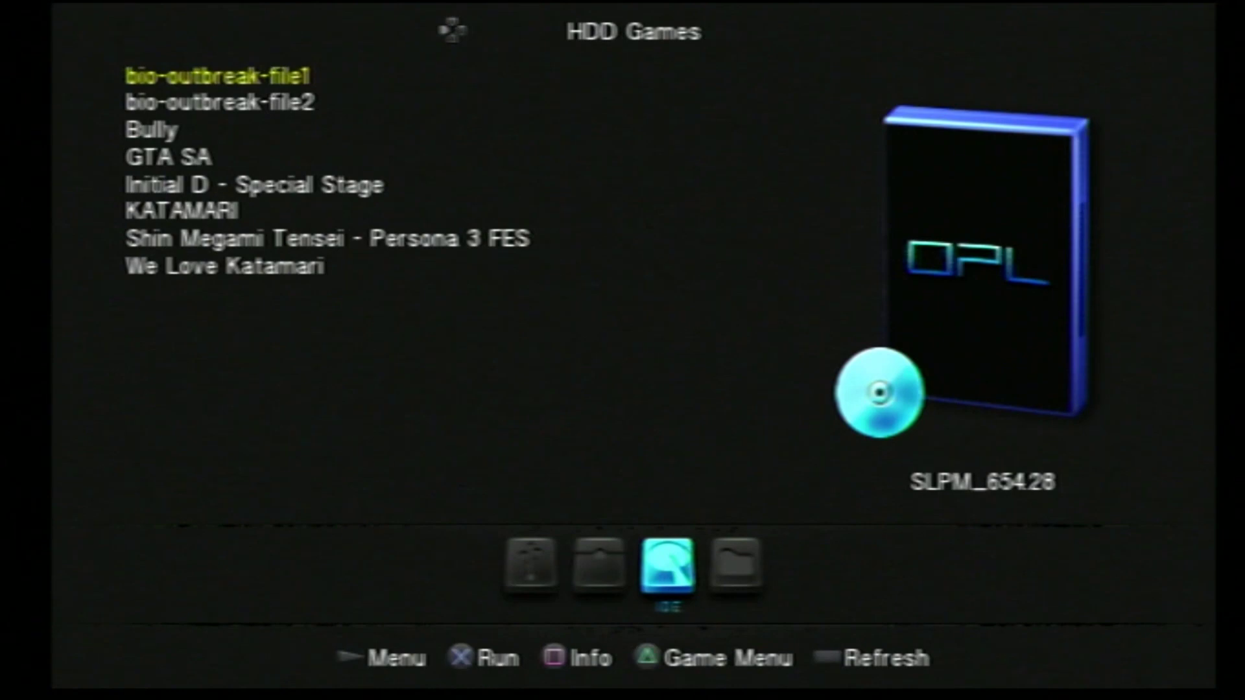
key("Down")
key("Down")
key("Down")
key("Down")
key("Down")
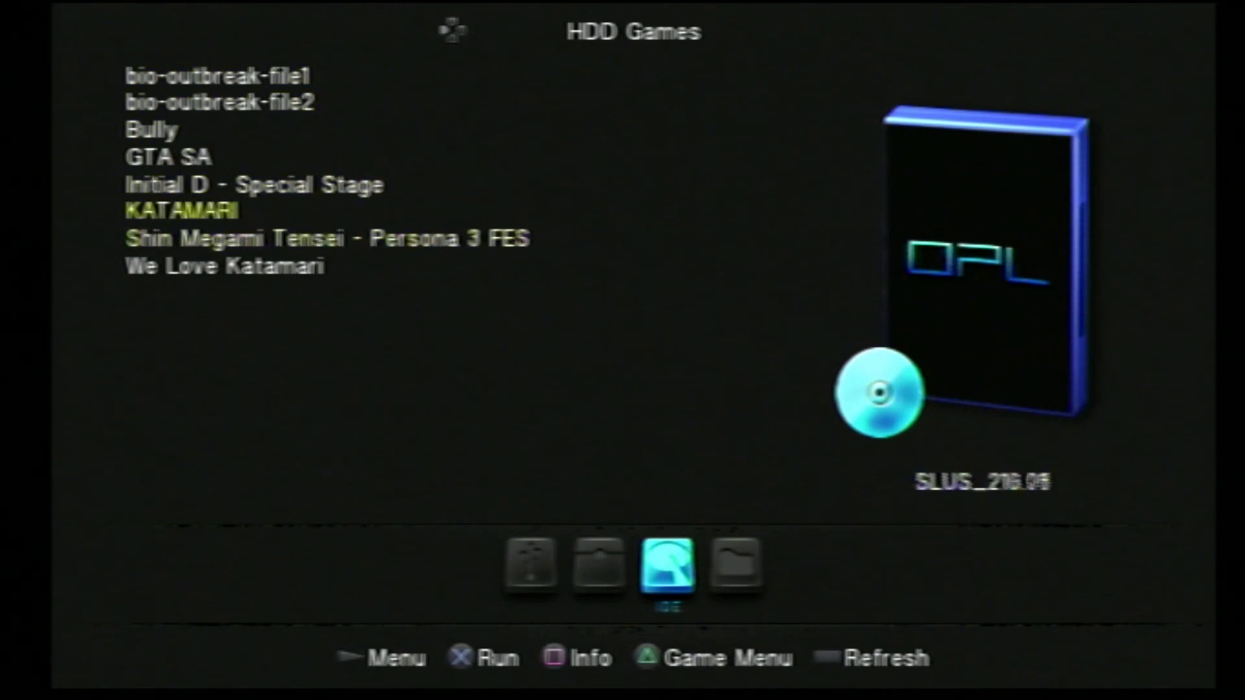
key("Up")
key("Up")
key("Up")
key("Up")
key("Up")
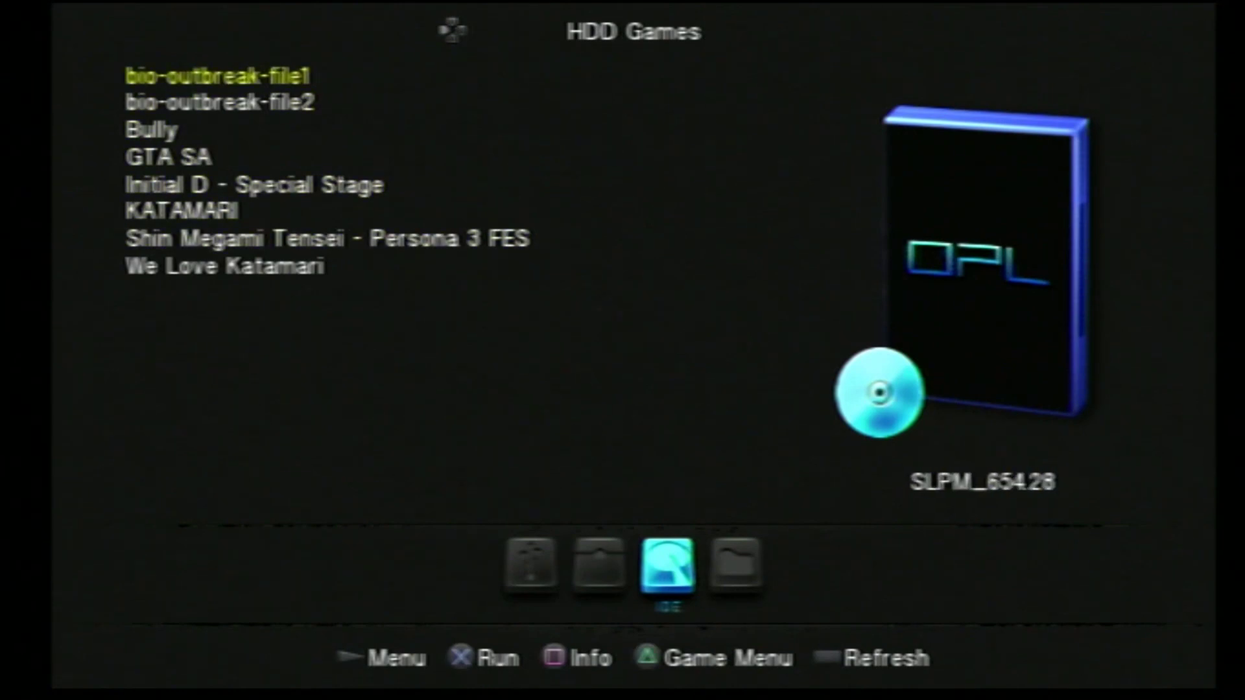
key("Escape")
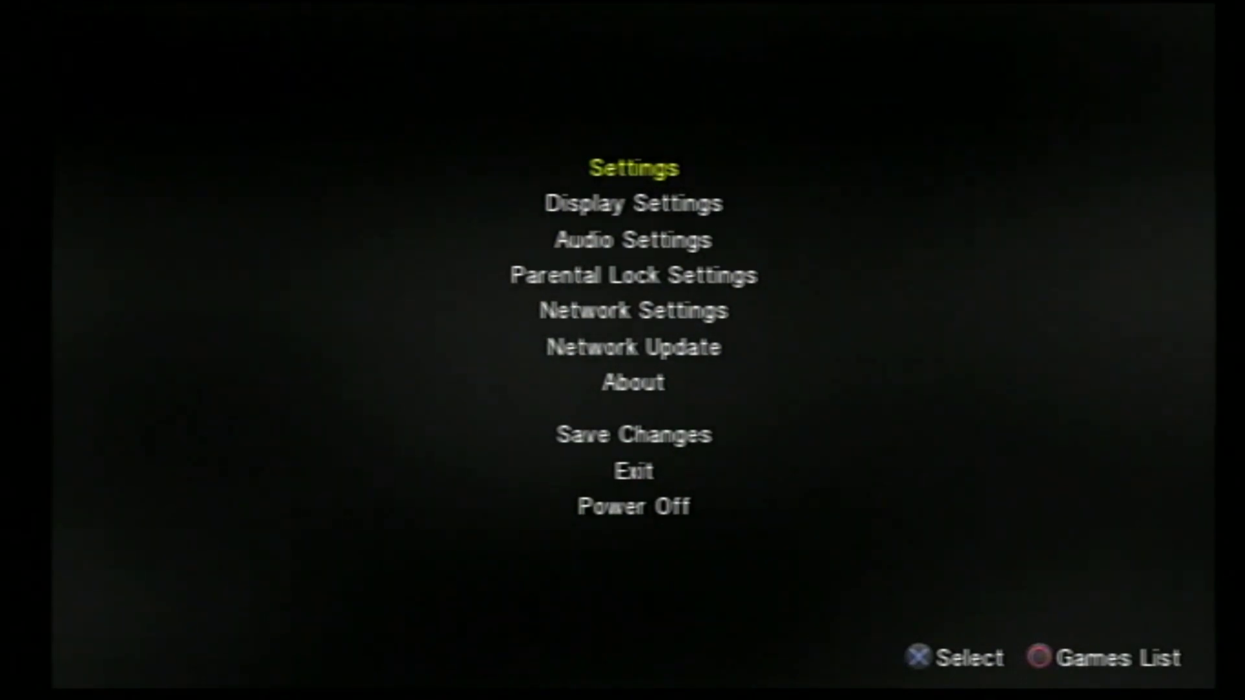
In the general Settings page, leave ETH Device Start Mode set to Auto
key("Return")
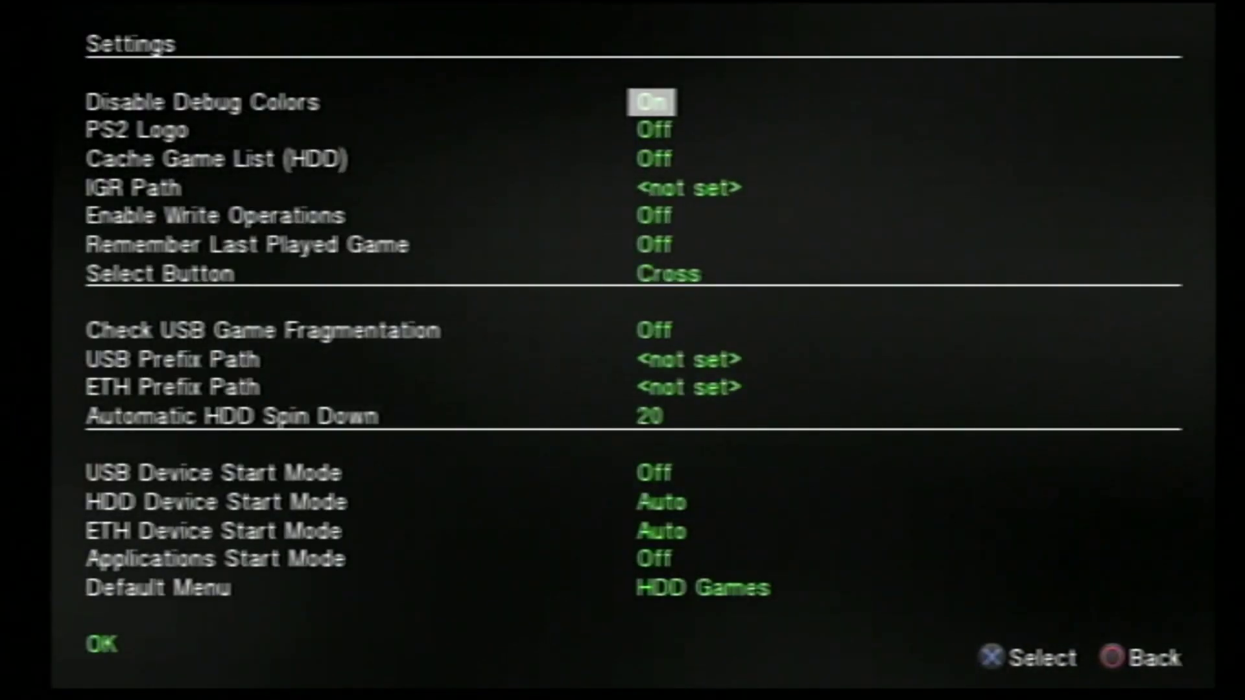
key("Down")
key("Down")
key("Down")
key("Down")
key("Down")
key("Down")
key("Down")
key("Down")
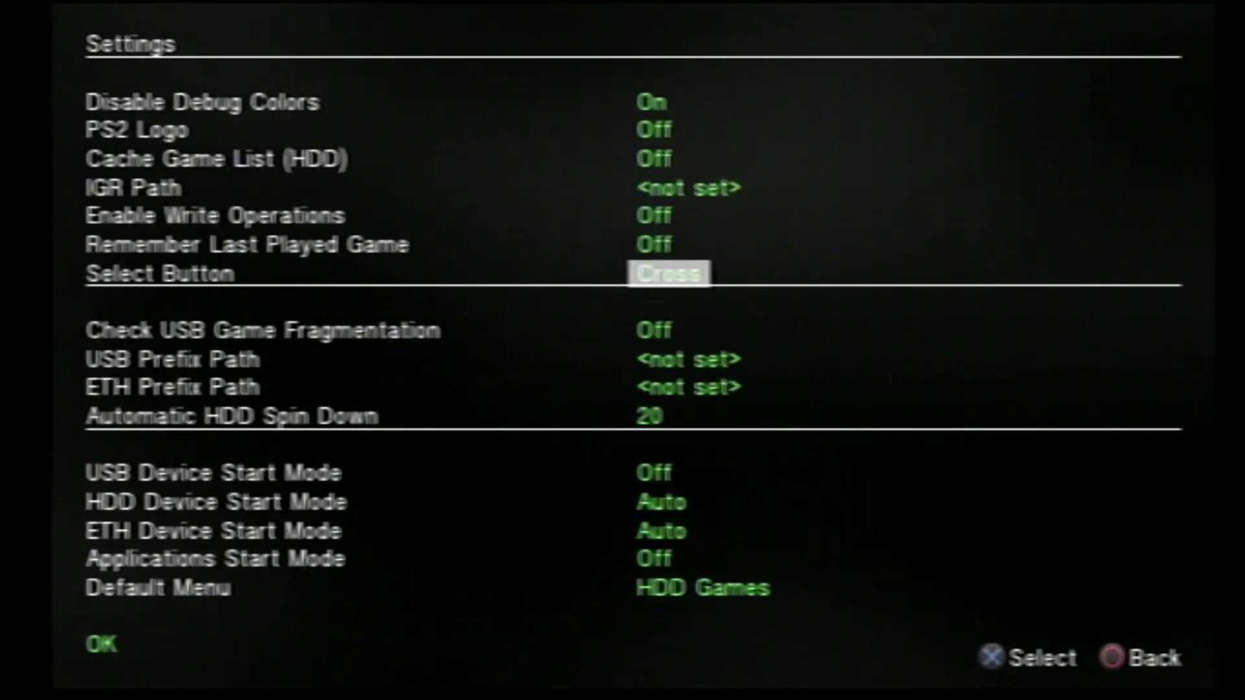
key("Down")
key("Down")
key("Down")
key("Down")
key("Down")
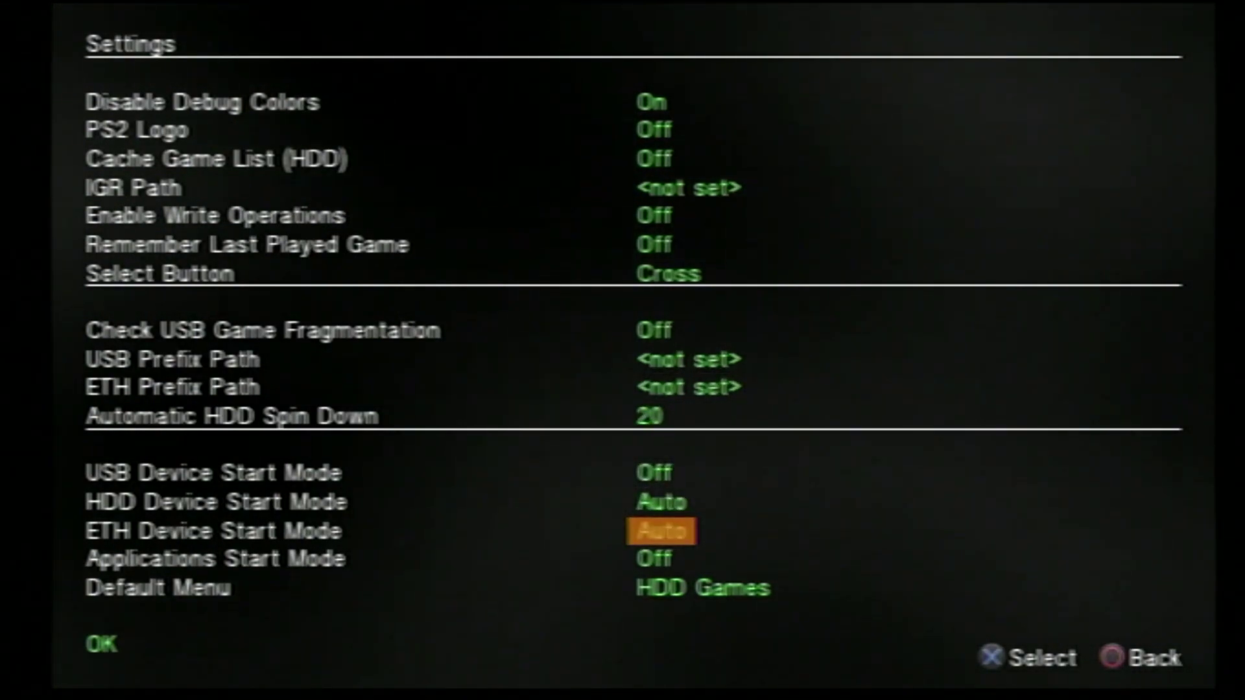
key("Return")
key("Return")
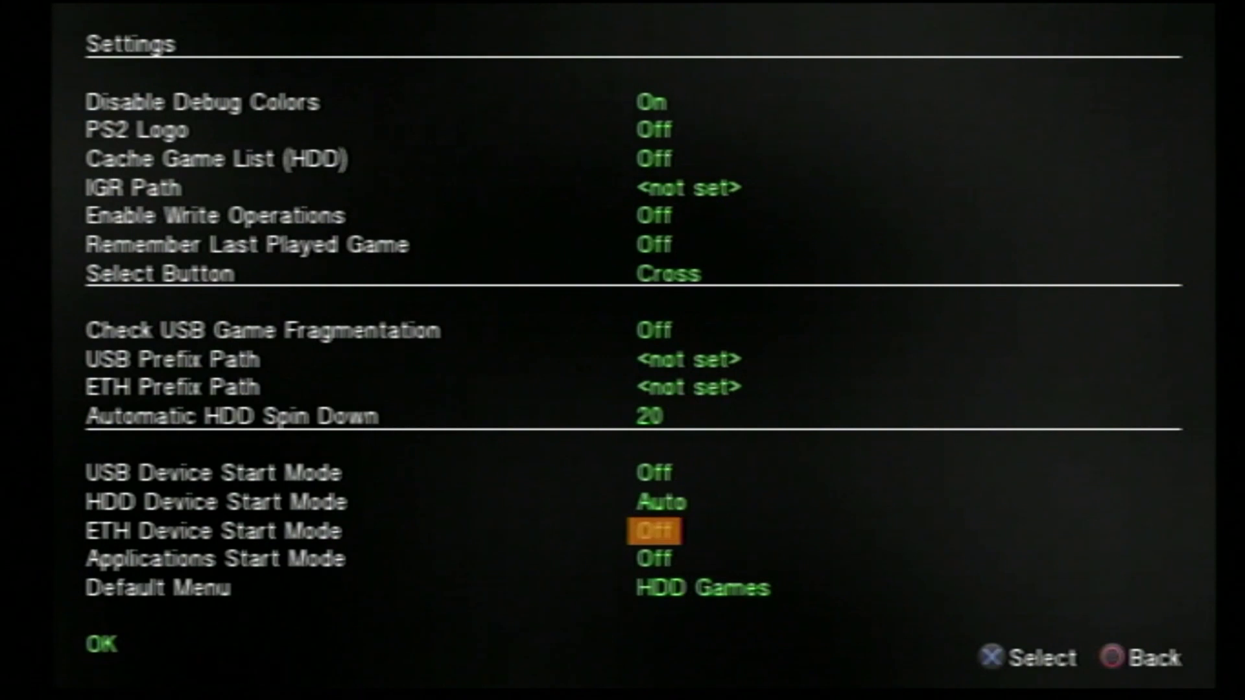
key("Return")
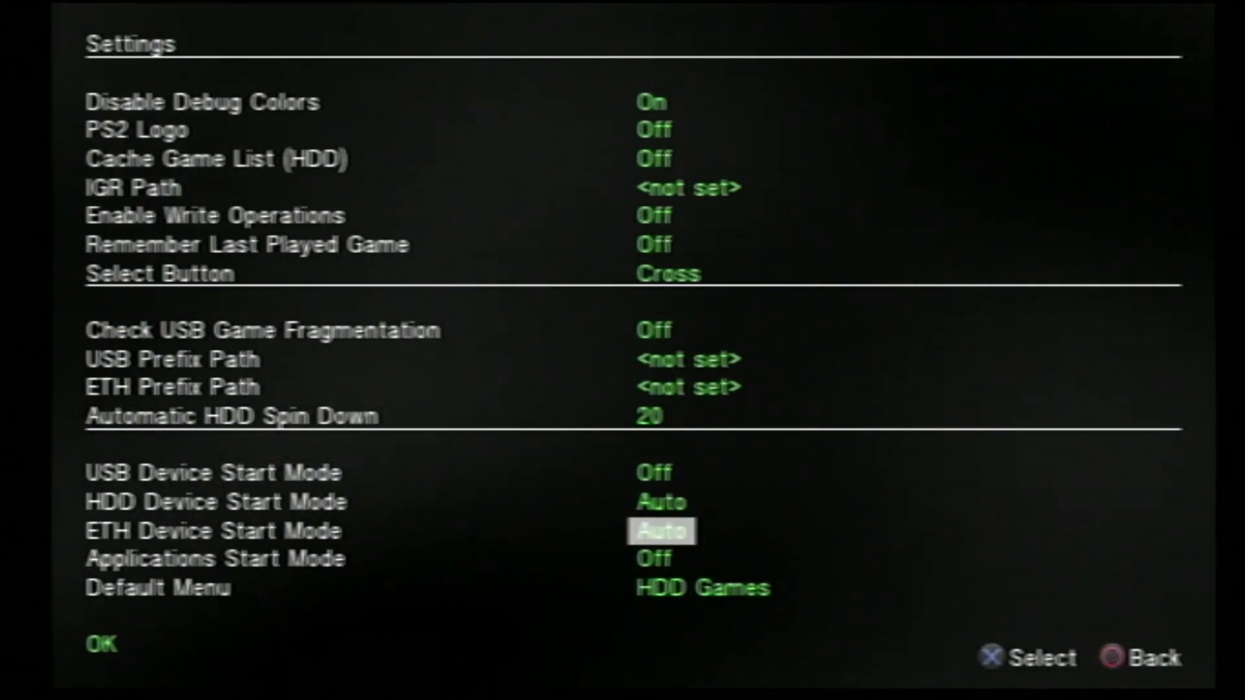
key("Down")
key("Down")
key("Down")
key("Return")
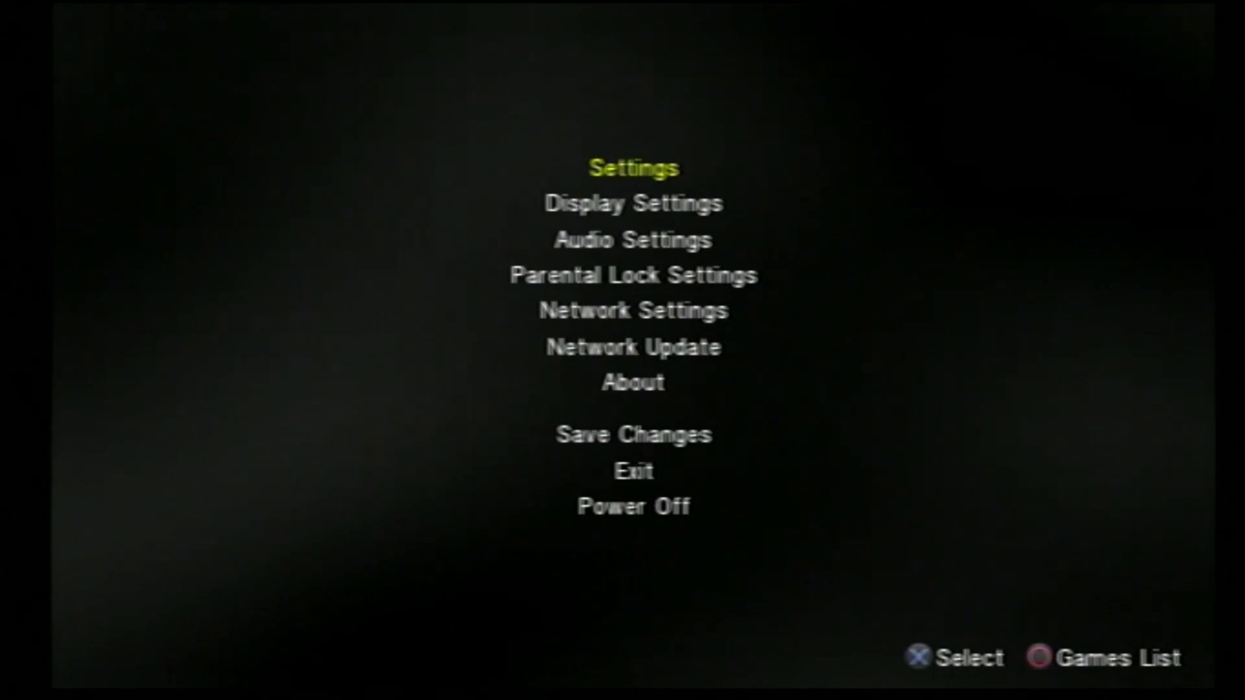
Open the Network Settings page from the settings list
key("Down")
key("Down")
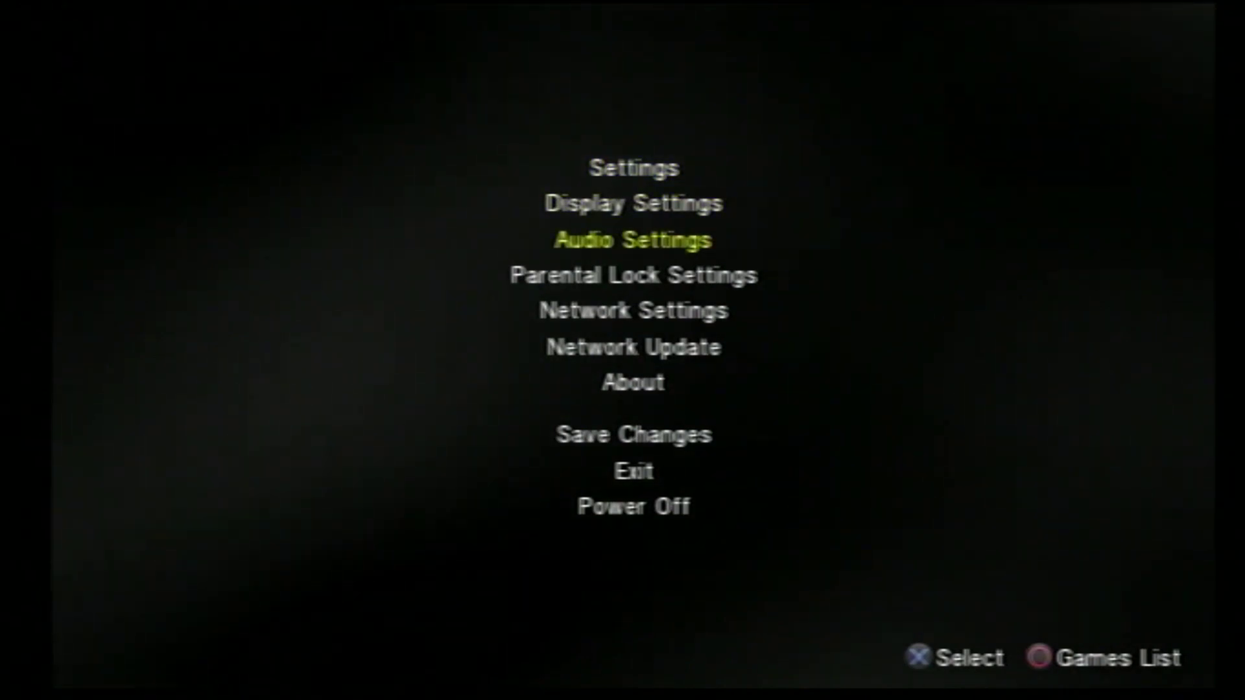
key("Down")
key("Down")
key("Return")
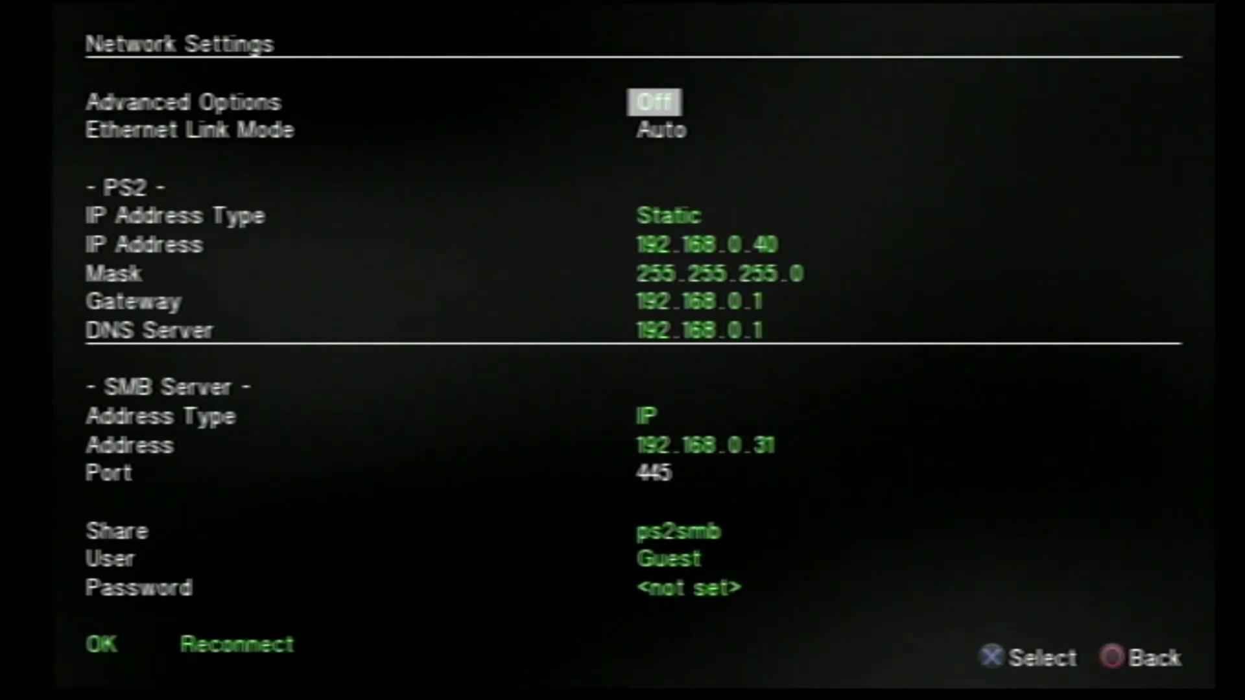
key("Down")
key("Return")
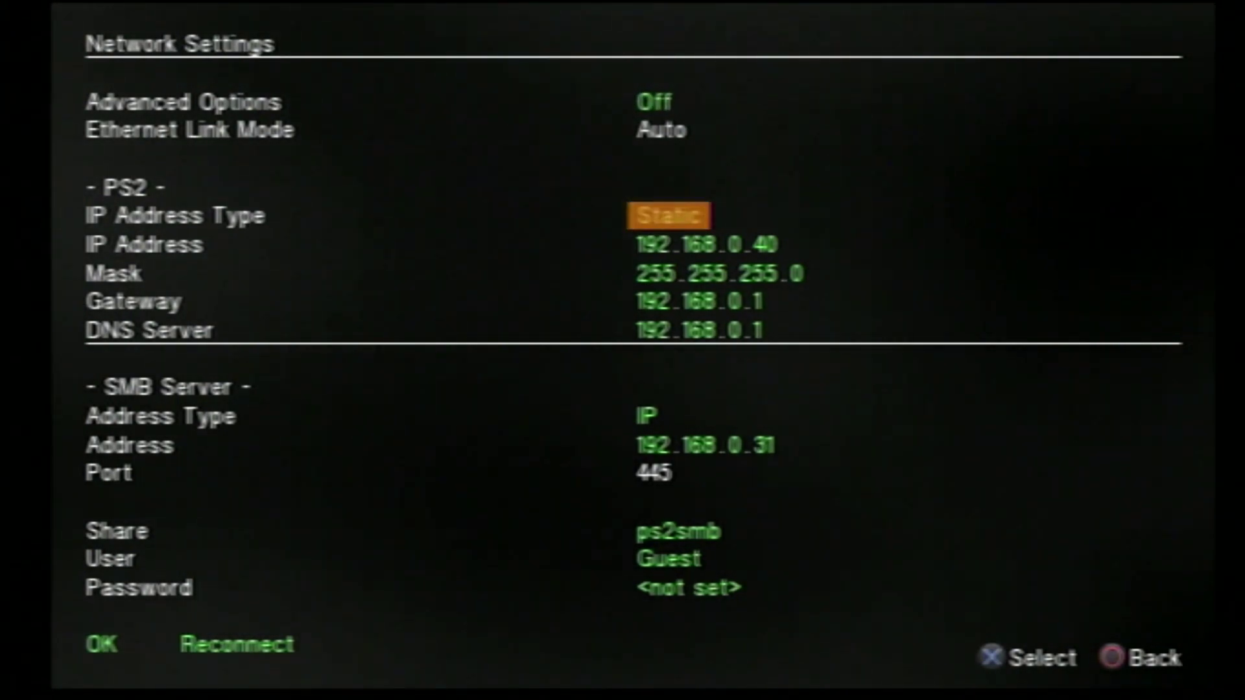
key("Return")
key("Down")
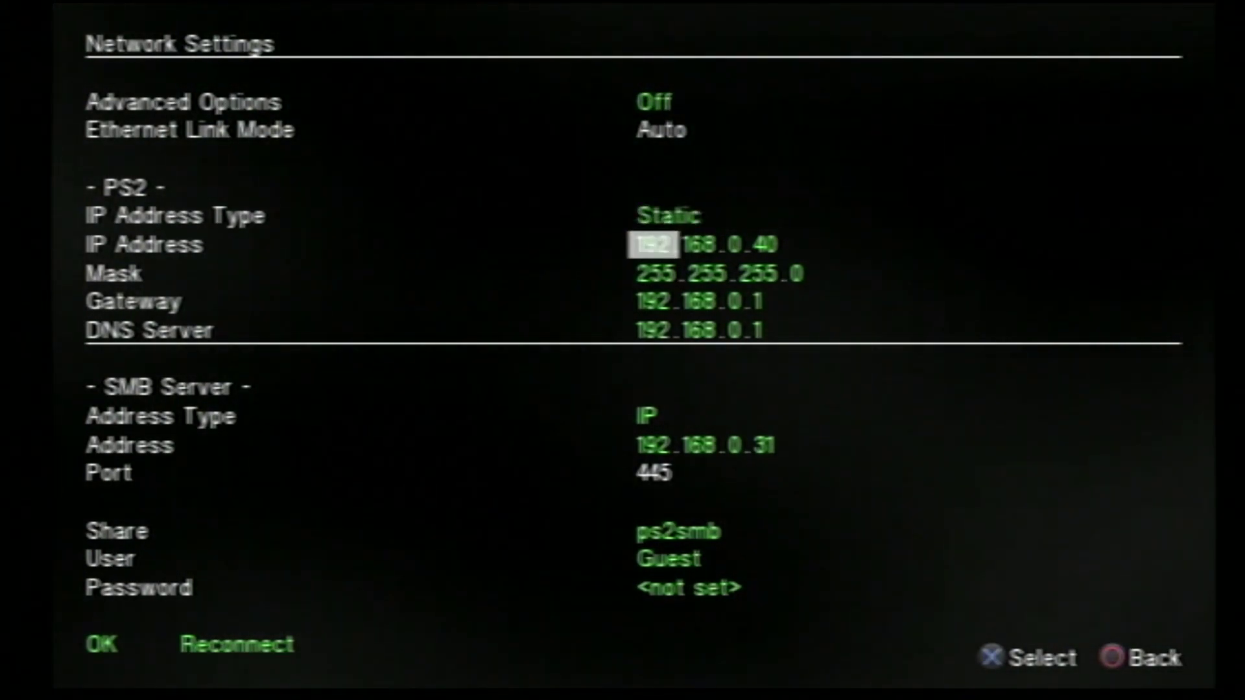
key("Right")
key("Right")
key("Right")
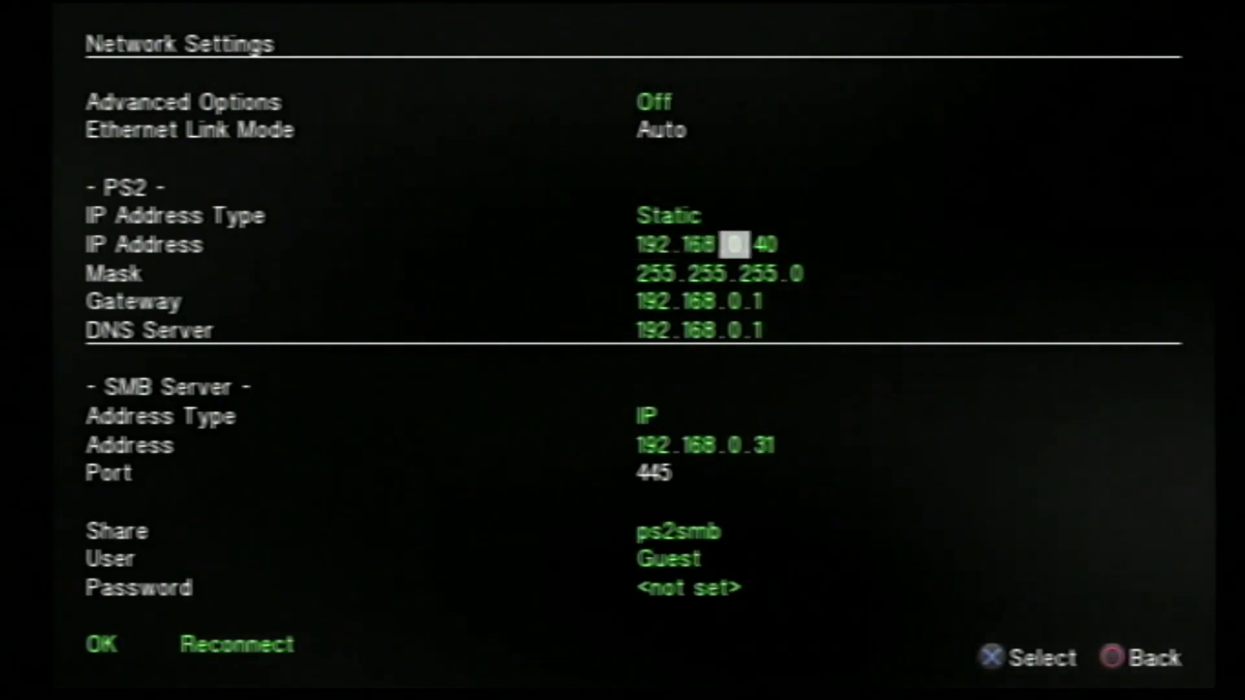
key("Down")
key("Down")
key("Up")
key("Up")
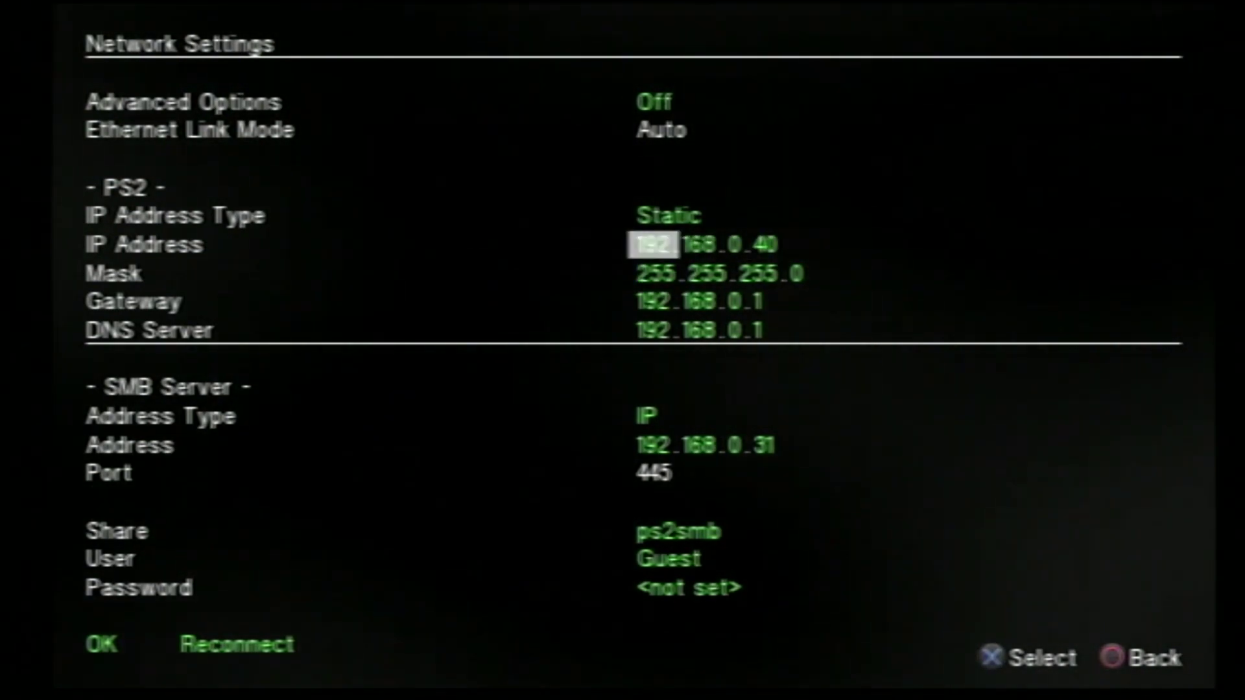
key("Right")
key("Right")
key("Right")
key("Down")
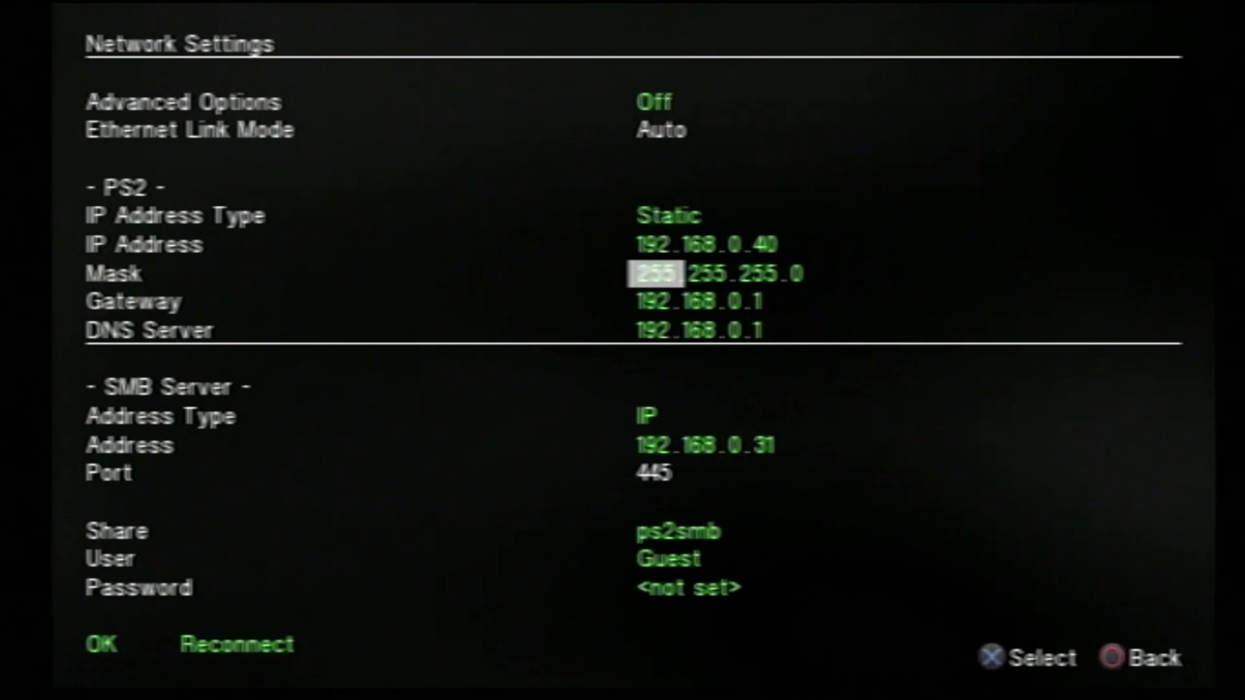
key("Up")
key("Right")
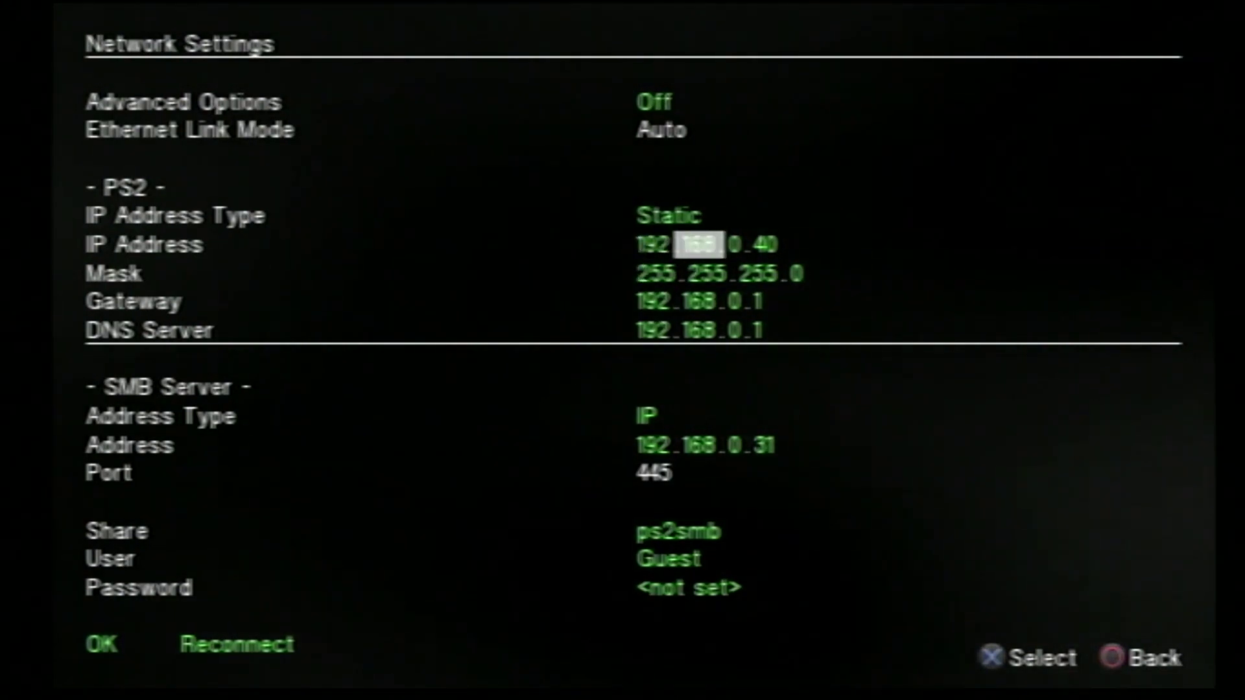
key("Right")
key("Right")
key("Right")
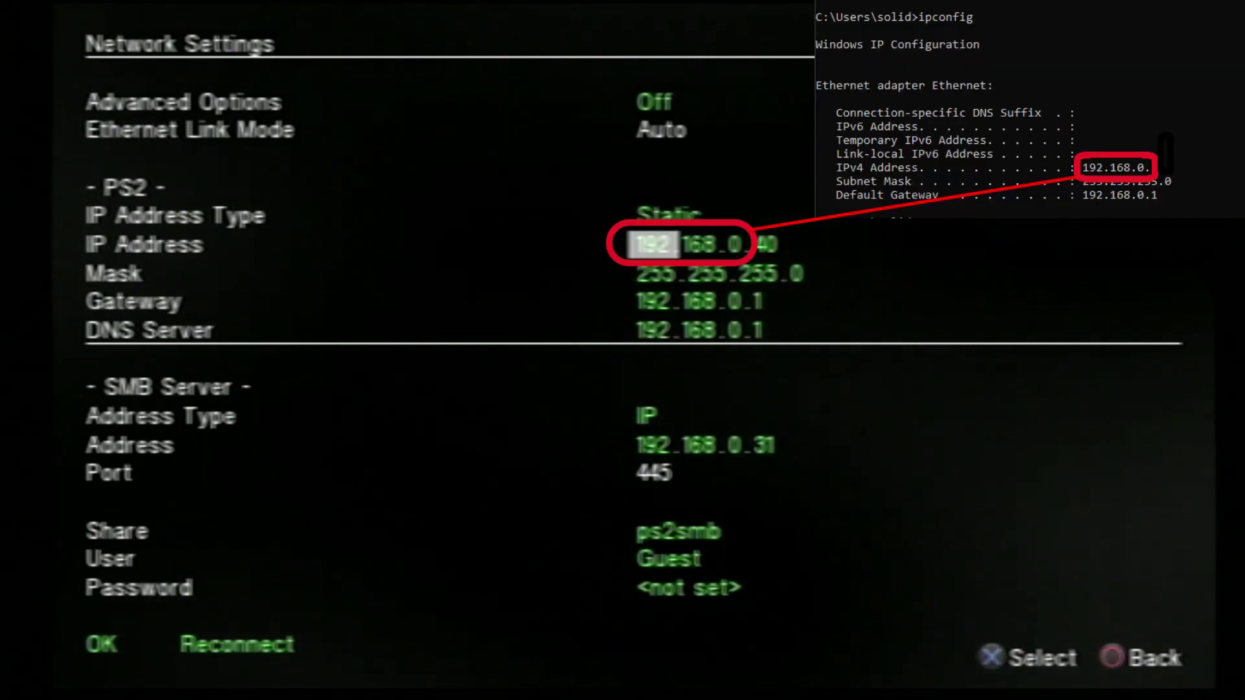
key("Right")
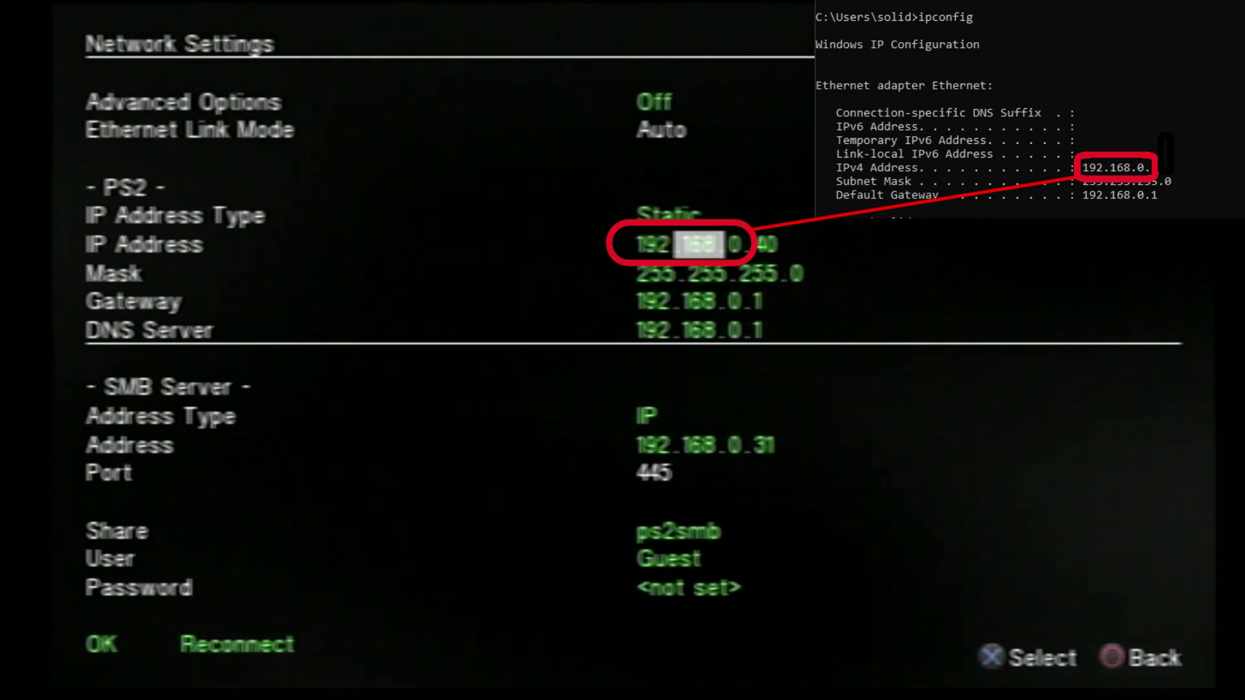
key("Right")
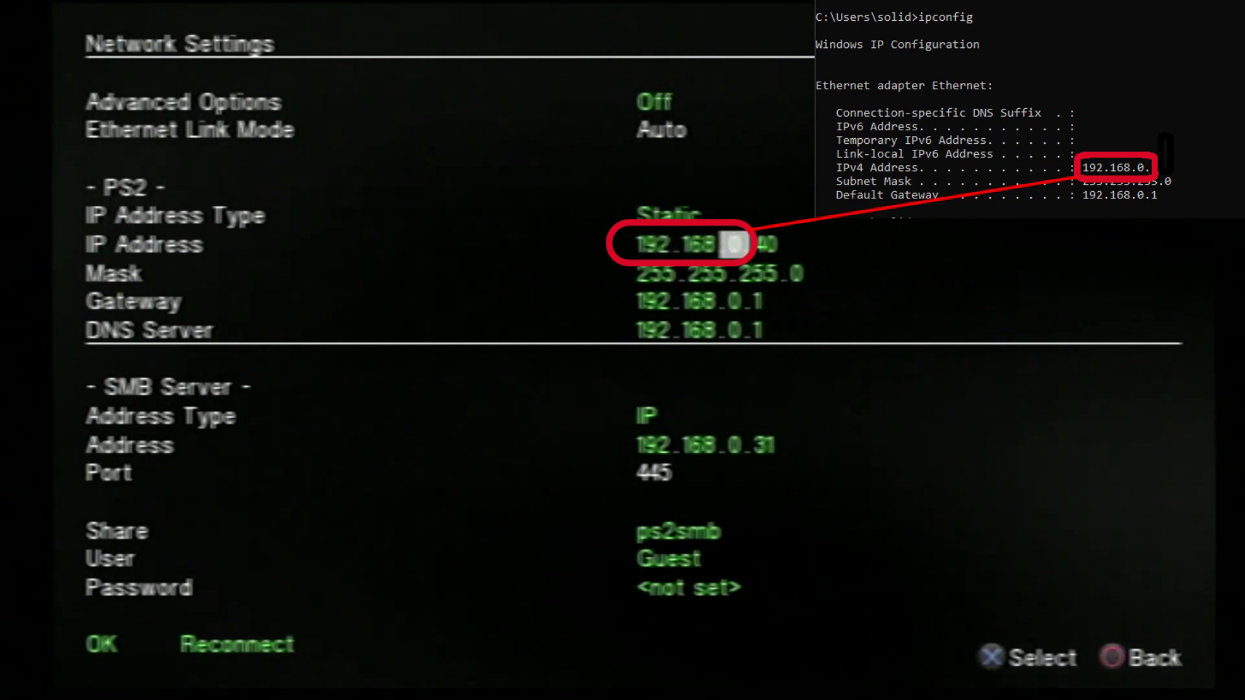
key("Right")
key("Right")
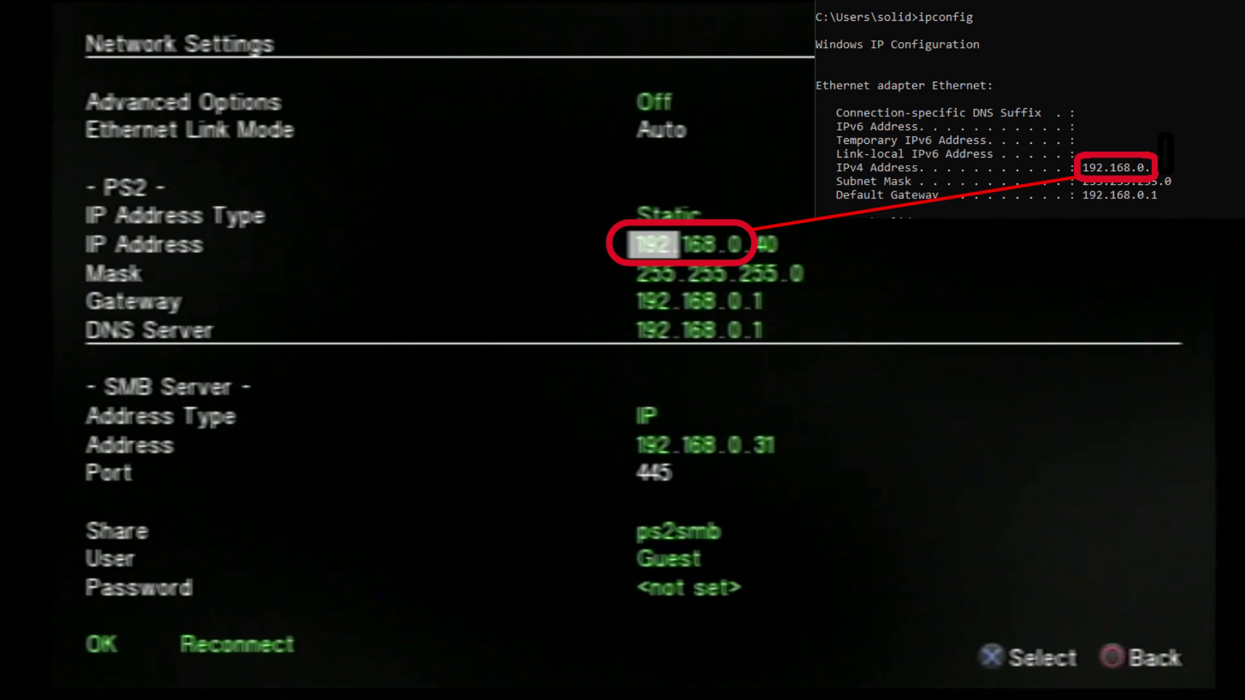
key("Right")
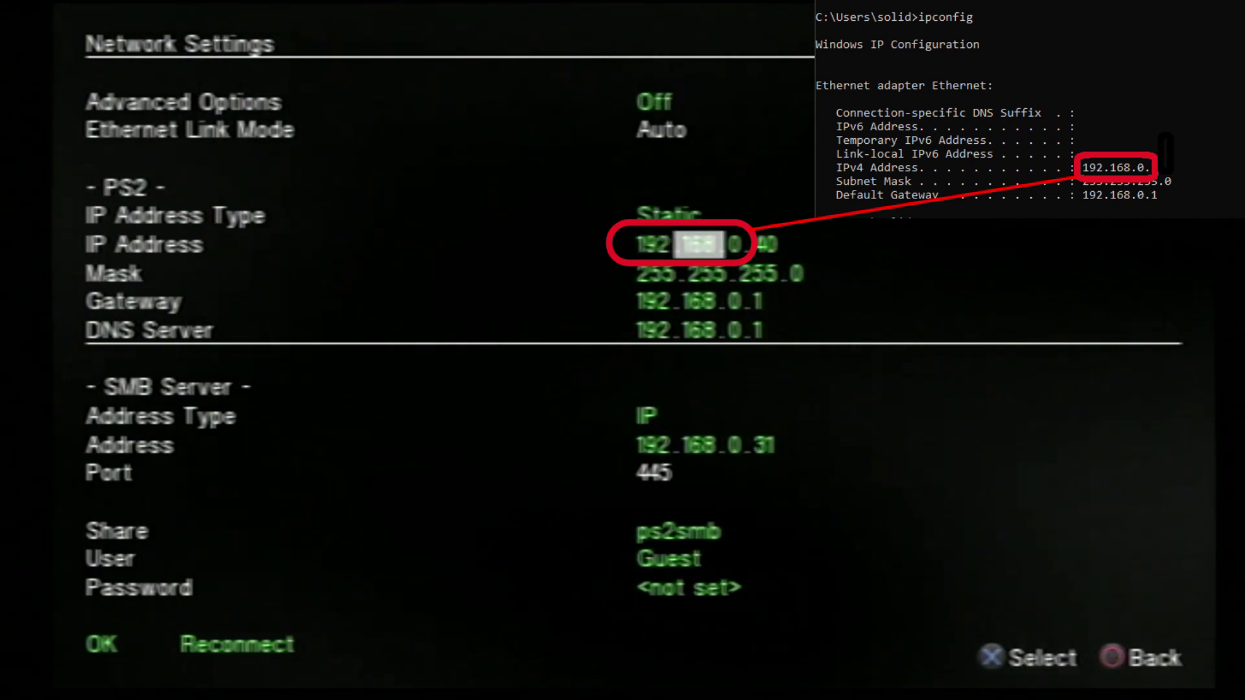
key("Right")
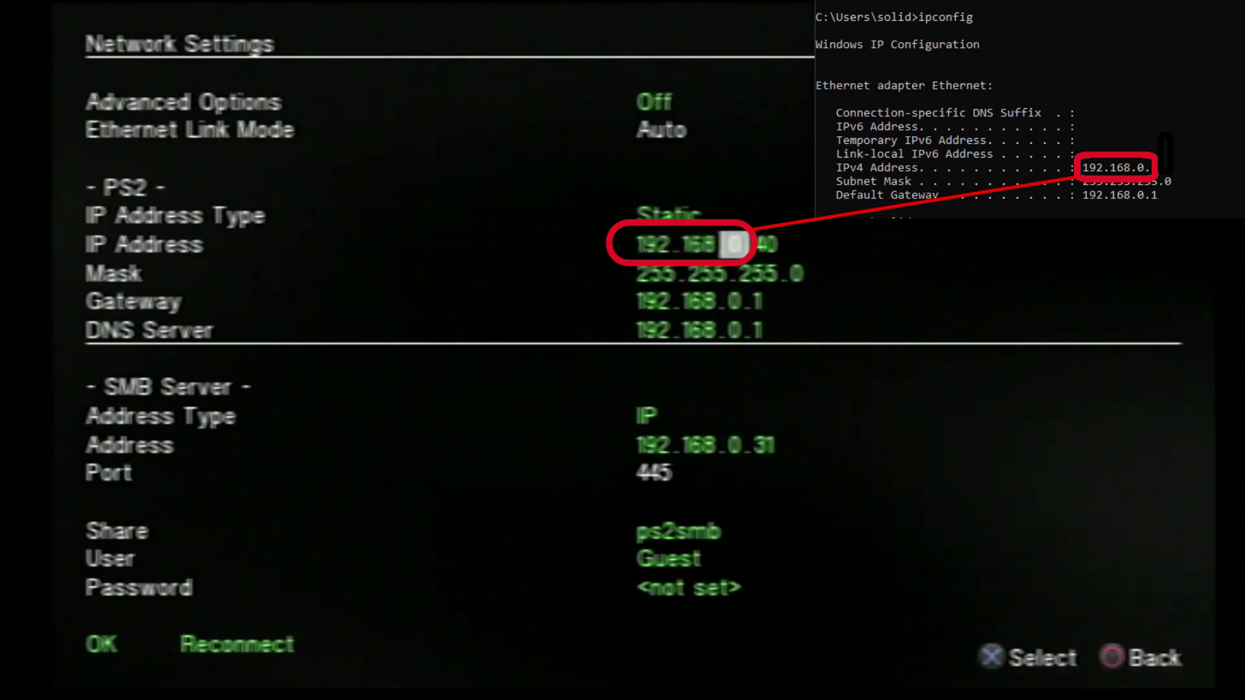
key("Right")
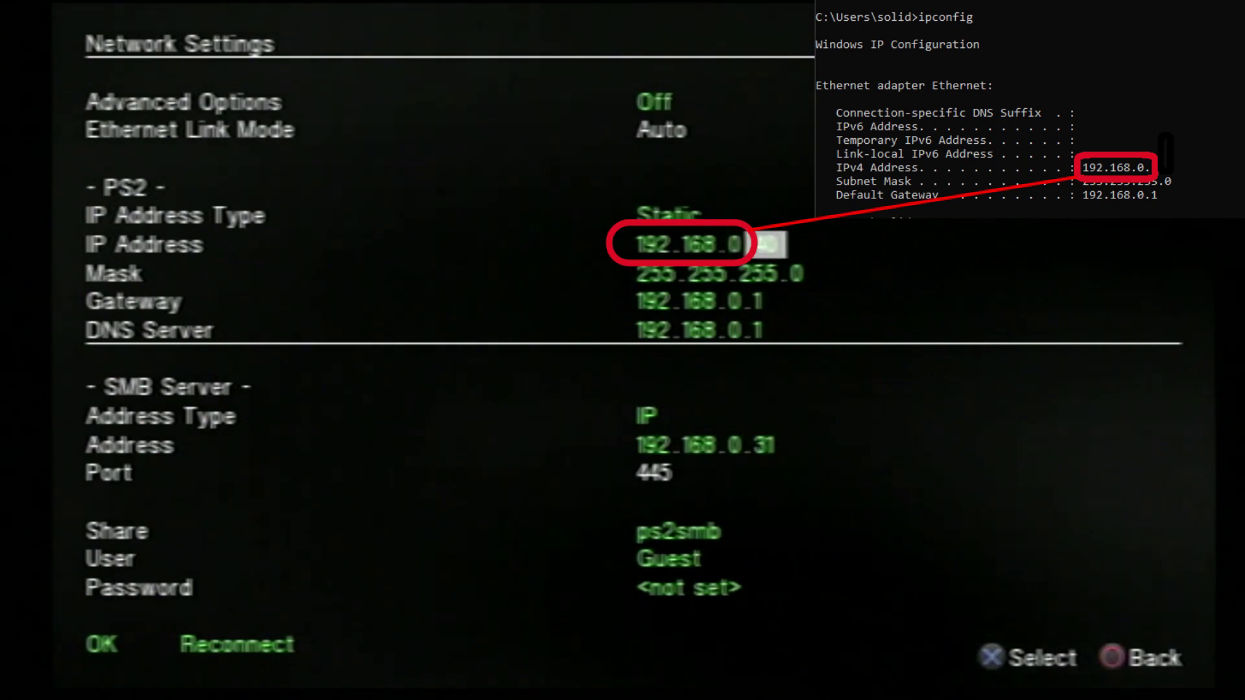
key("Right")
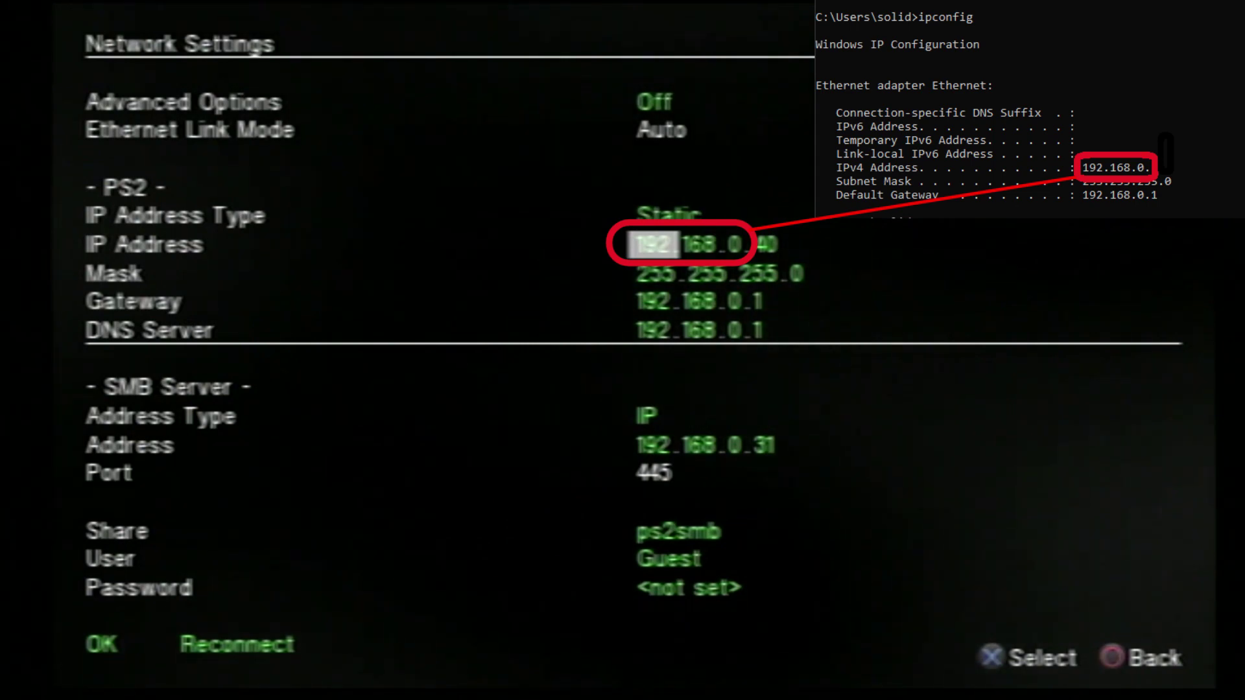
key("Right")
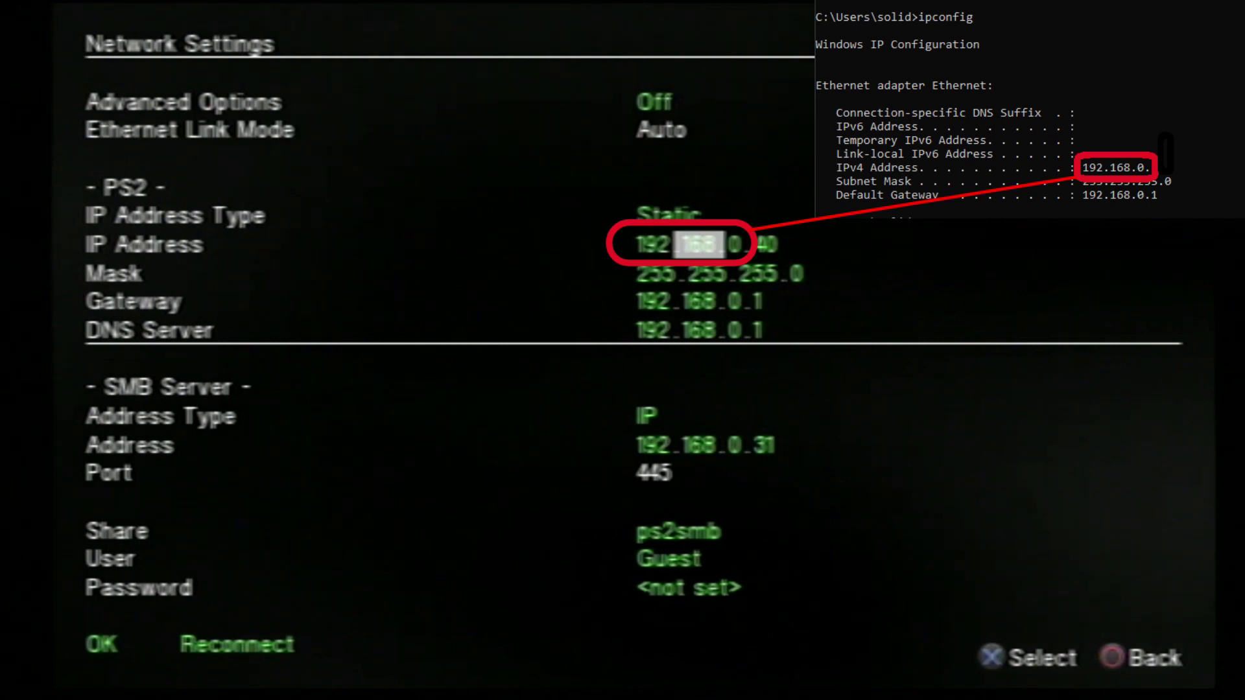
key("Right")
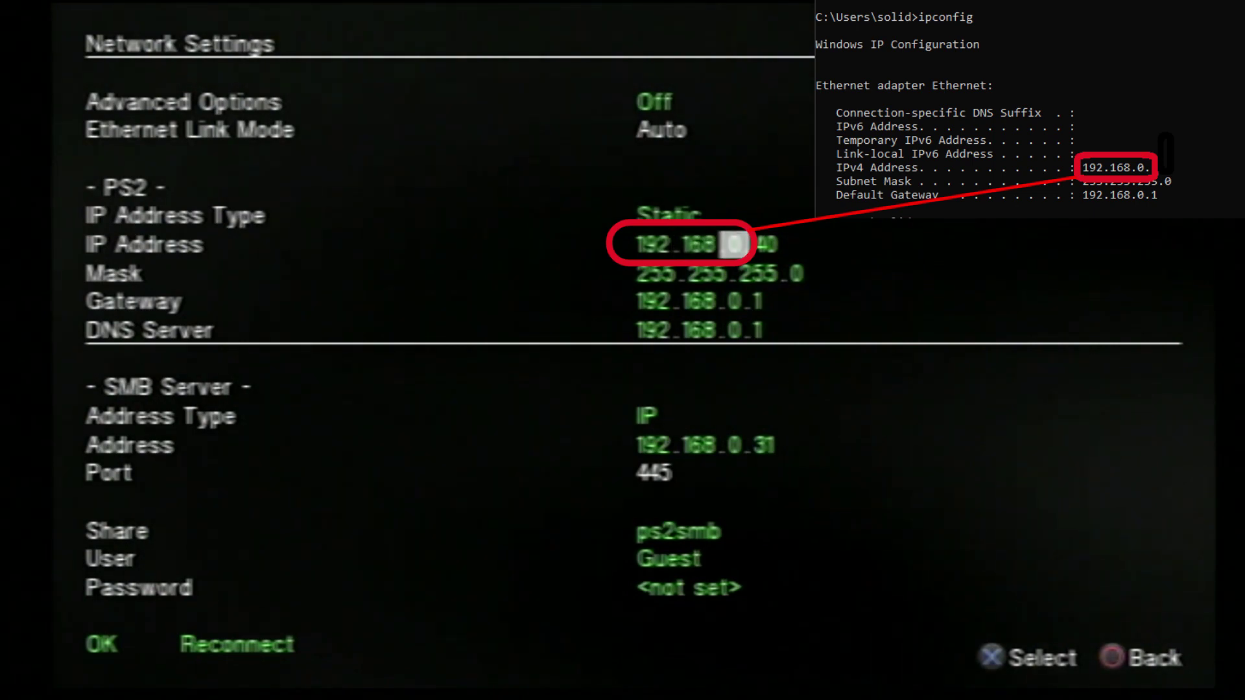
key("Right")
key("Right")
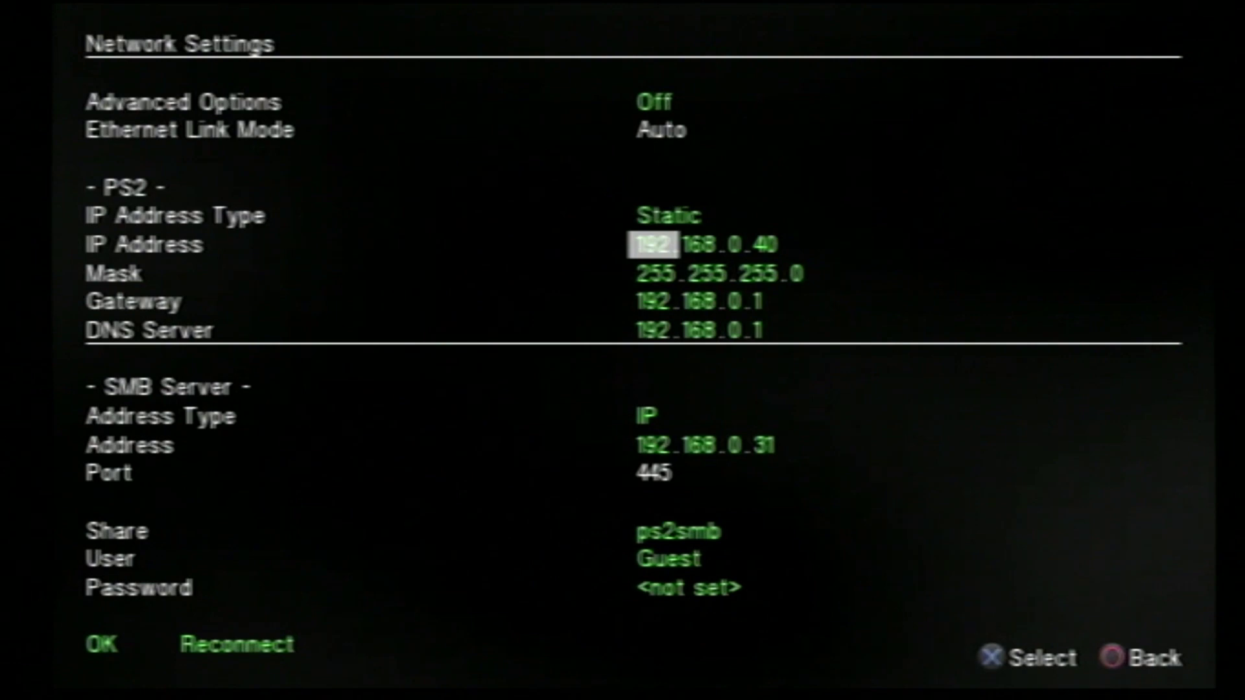
key("Right")
key("Down")
key("Right")
key("Right")
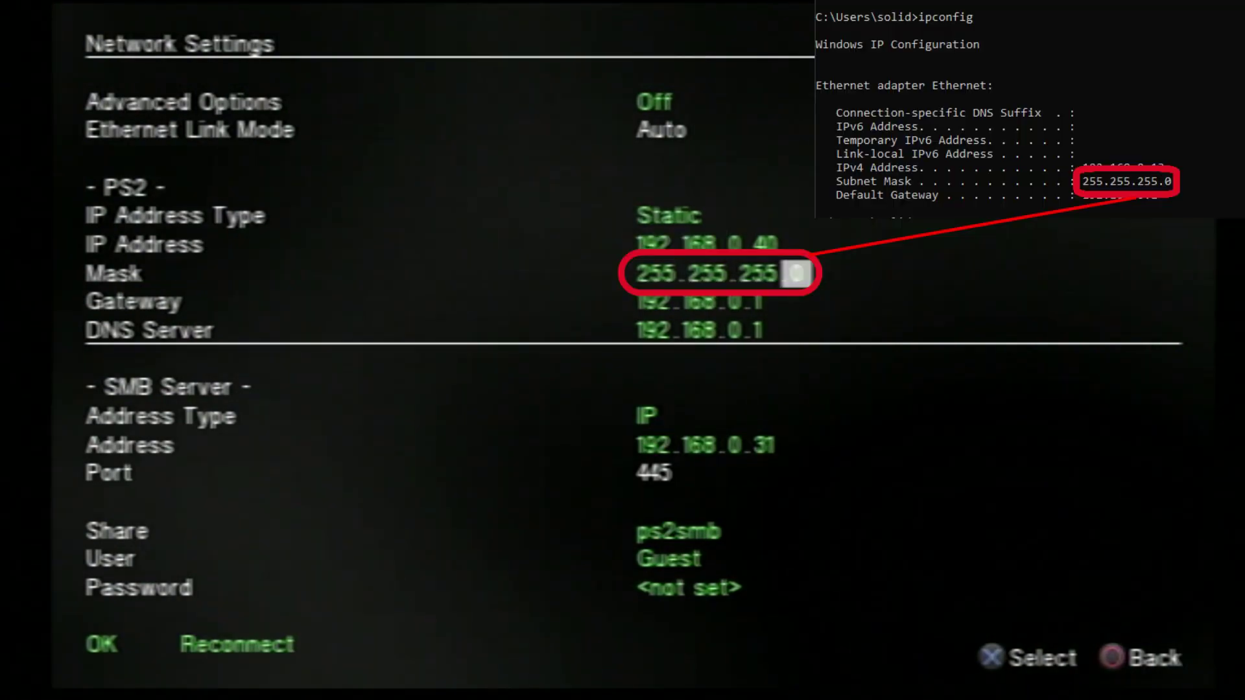
key("Left")
key("Left")
key("Left")
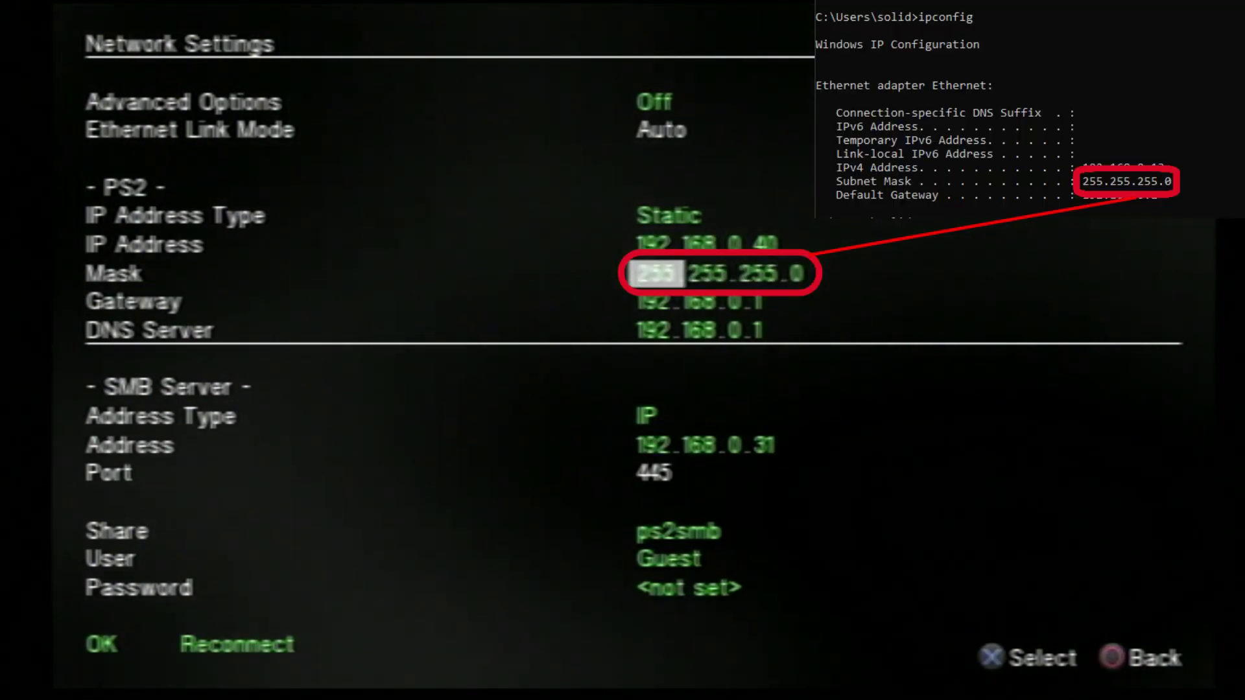
key("Left")
key("Left")
key("Left")
key("Left")
key("Left")
key("Down")
key("Right")
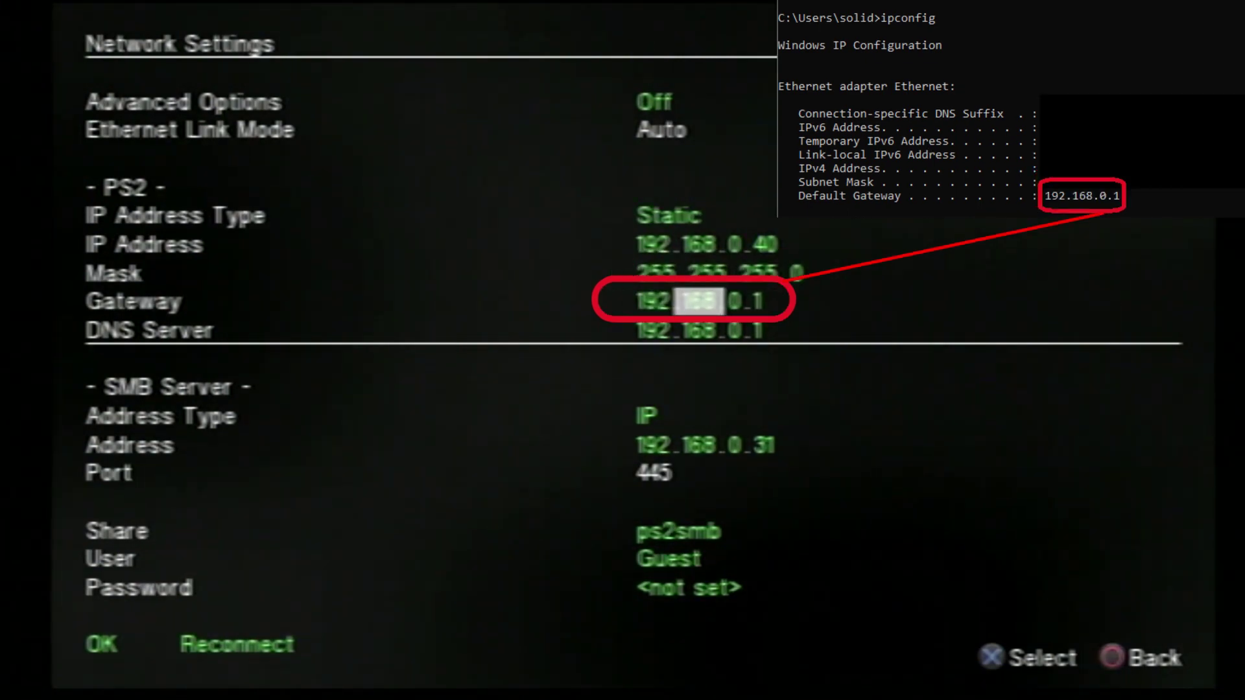
key("Right")
key("Right")
key("Right")
key("Right")
key("Right")
key("Right")
key("Right")
key("Right")
key("Right")
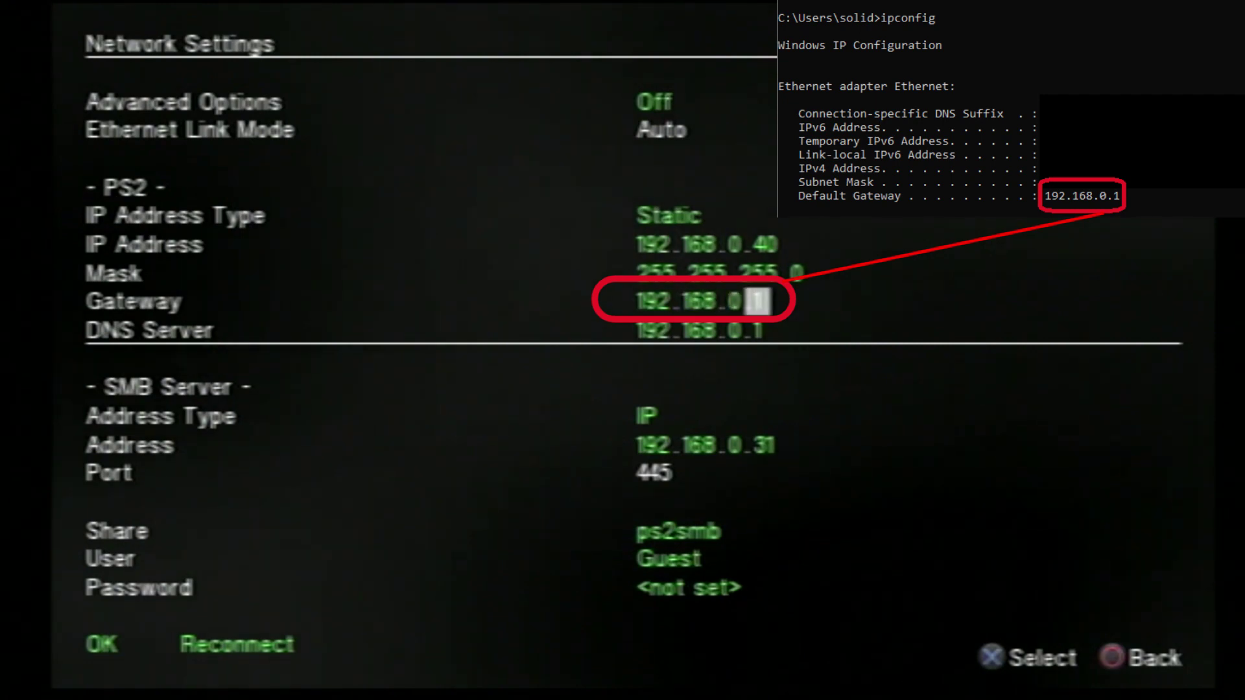
key("Right")
key("Right")
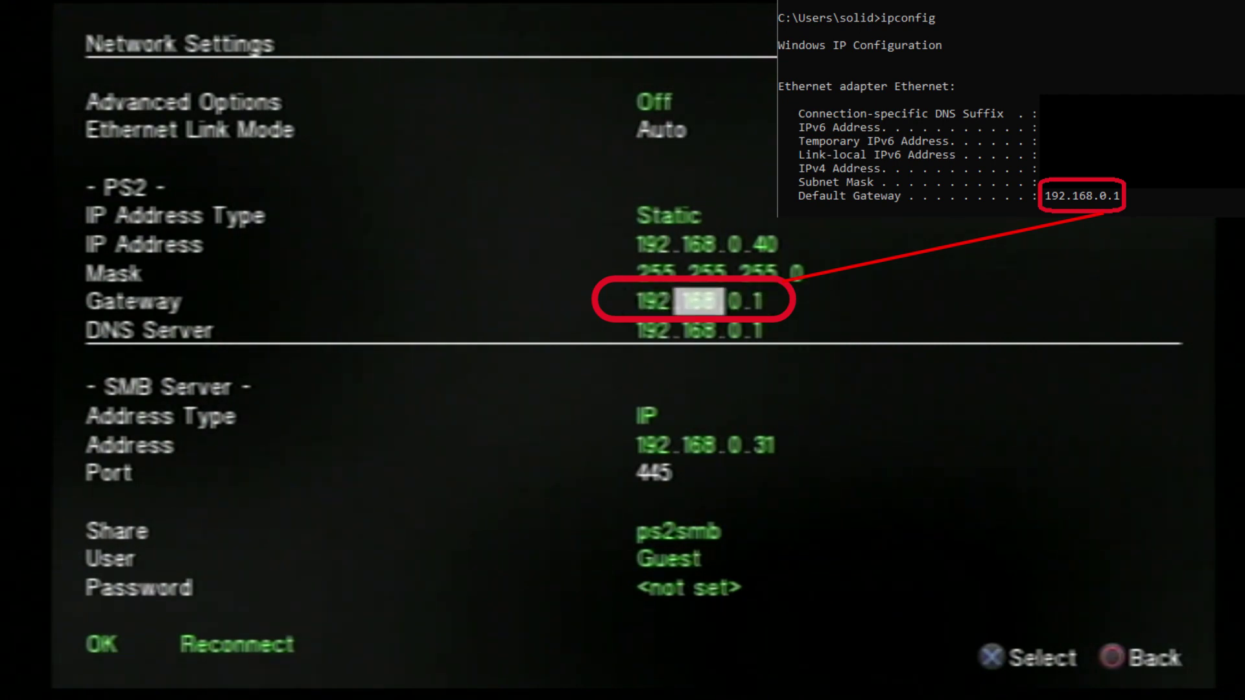
key("Down")
key("Right")
key("Right")
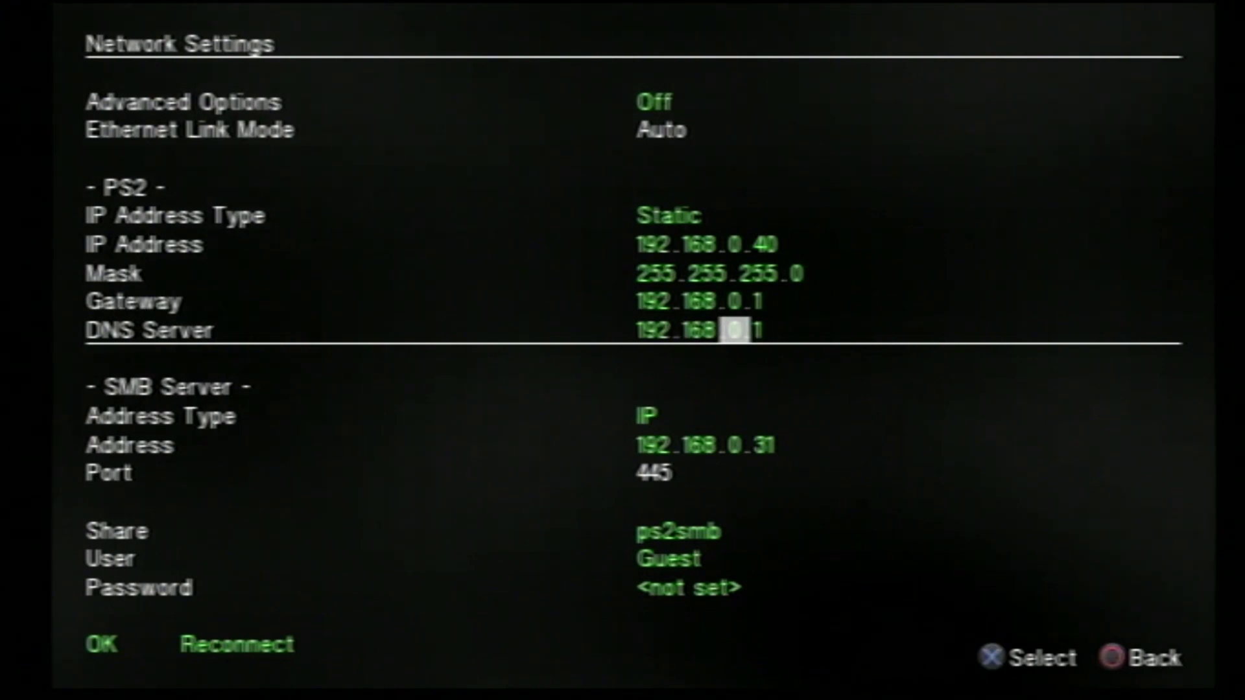
key("Right")
key("Left")
key("Left")
key("Left")
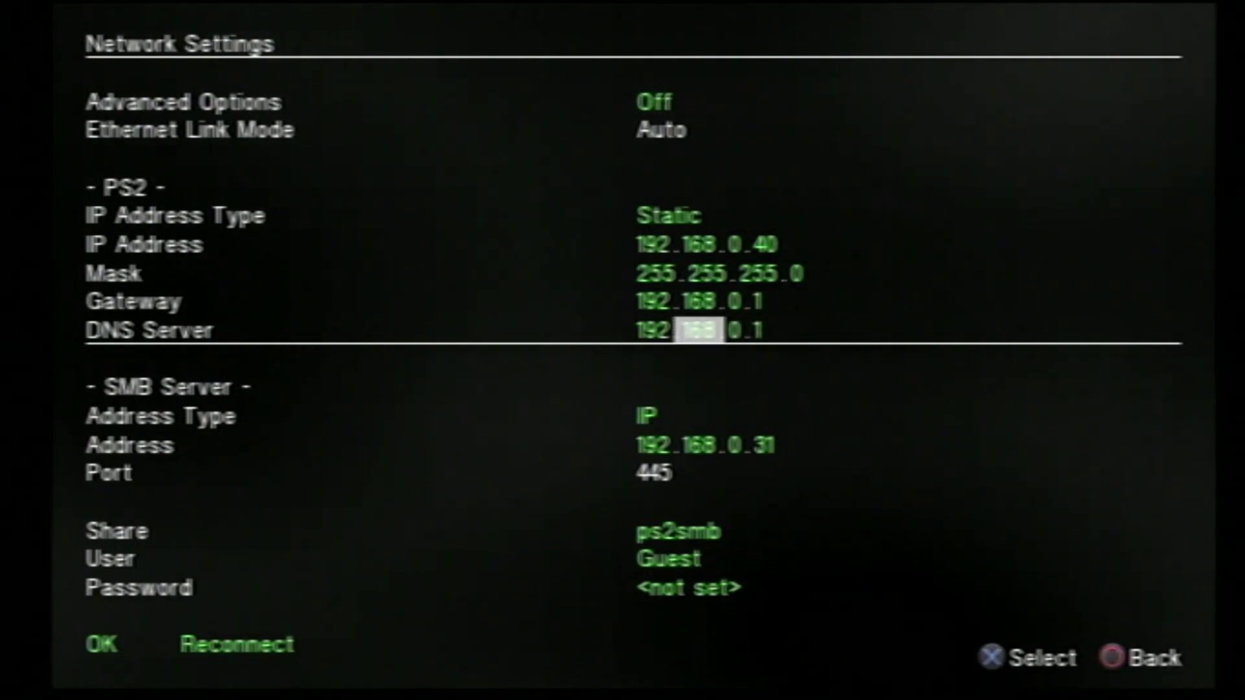
key("Right")
key("Right")
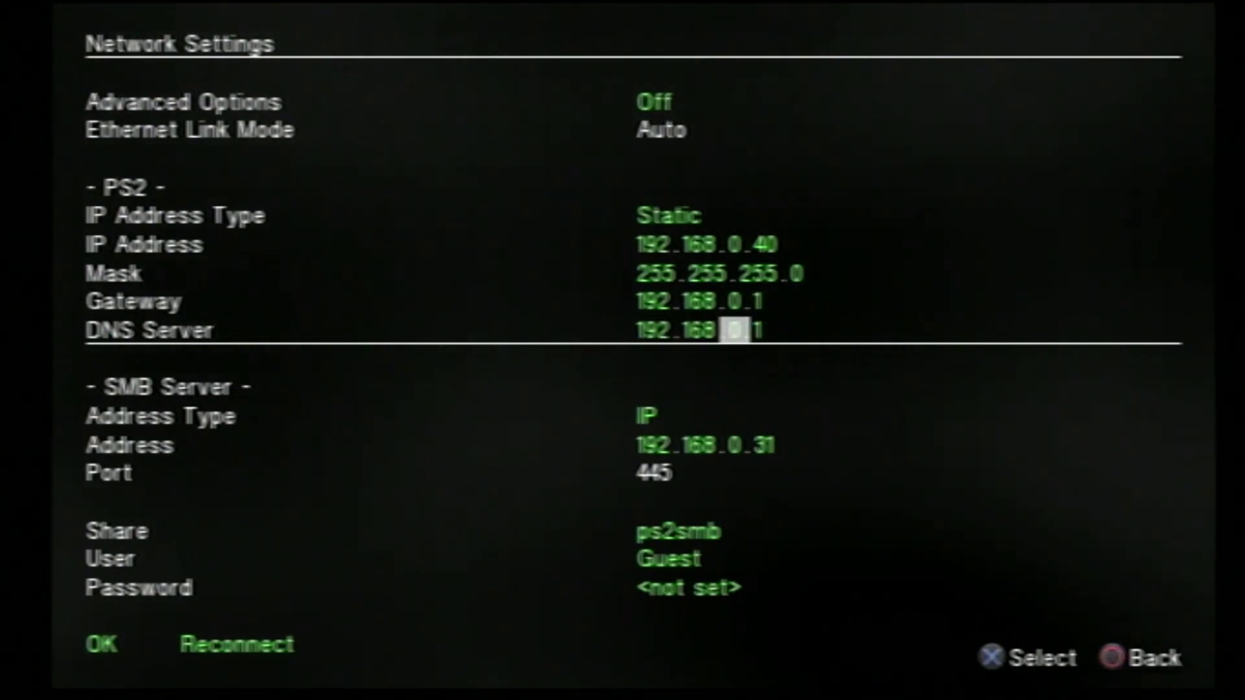
key("Right")
key("Left")
key("Left")
key("Left")
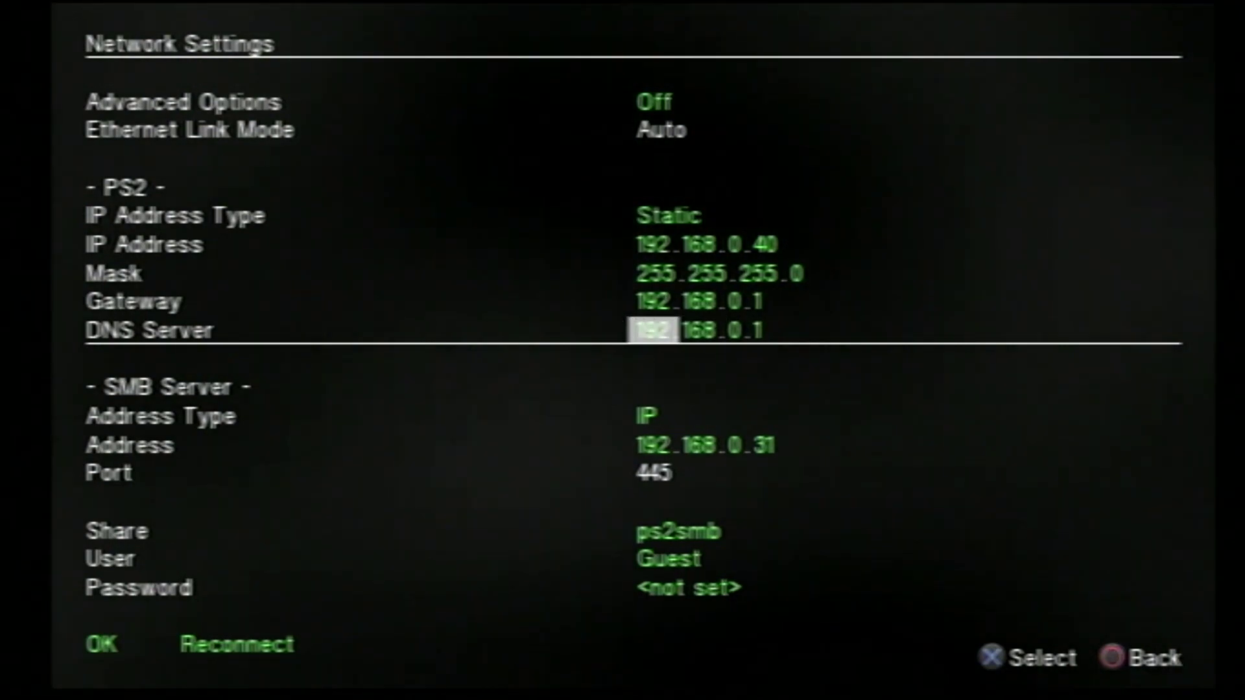
Set the SMB server address type to IP
key("Down")
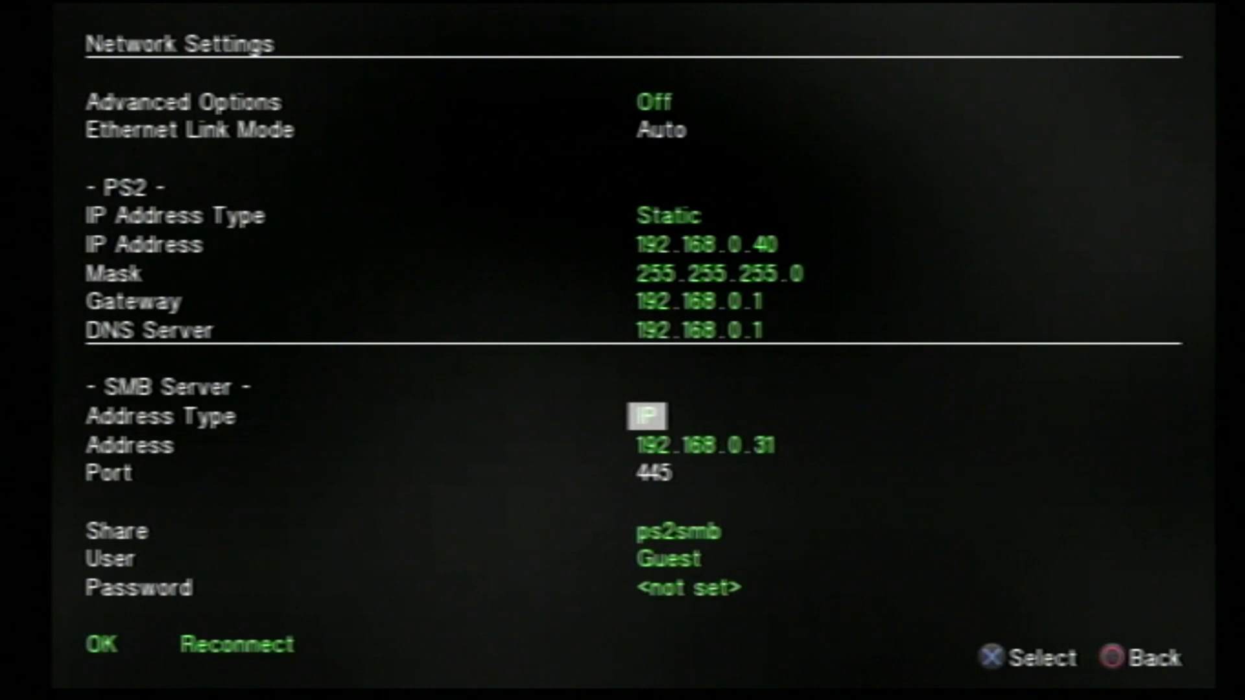
key("Return")
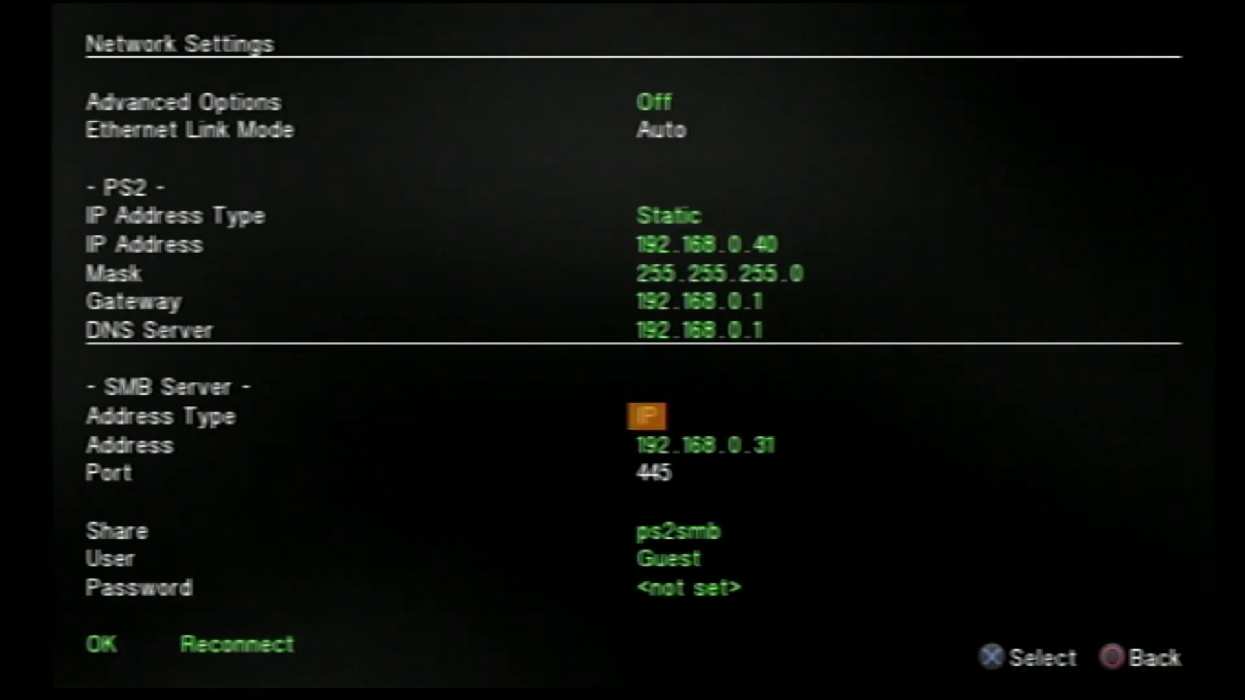
key("Return")
Change the SMB address's last octet to 31, making it 192.168.0.31, then move to Share
key("Down")
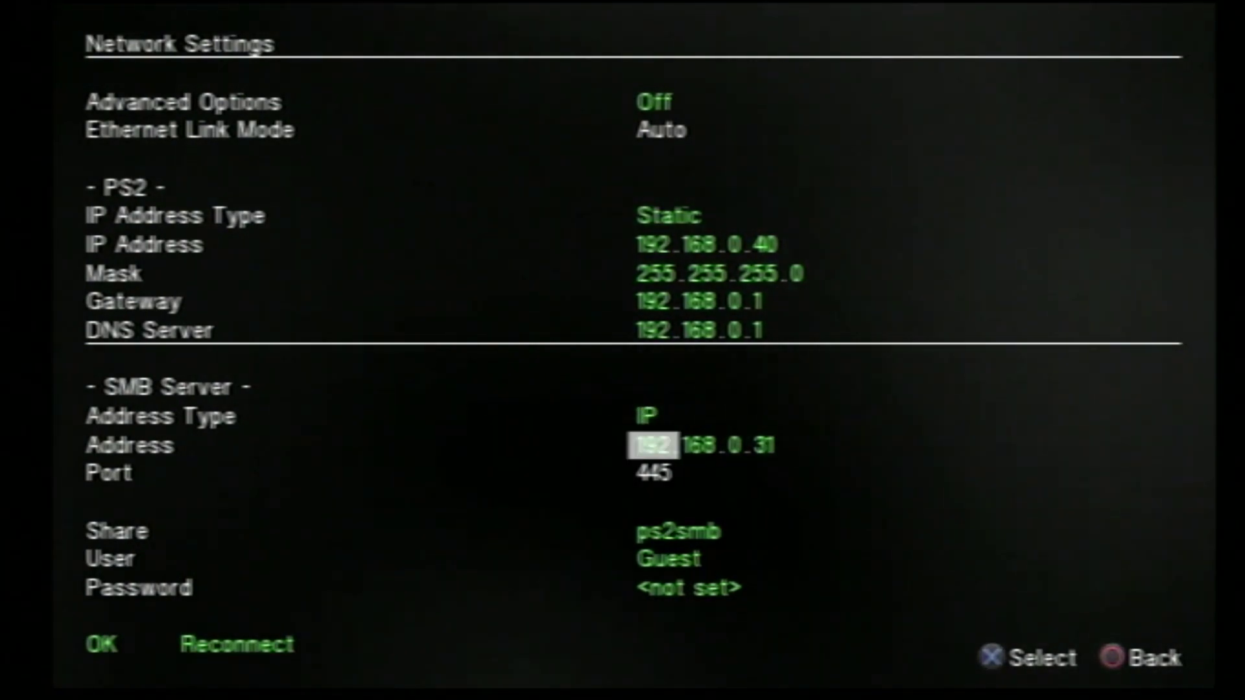
key("Right")
key("Right")
key("Right")
key("Return")
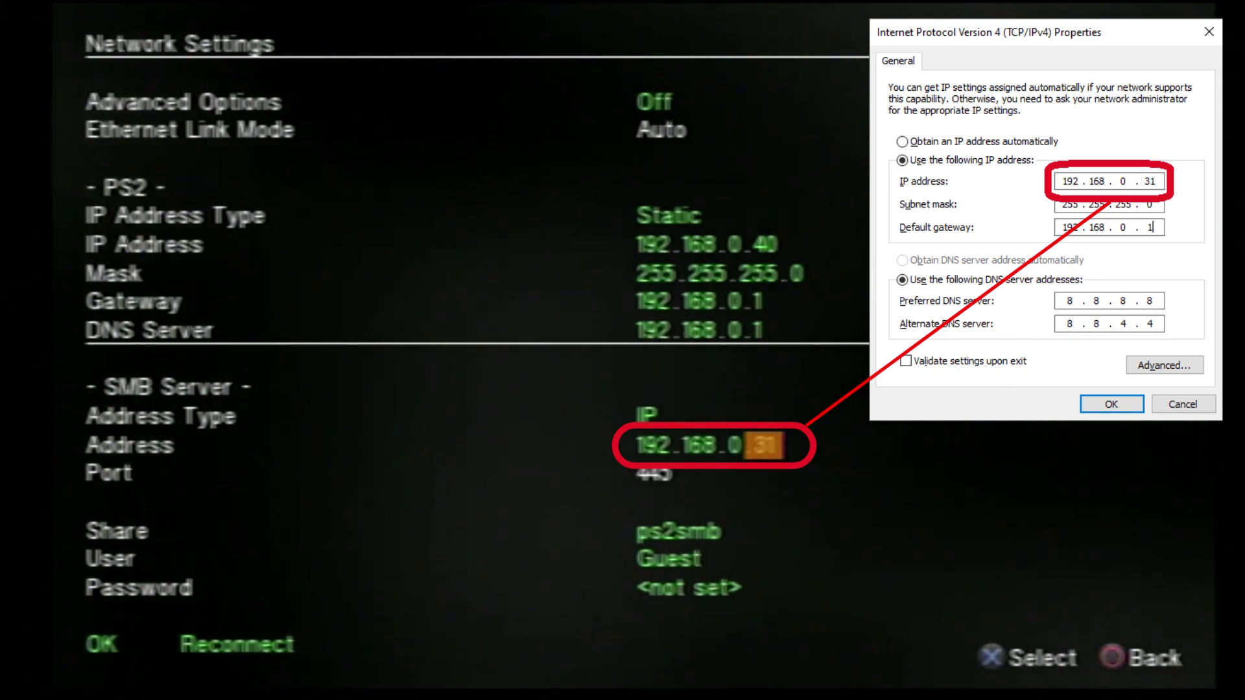
key("Return")
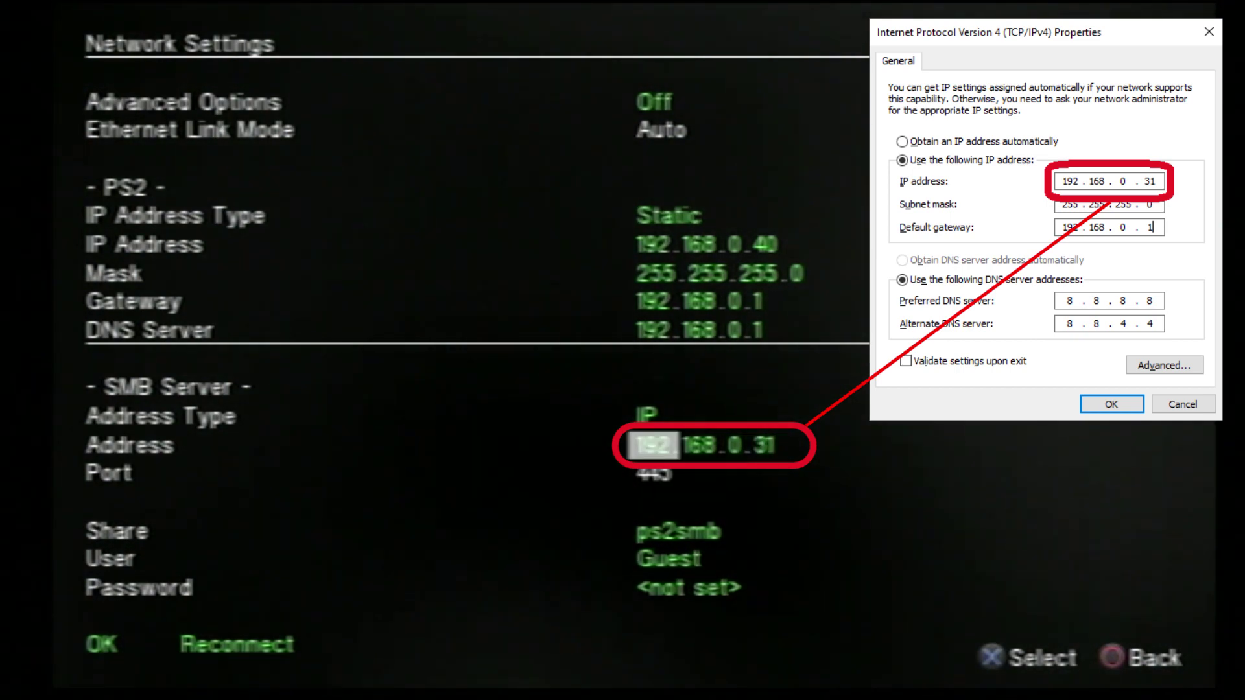
key("Right")
key("Right")
key("Right")
key("Return")
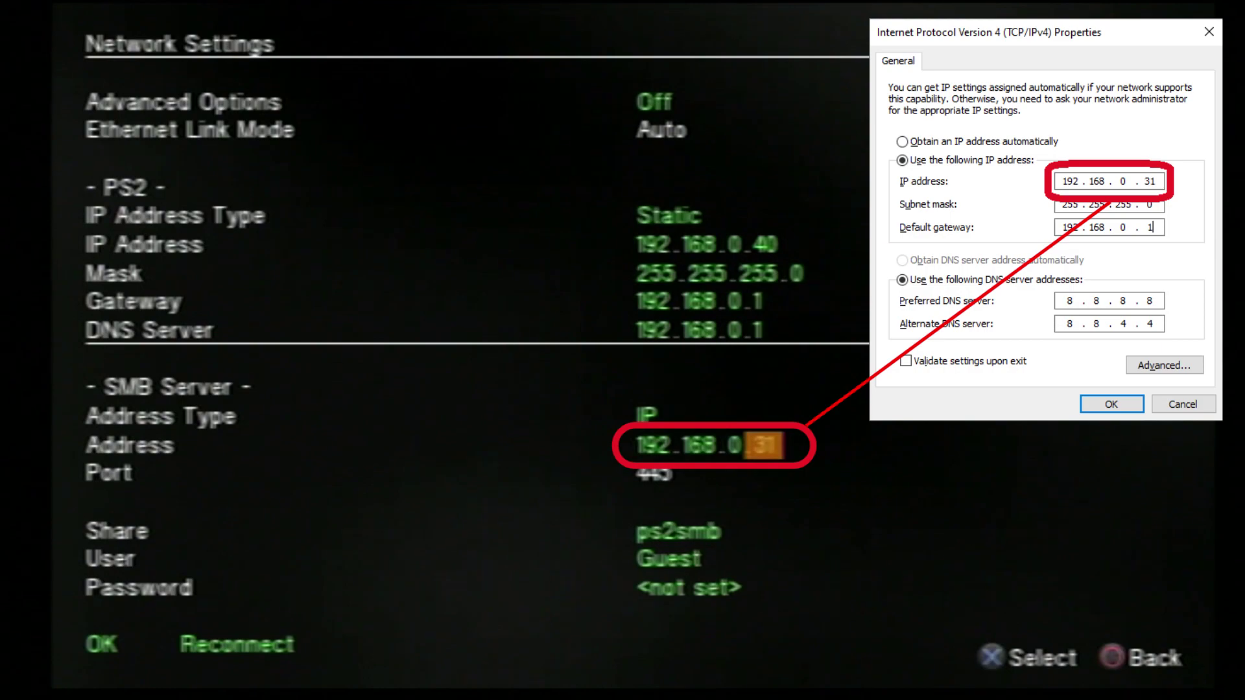
key("Return")
key("Down")
Keep the SMB share name as ps2smb
key("Return")
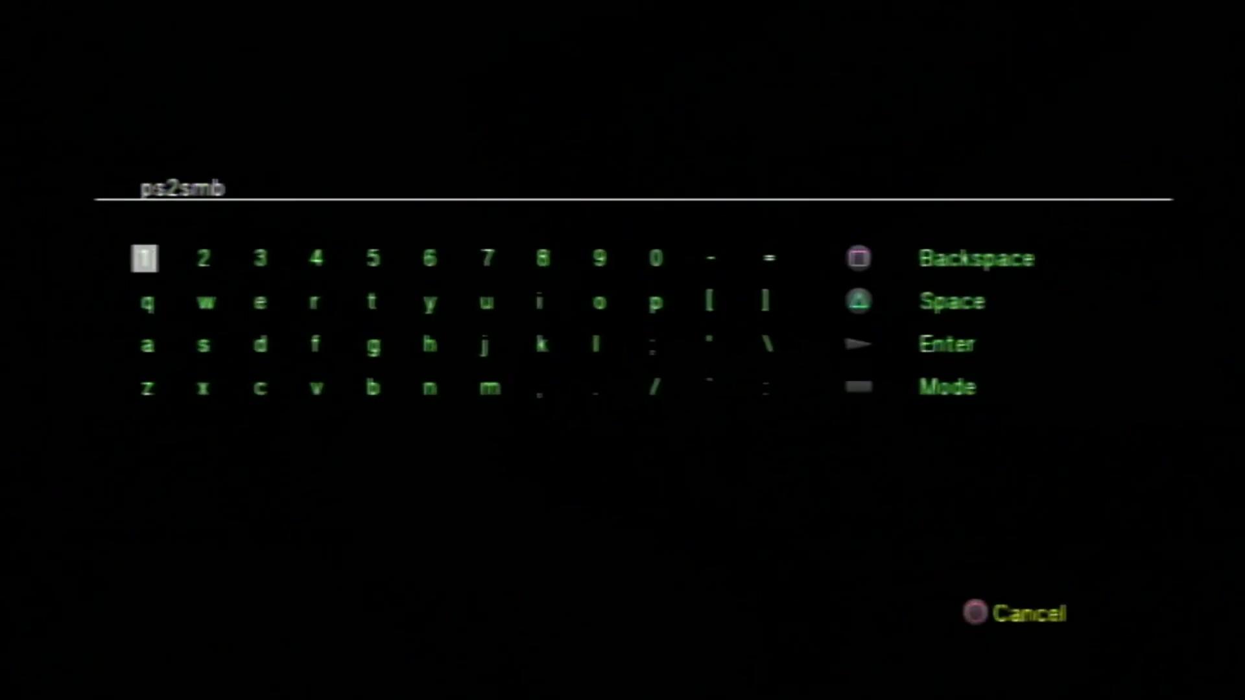
key("Right")
key("Right")
key("Right")
key("Right")
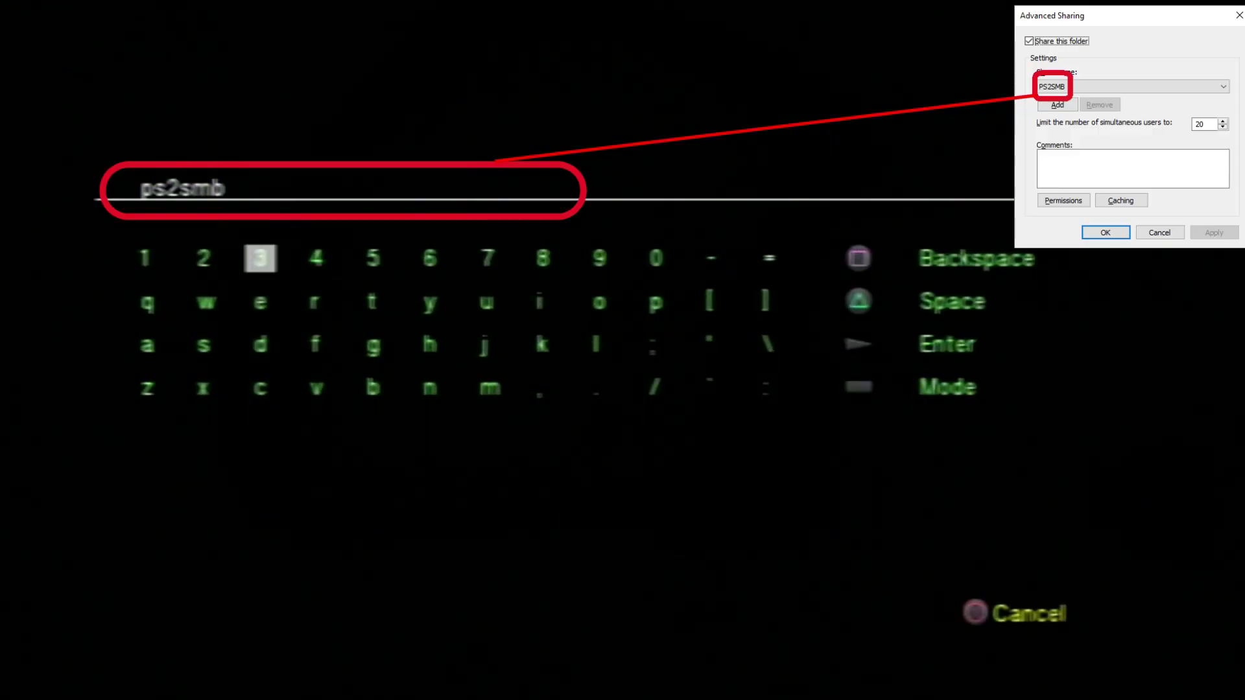
key("Right")
key("Right")
key("Right")
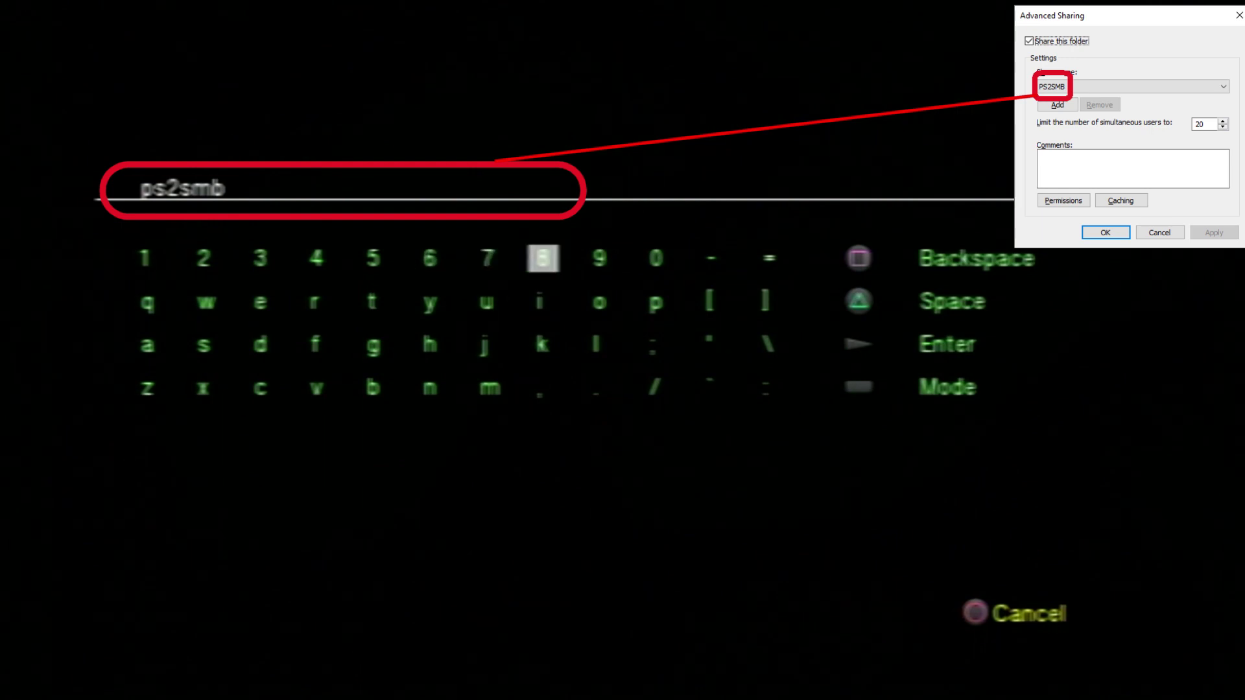
key("Escape")
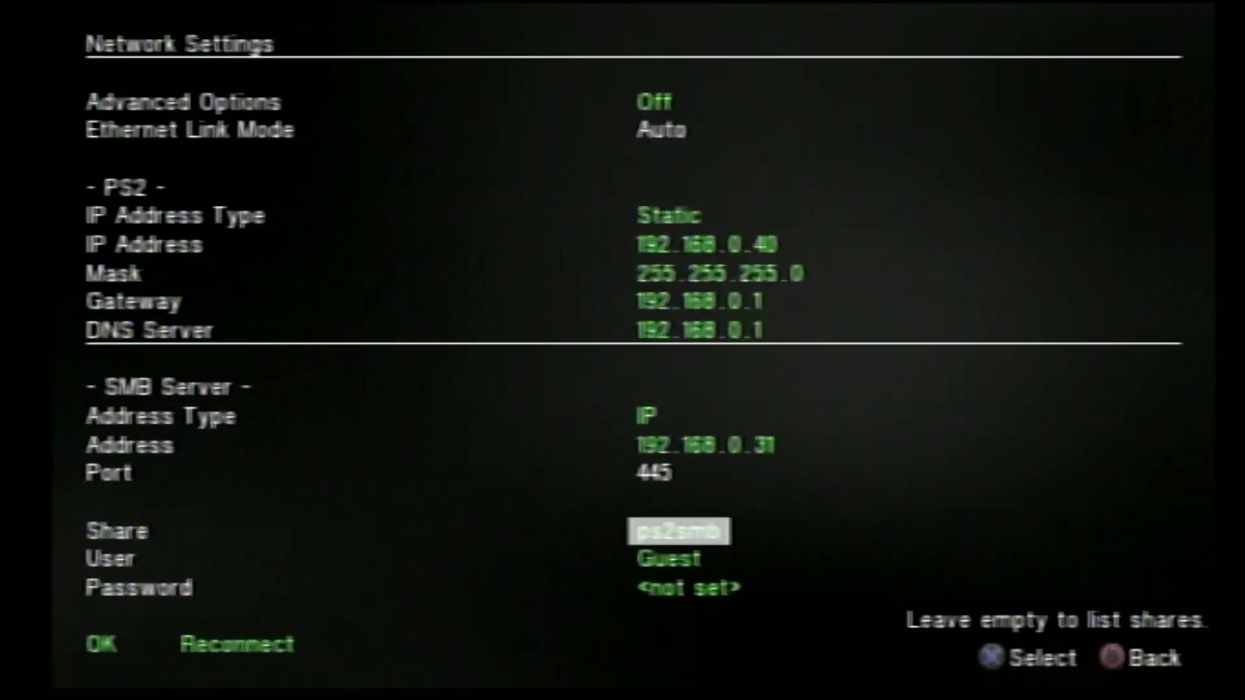
Keep the user as Guest and leave the password empty
key("Down")
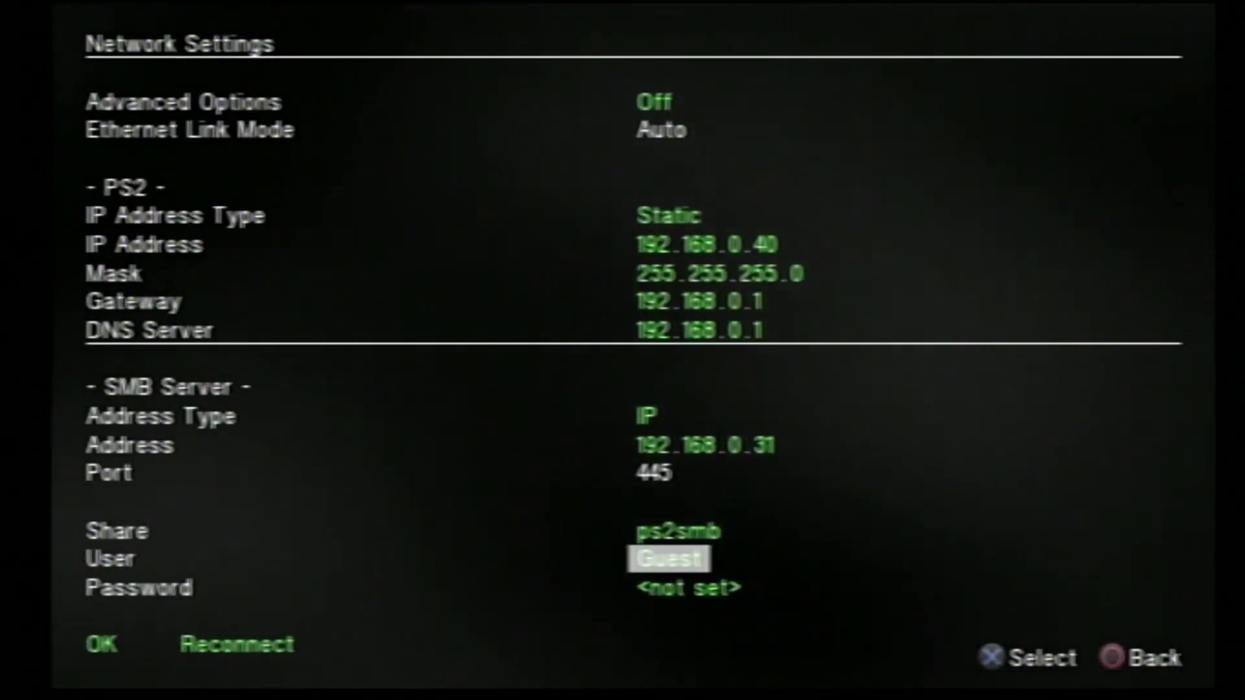
key("Return")
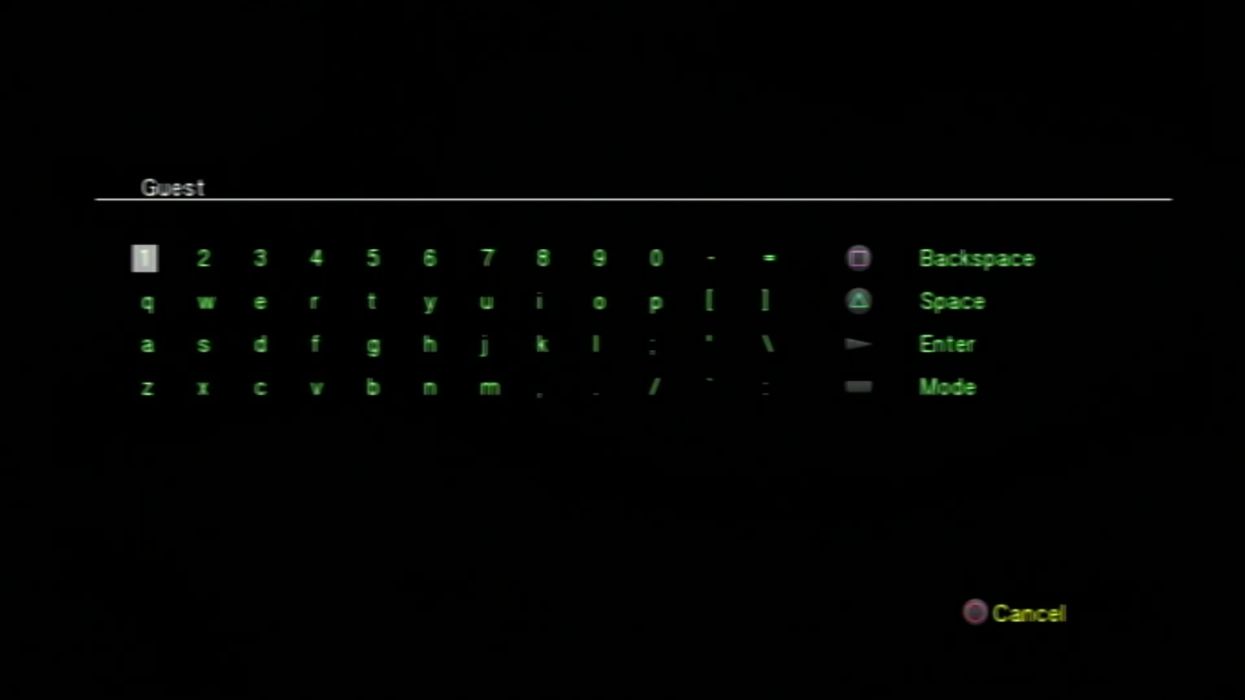
key("Escape")
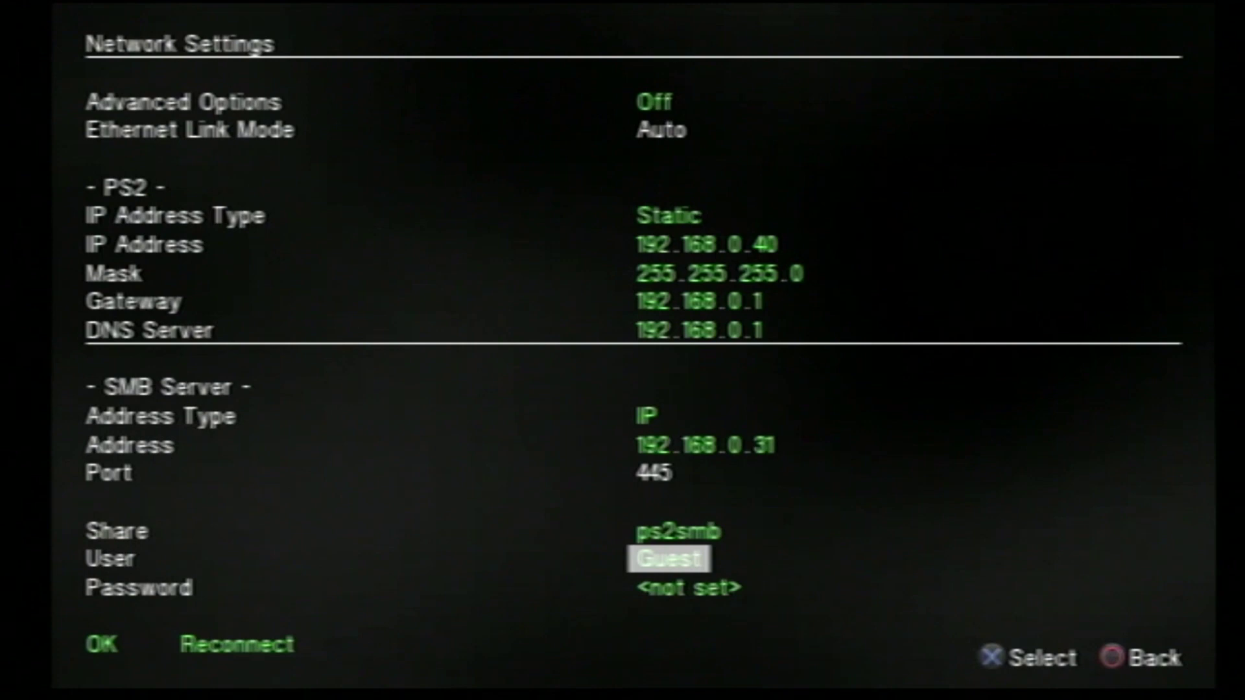
key("Down")
key("Down")
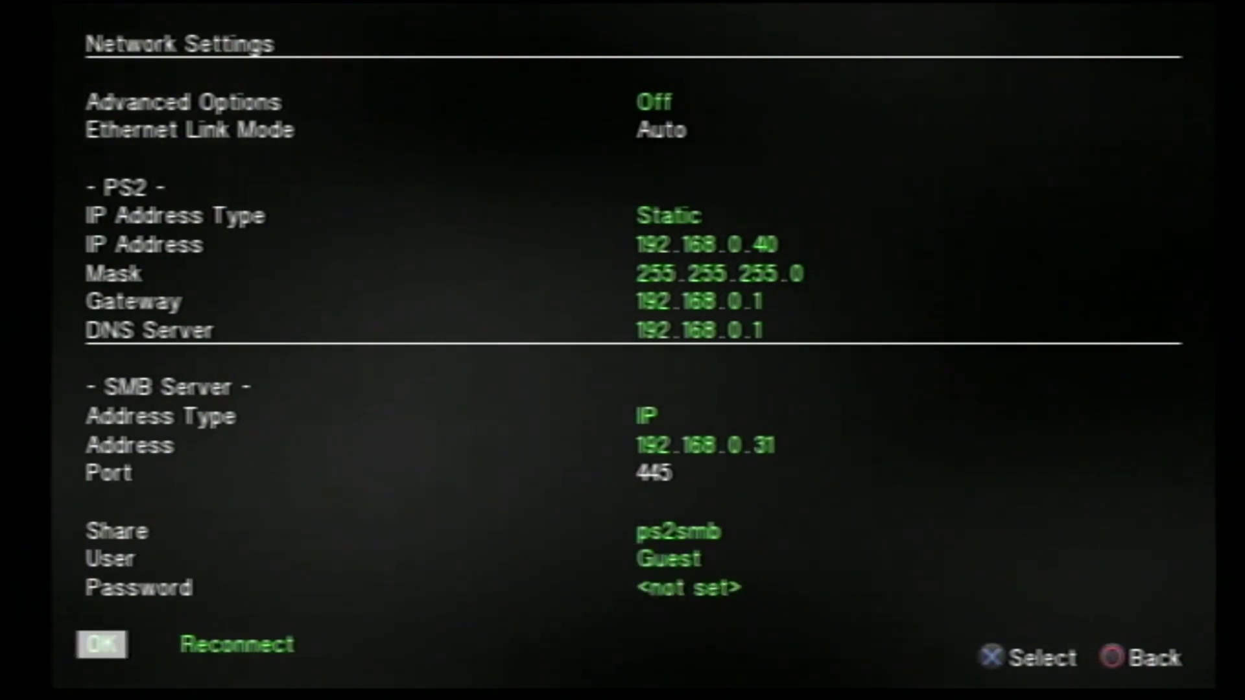
Confirm the network settings and save the changes to the memory card
key("Return")
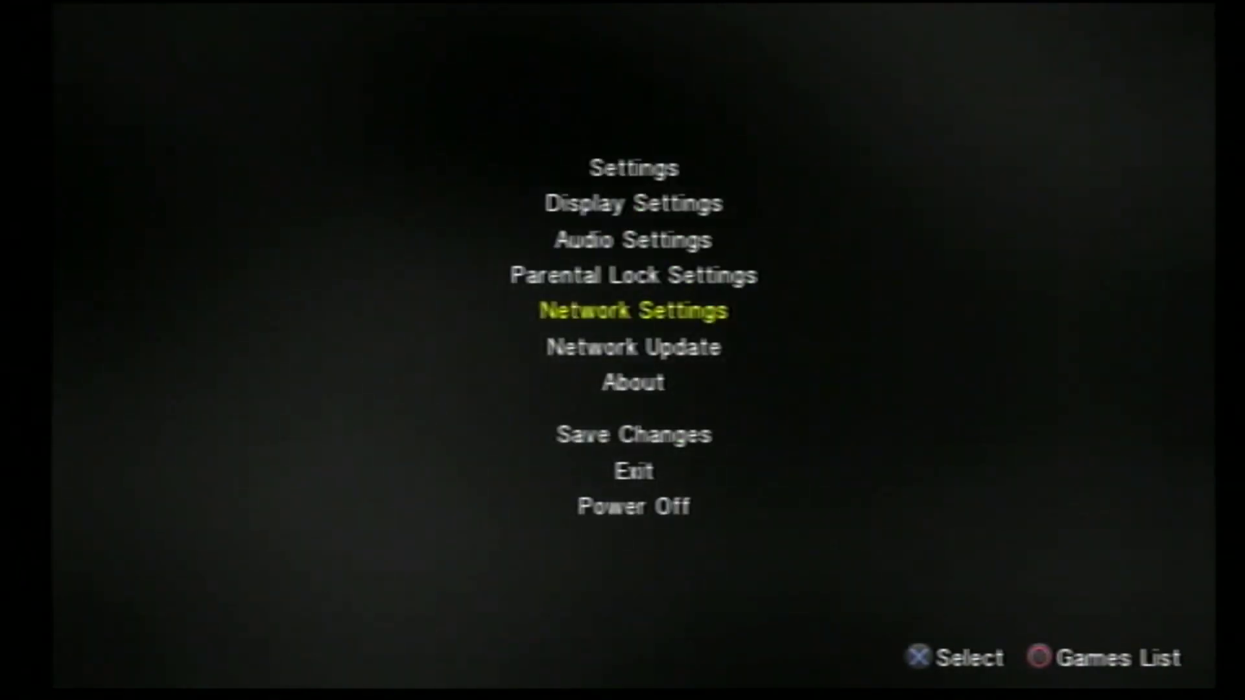
key("Down")
key("Down")
key("Down")
key("Return")
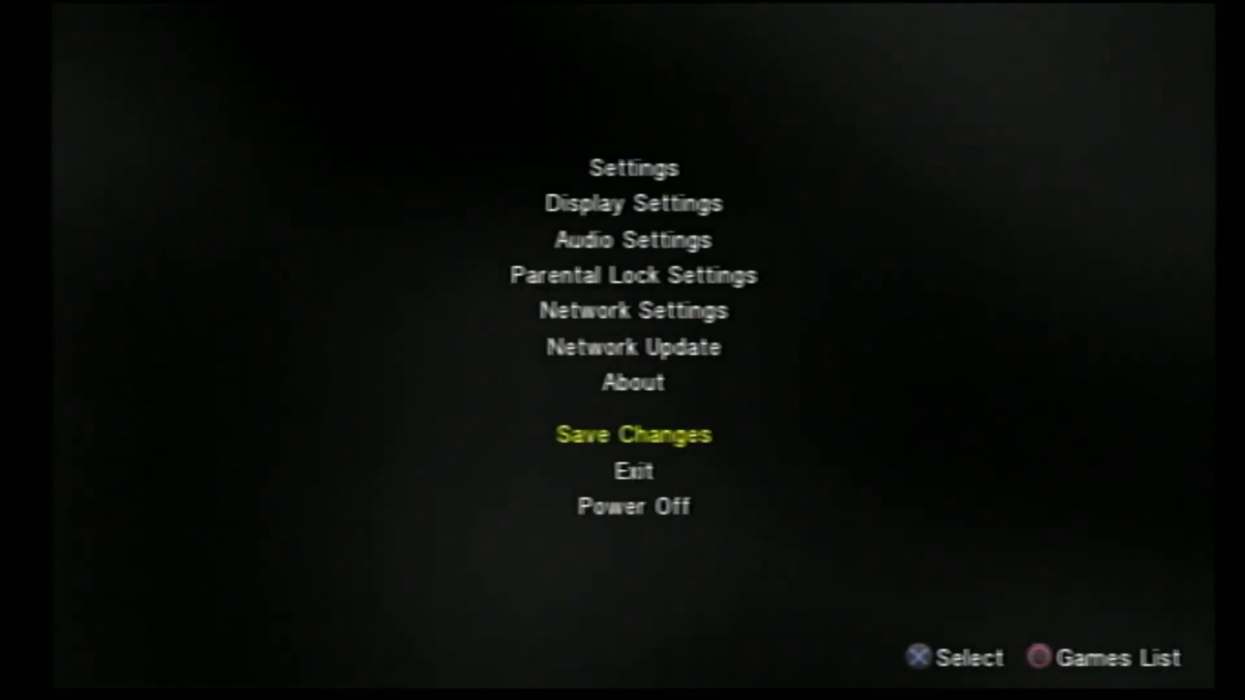
Switch to the ETH Games list, launch Initial D - Special Stage, and pick TOYOTA
key("Escape")
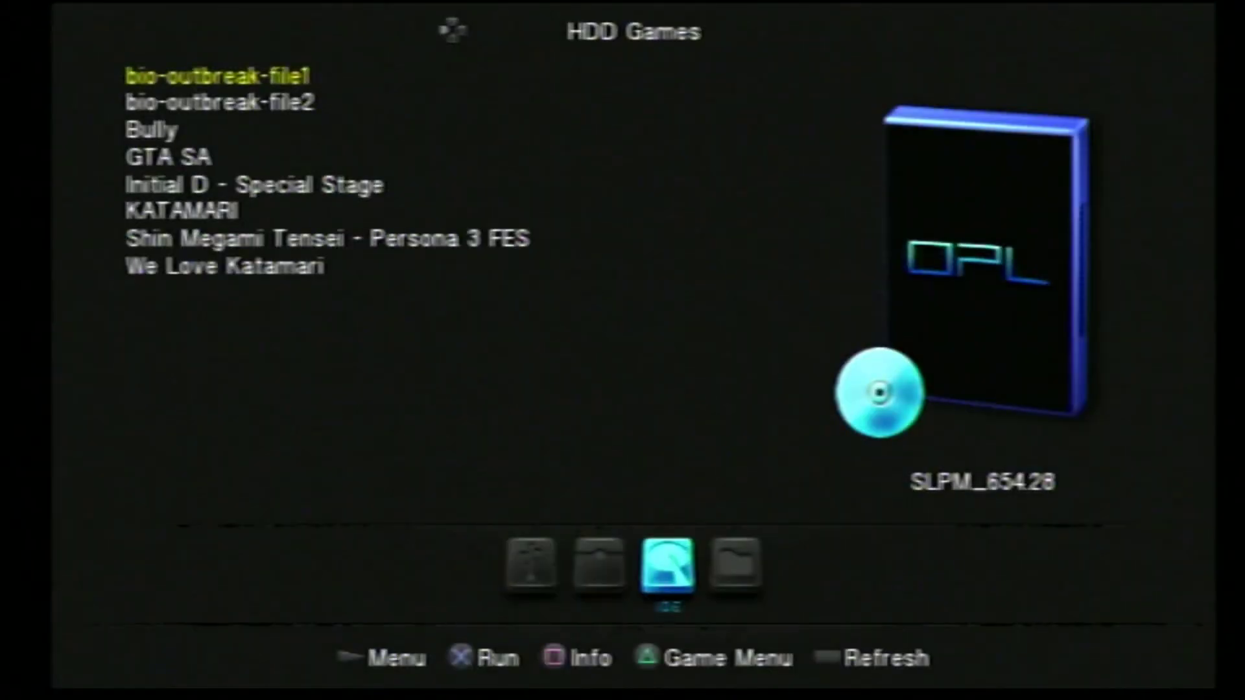
key("Left")
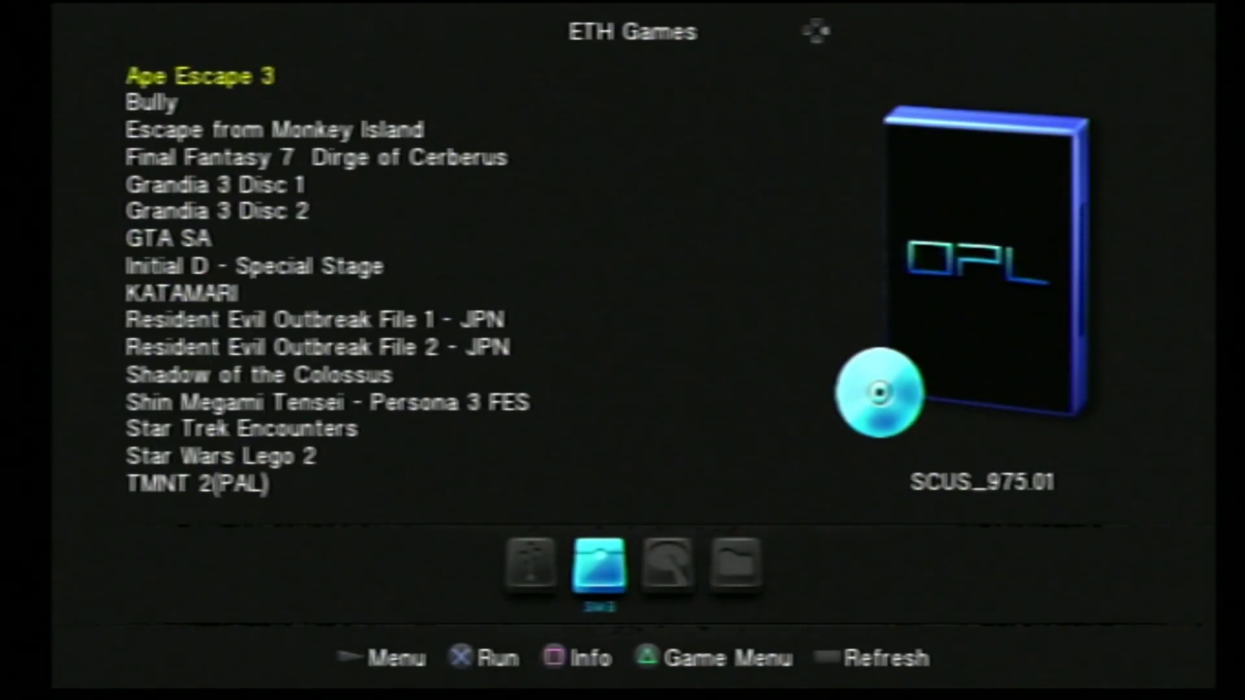
key("Down")
key("Down")
key("Down")
key("Down")
key("Down")
key("Down")
key("Down")
key("Down")
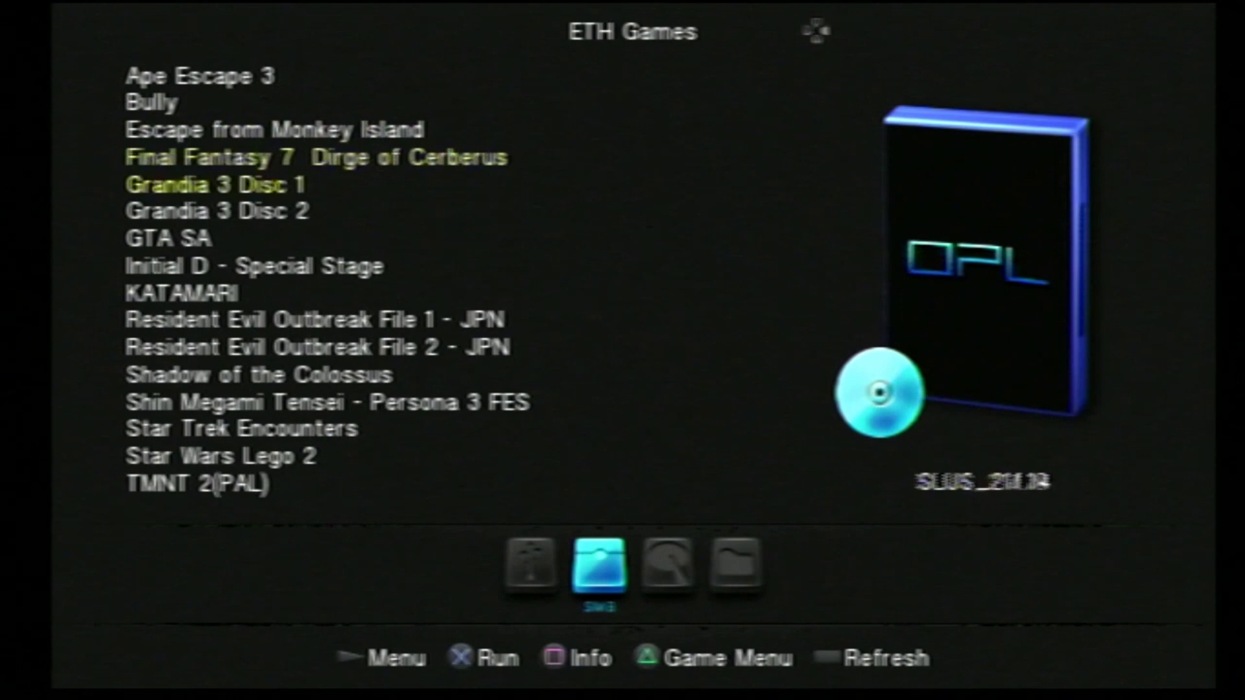
key("Down")
key("Down")
key("Up")
key("Up")
key("Up")
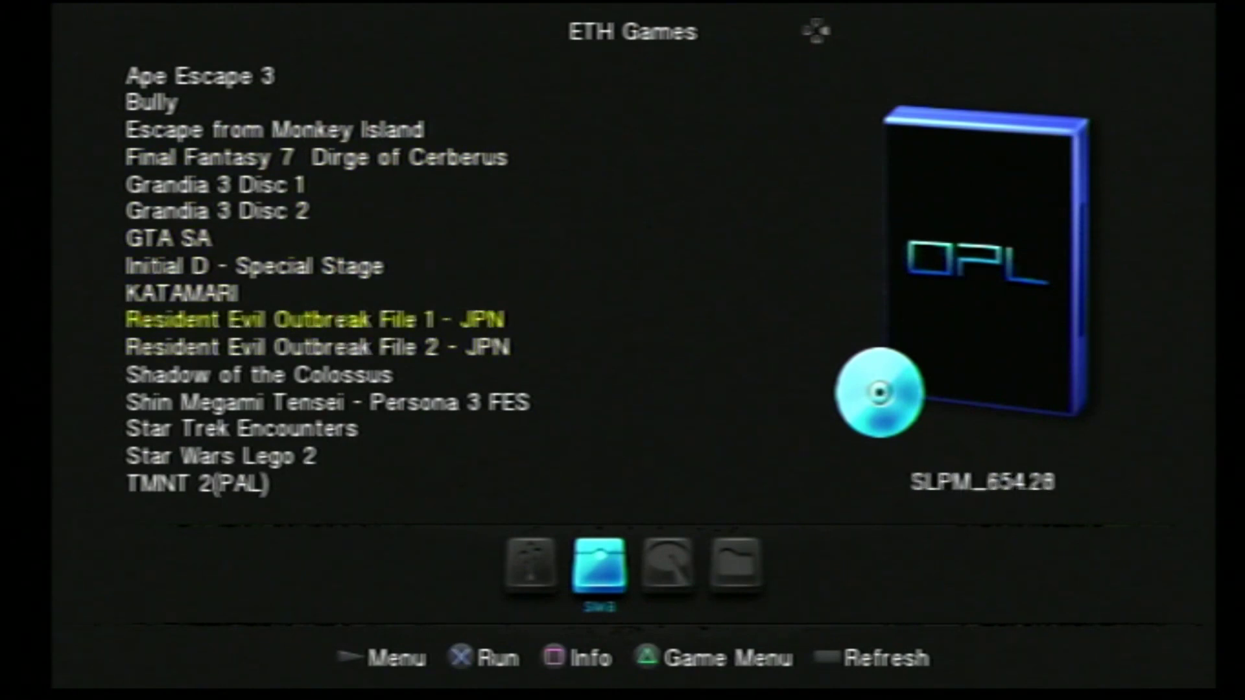
key("Return")
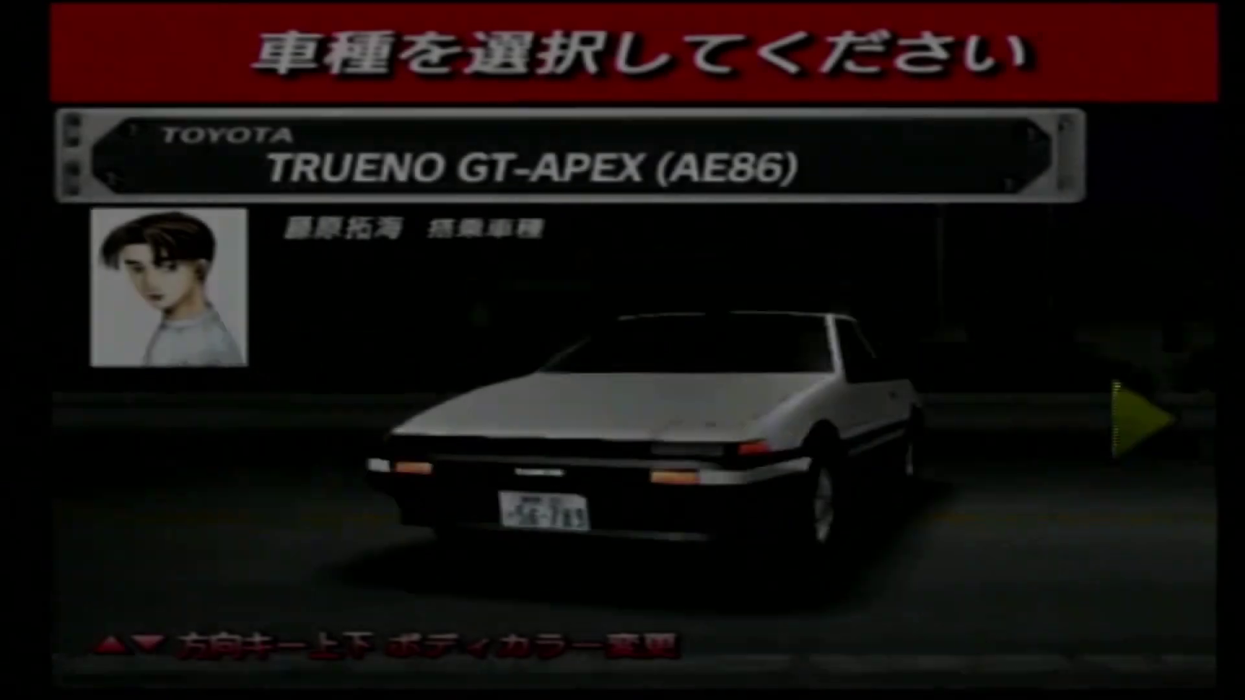
Choose the Trueno GT-APEX (AE86), enter a driver name, register, and select the 赤城 course
key("Return")
key("Return")
key("Up")
key("Left")
key("Left")
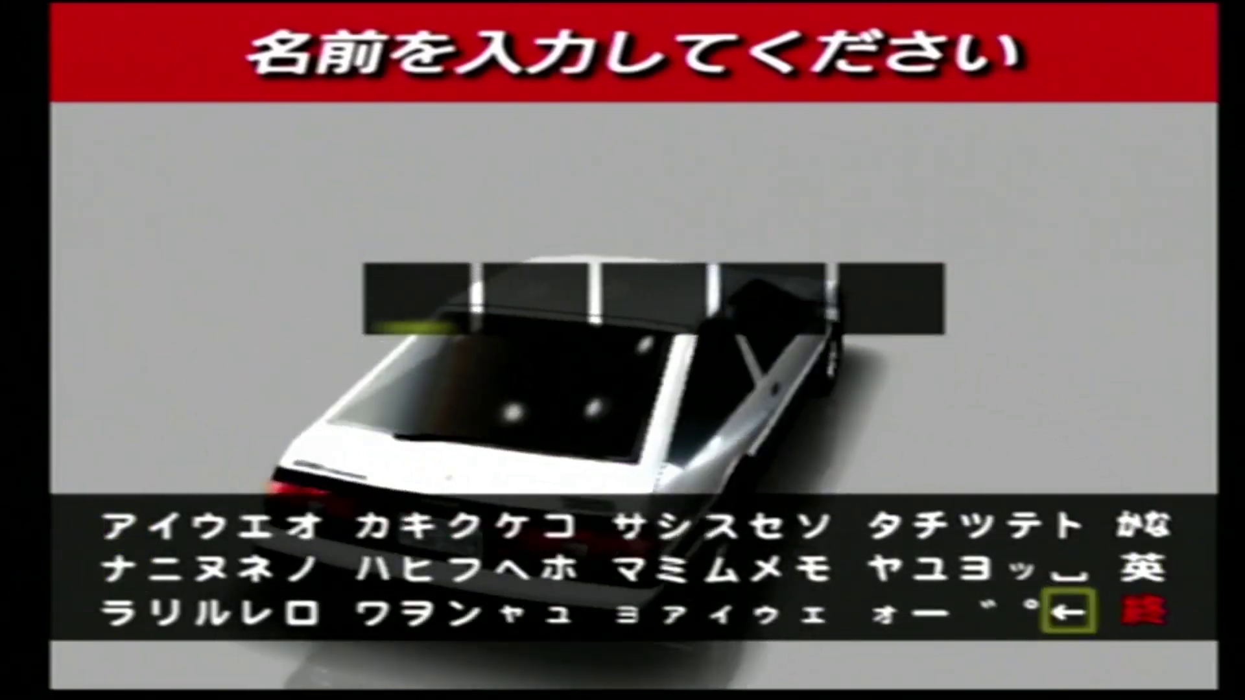
key("Right")
key("Right")
key("Up")
key("Return")
key("Return")
key("Return")
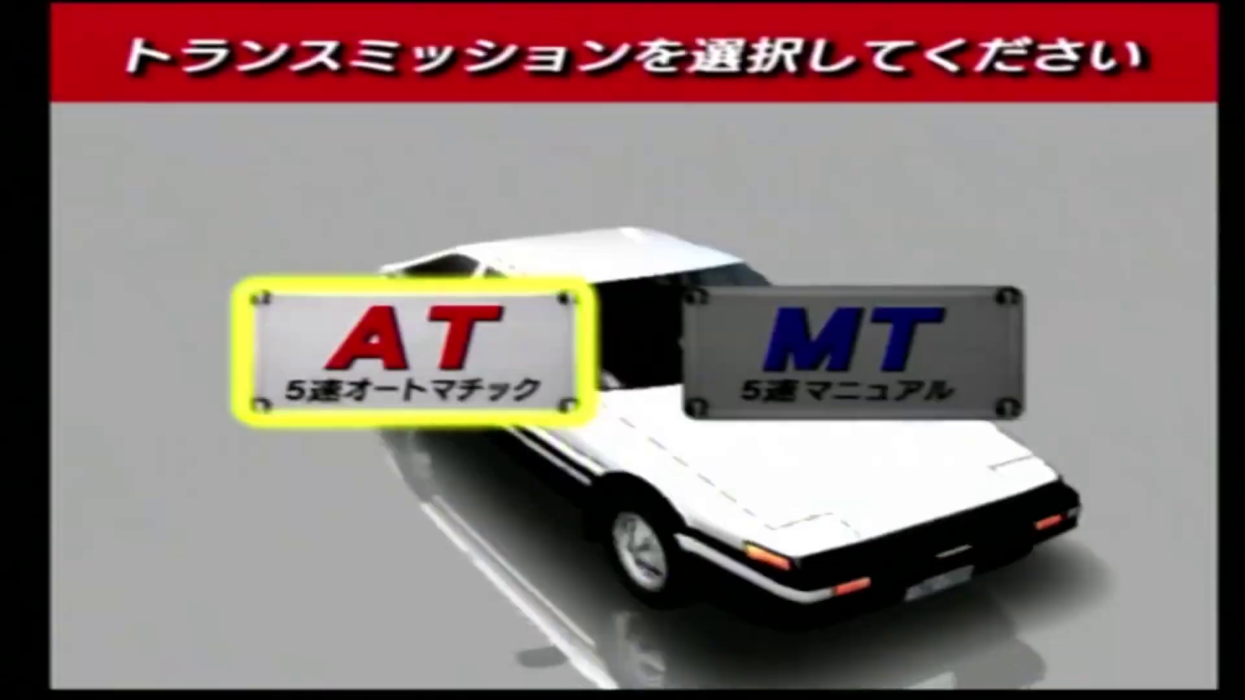
key("Return")
key("Right")
key("Right")
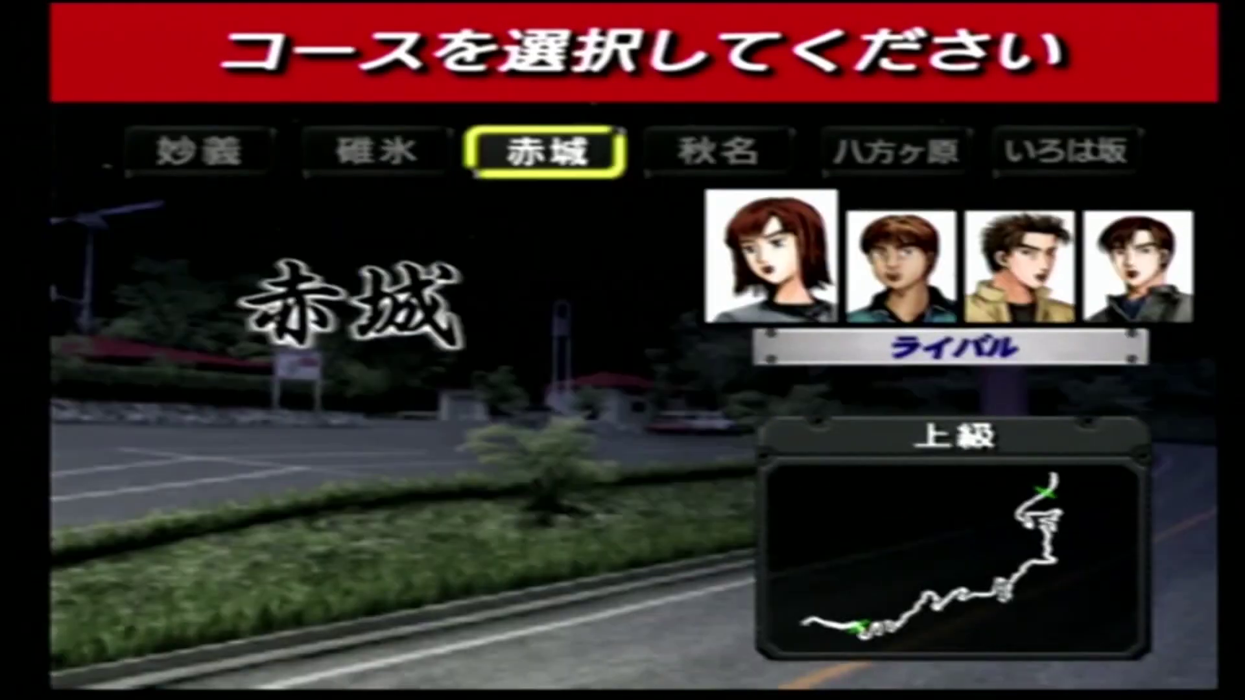
key("Return")
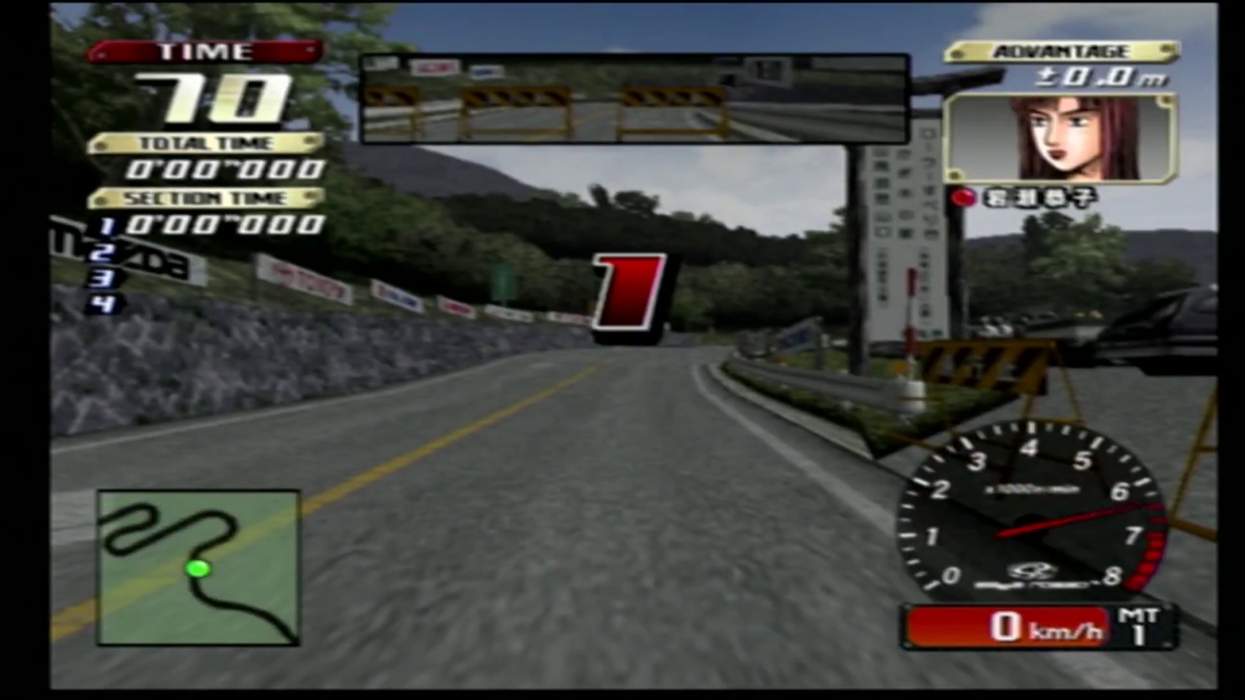
Accelerate away from the Akagi starting line and shift up through the gears
key("Up")
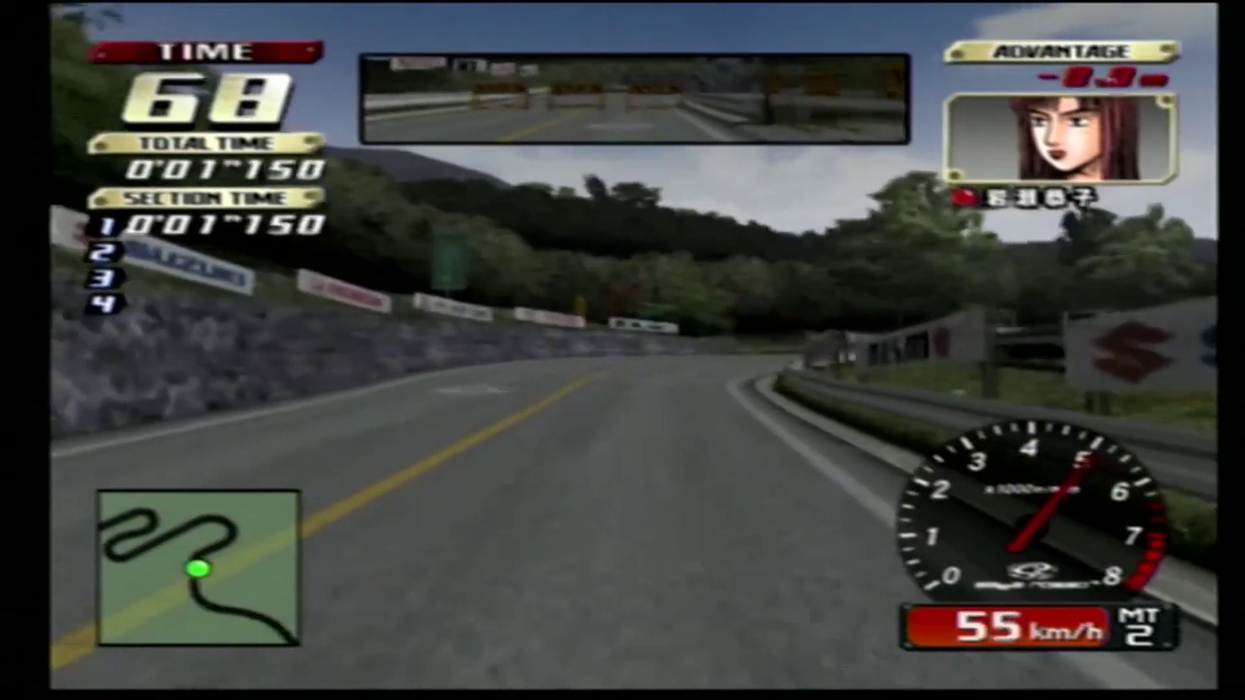
key("a")
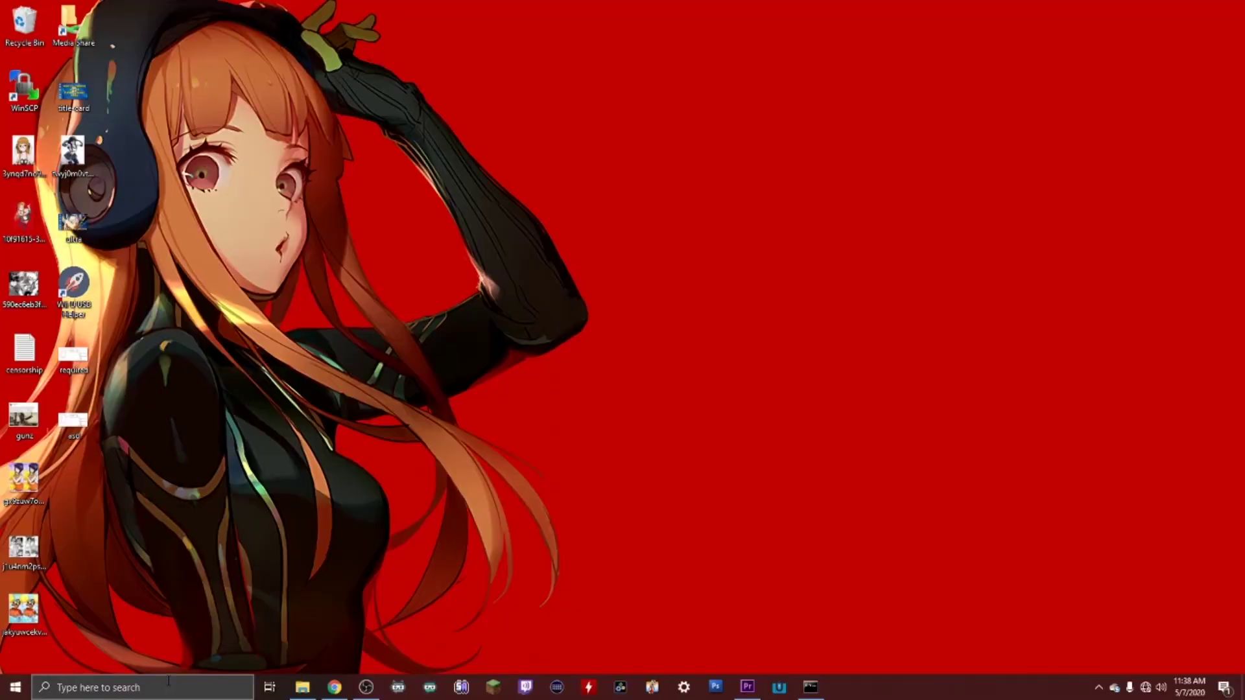
Open Control Panel via a 'contro' search and go to the Network and Sharing Center
left_click(168, 680)
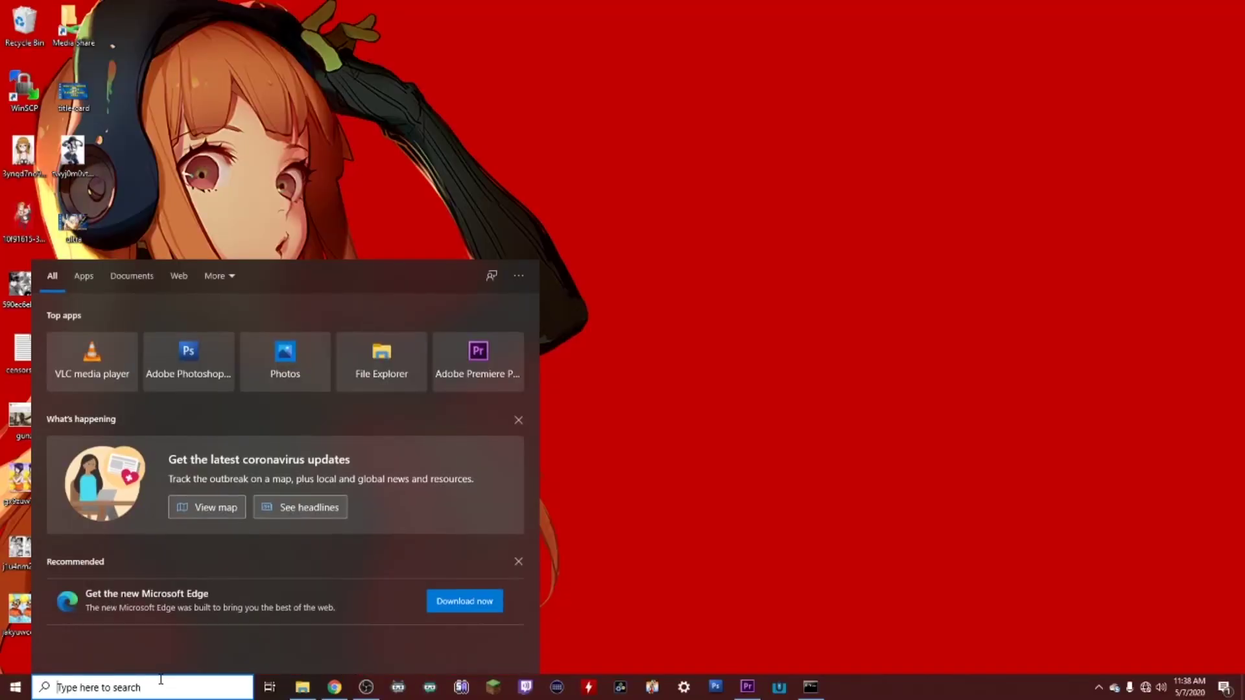
type("contro")
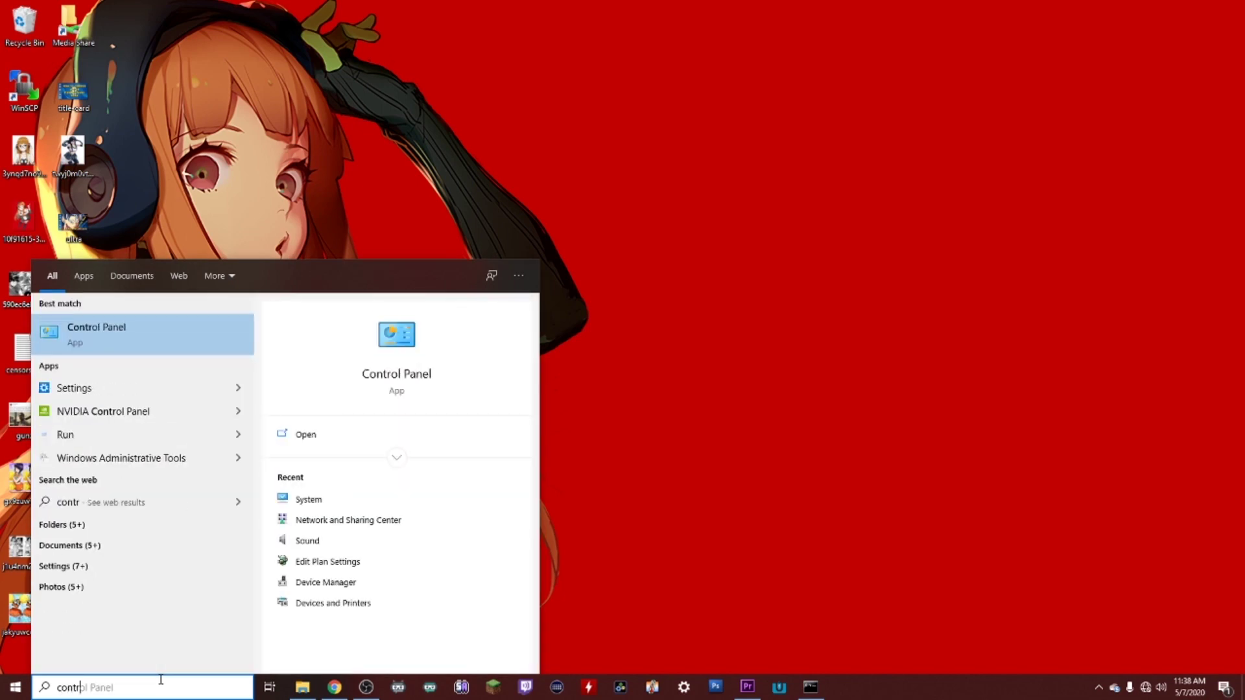
left_click(108, 331)
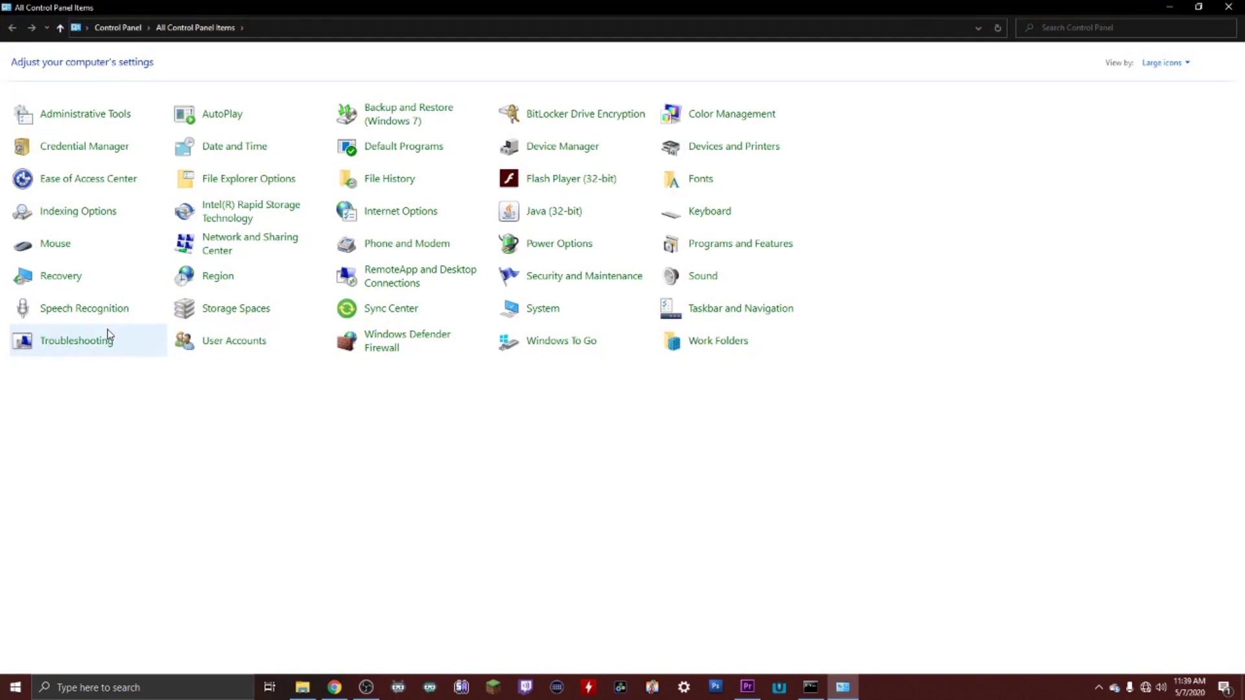
left_click(212, 253)
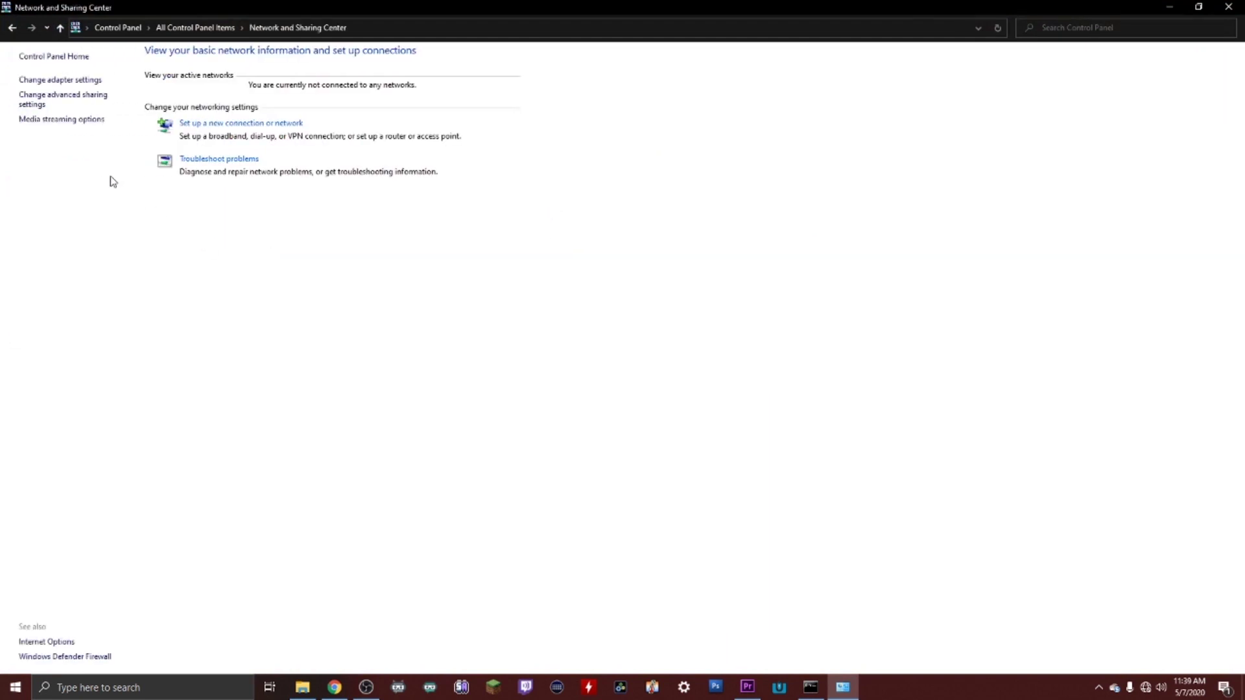
Open the Ethernet adapter's Internet Protocol Version 4 (TCP/IPv4) properties from adapter settings
left_click(66, 80)
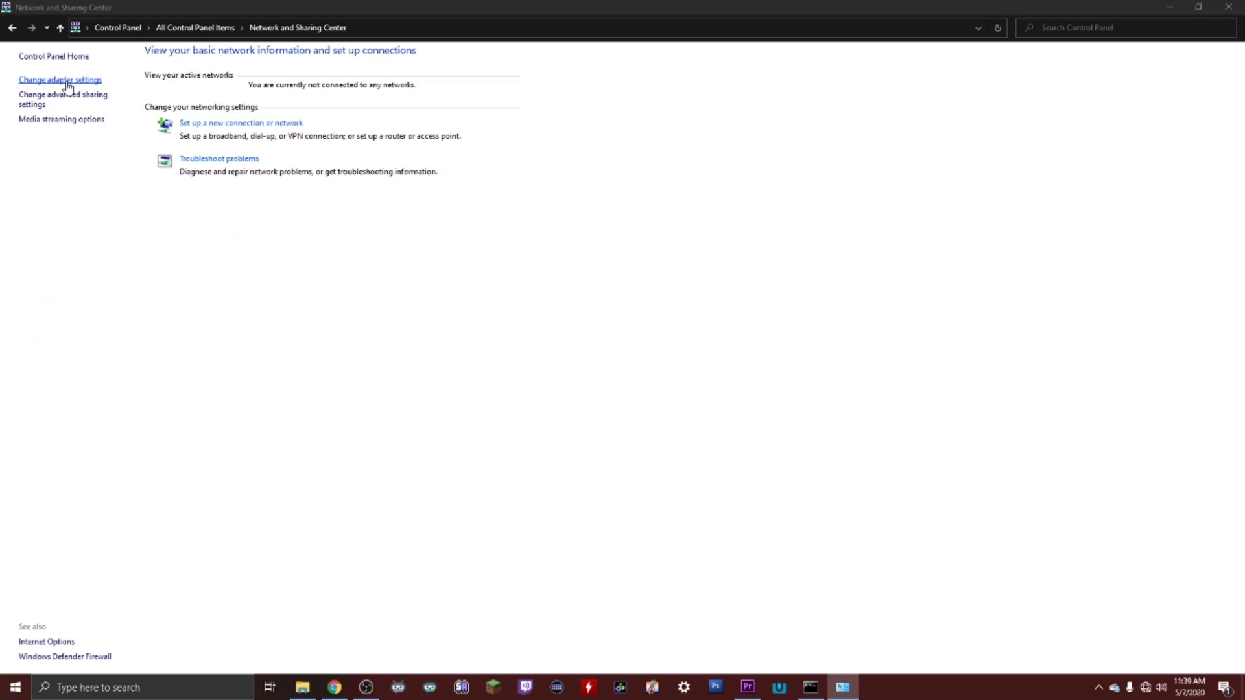
right_click(93, 85)
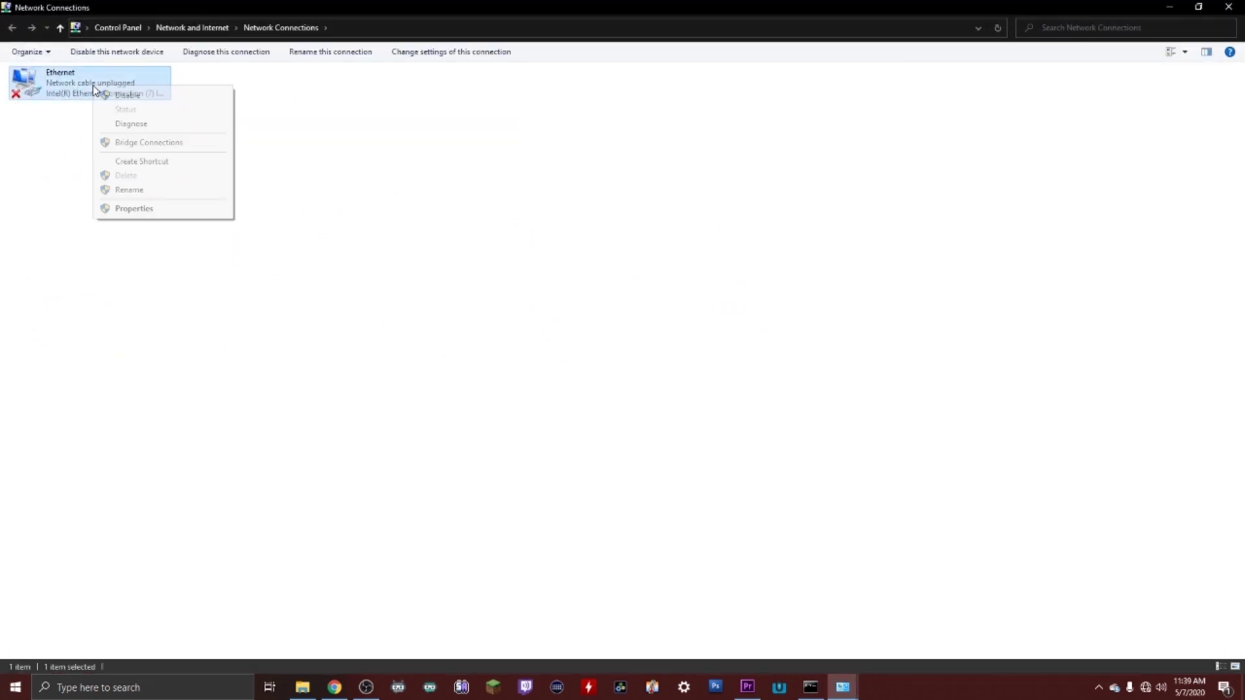
left_click(162, 210)
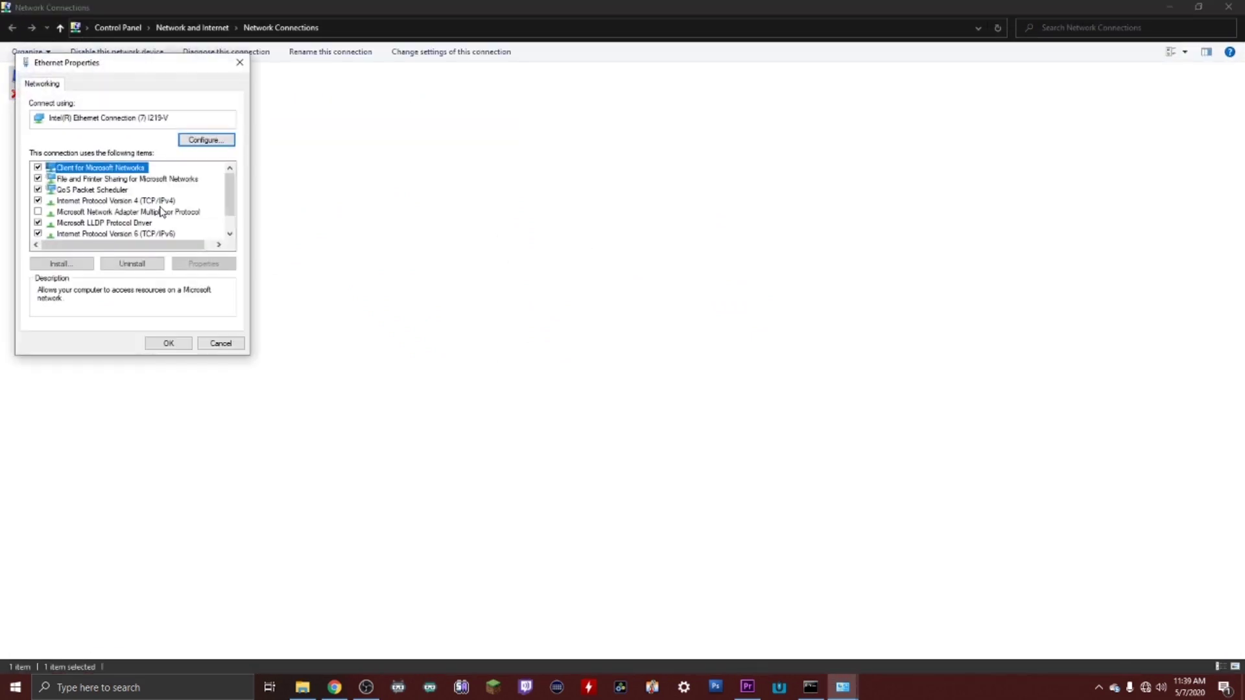
left_click(93, 202)
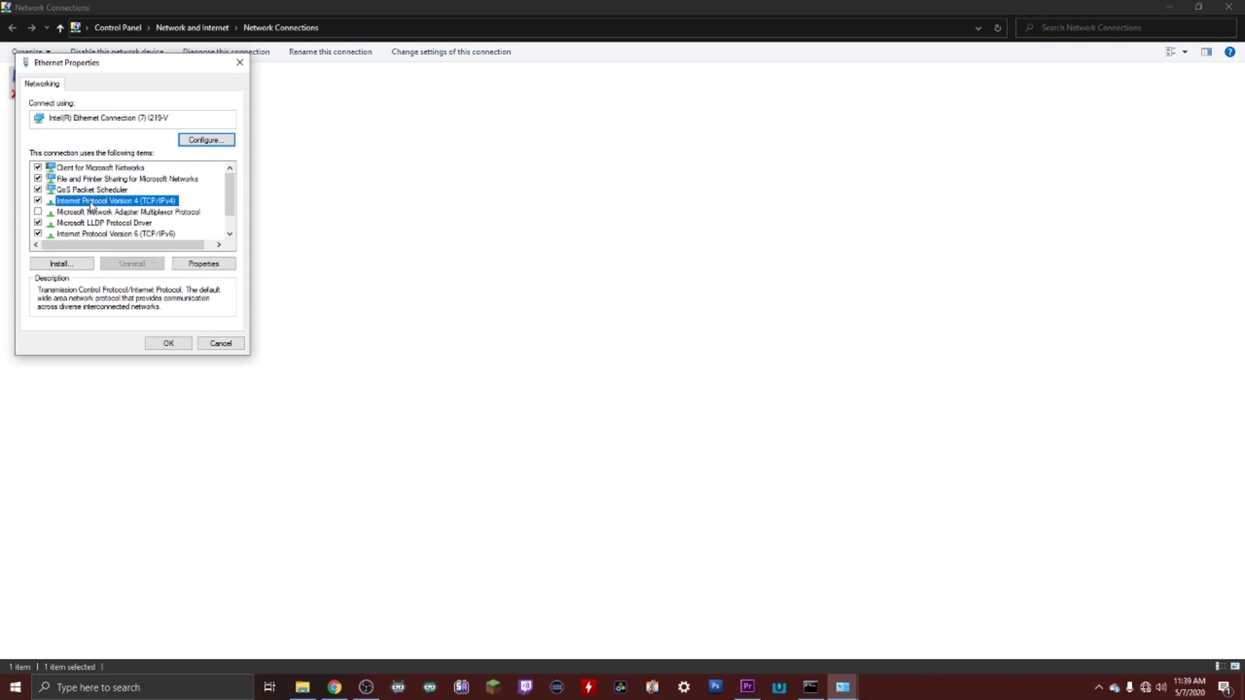
left_click(207, 264)
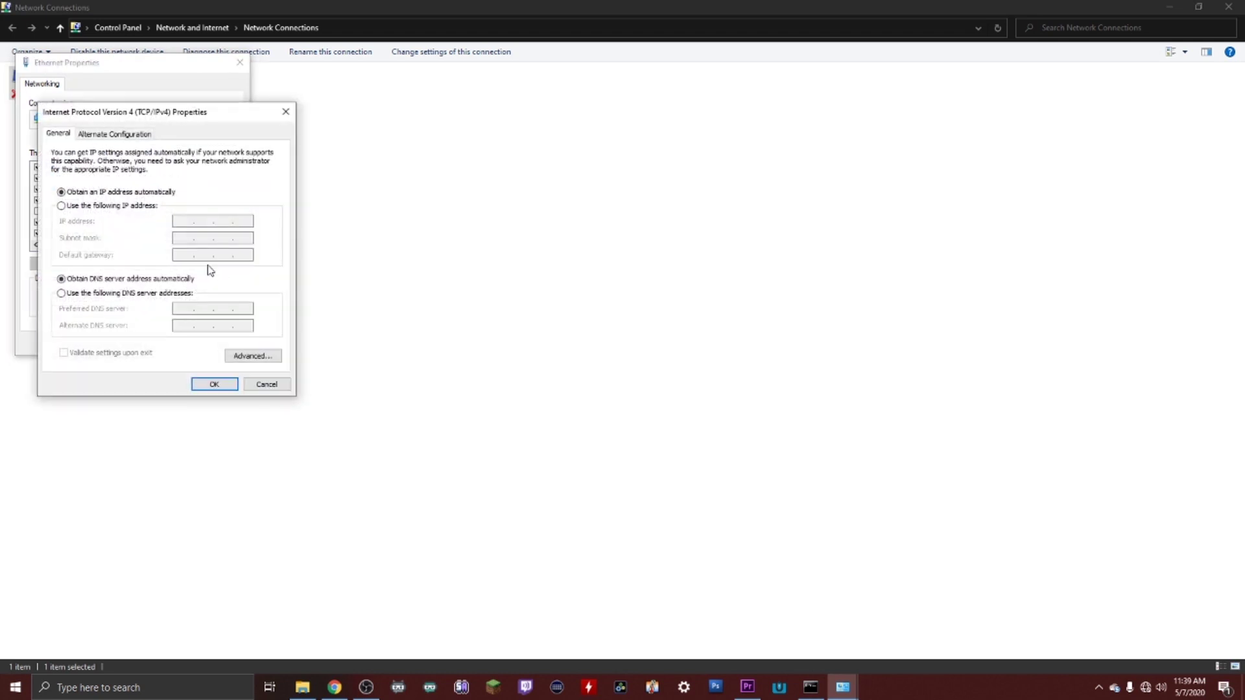